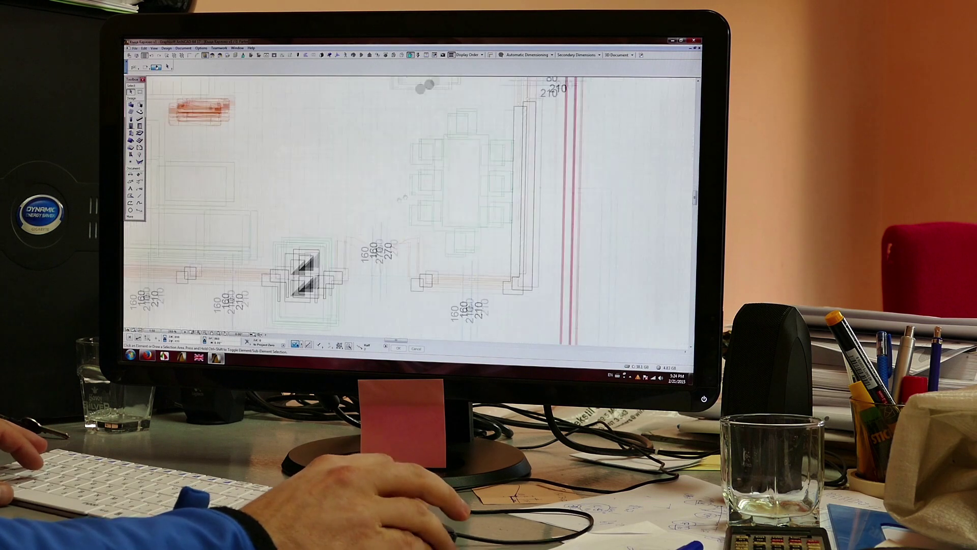
Deselect the floor slab to view the bathroom with its two toilets and washbasins
key("Escape")
scroll(264, 183, "up", 2)
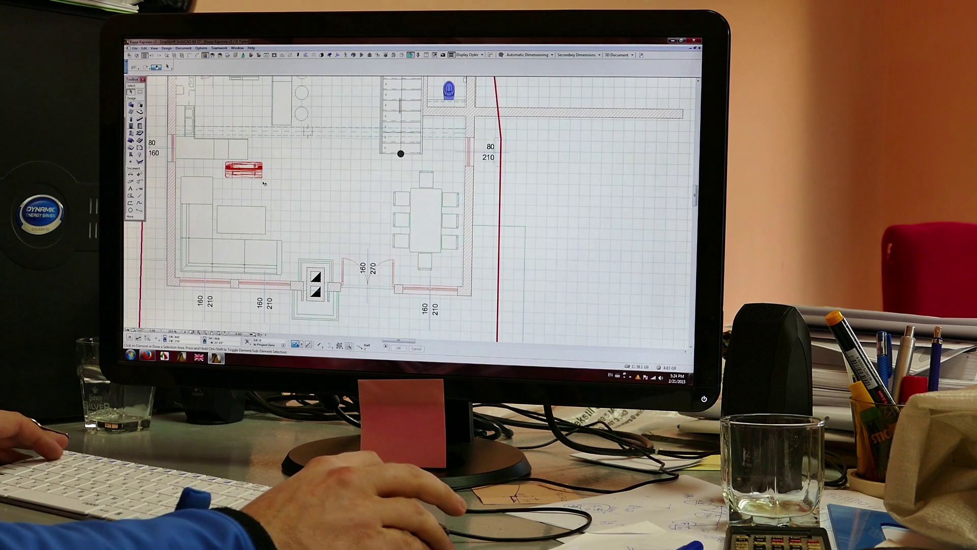
scroll(247, 200, "up", 2)
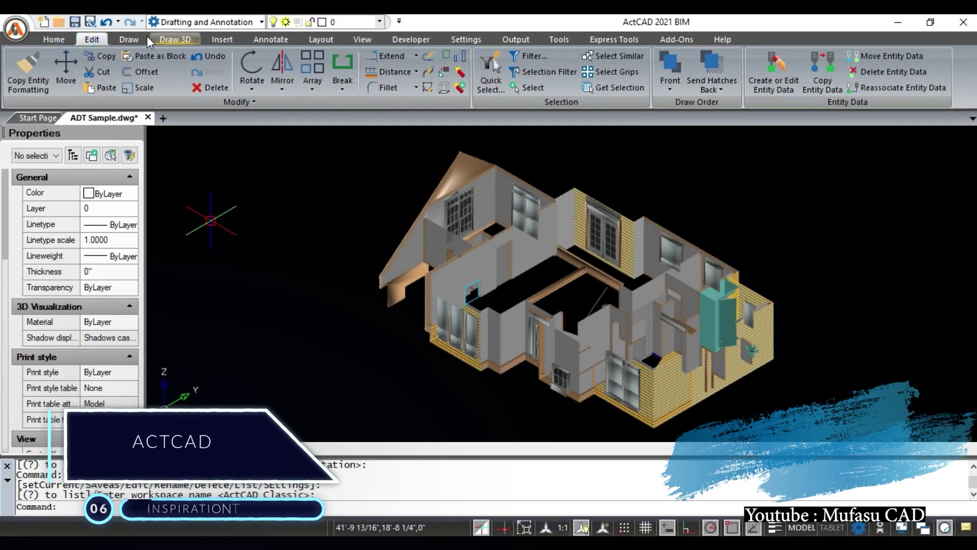
scroll(163, 33, "down", 1)
scroll(163, 33, "down", 1)
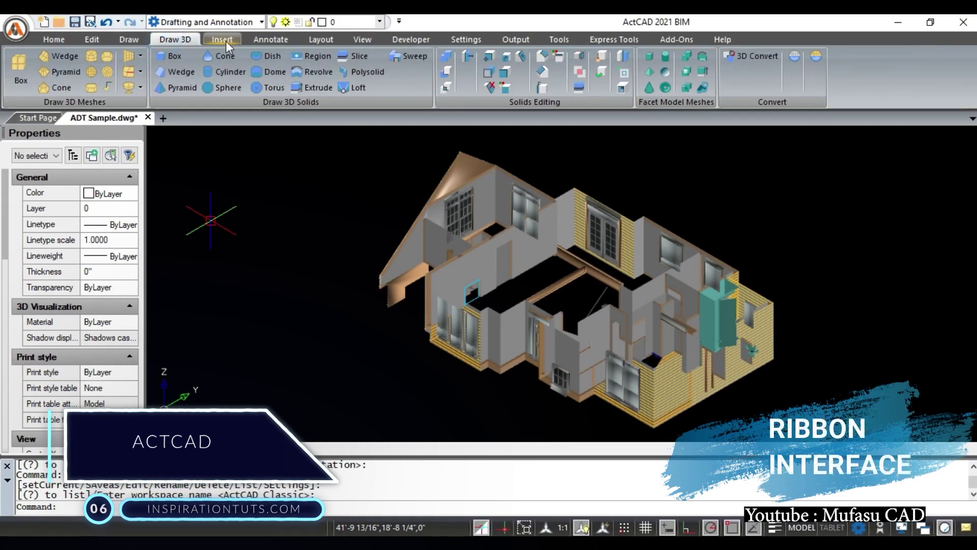
scroll(226, 40, "down", 1)
Browse the annotation, layout, view, developer, inquiry, express tools, add-ons and help ribbon tabs
left_click(269, 39)
left_click(322, 38)
left_click(364, 39)
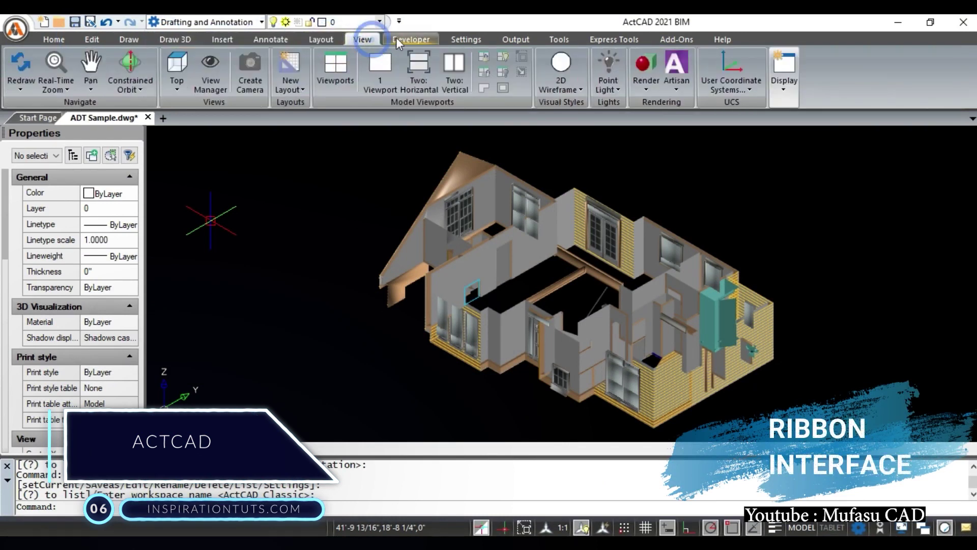
left_click(406, 39)
scroll(497, 38, "down", 1)
scroll(499, 35, "down", 1)
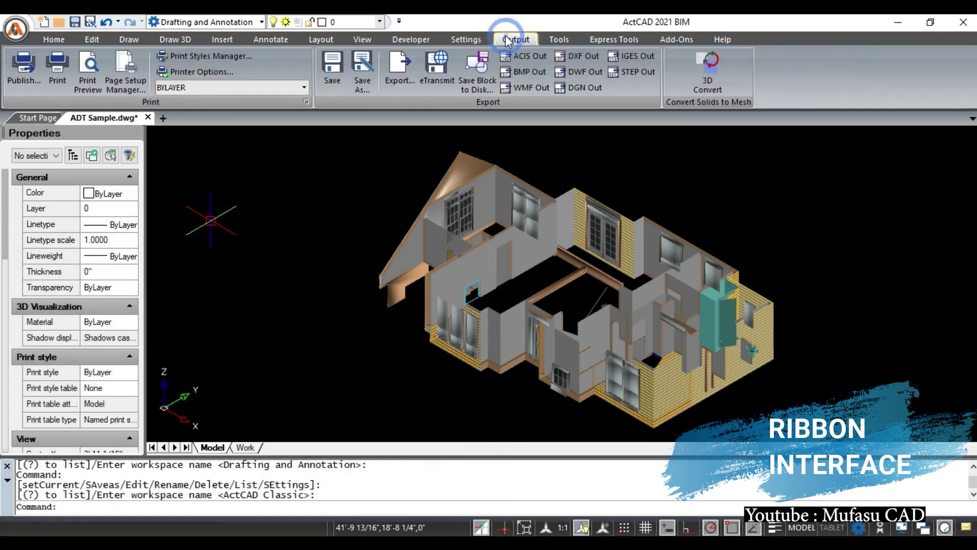
left_click(559, 39)
left_click(614, 39)
left_click(677, 39)
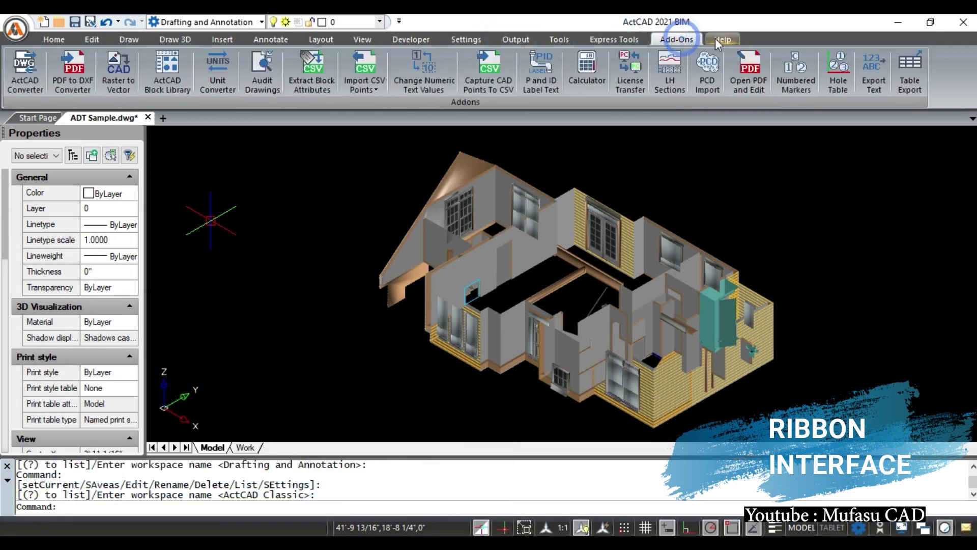
left_click(723, 39)
Switch the workspace to ActCAD Classic and show its File menu
left_click(179, 19)
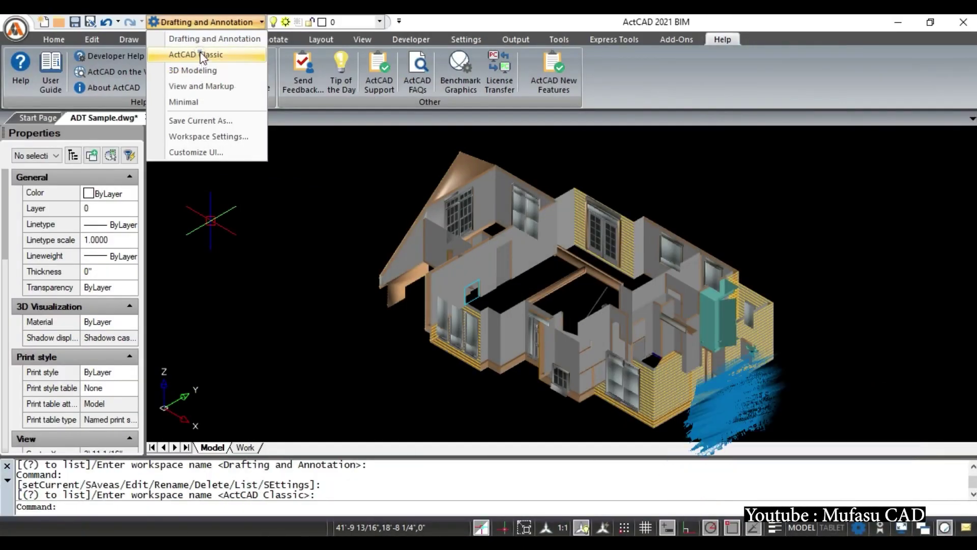
left_click(187, 55)
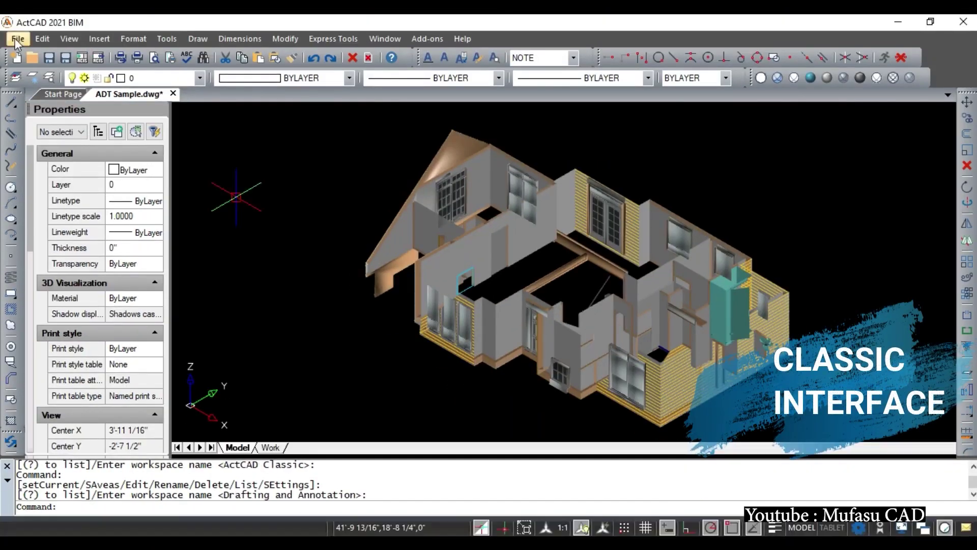
left_click(17, 38)
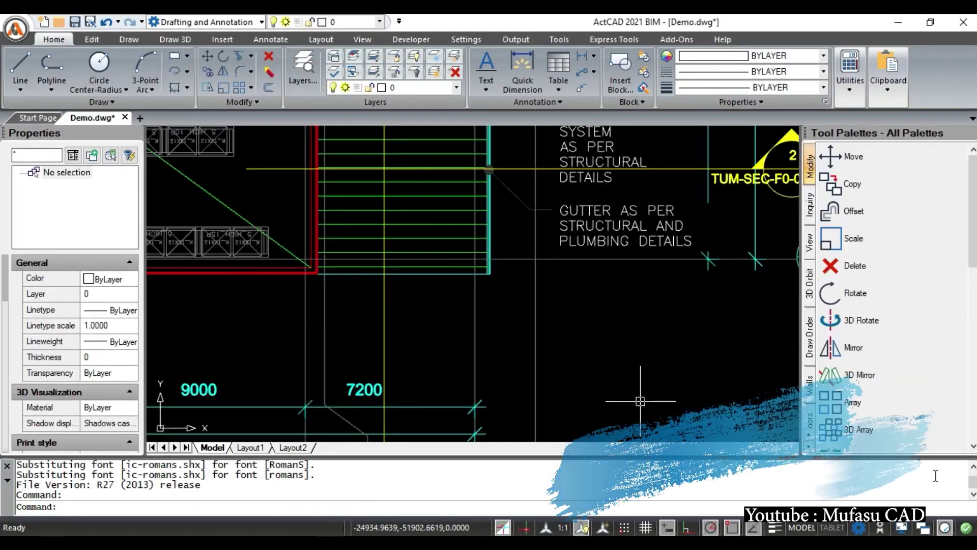
Draw a three-point polyline below the gutter note using dynamic input
left_click(48, 65)
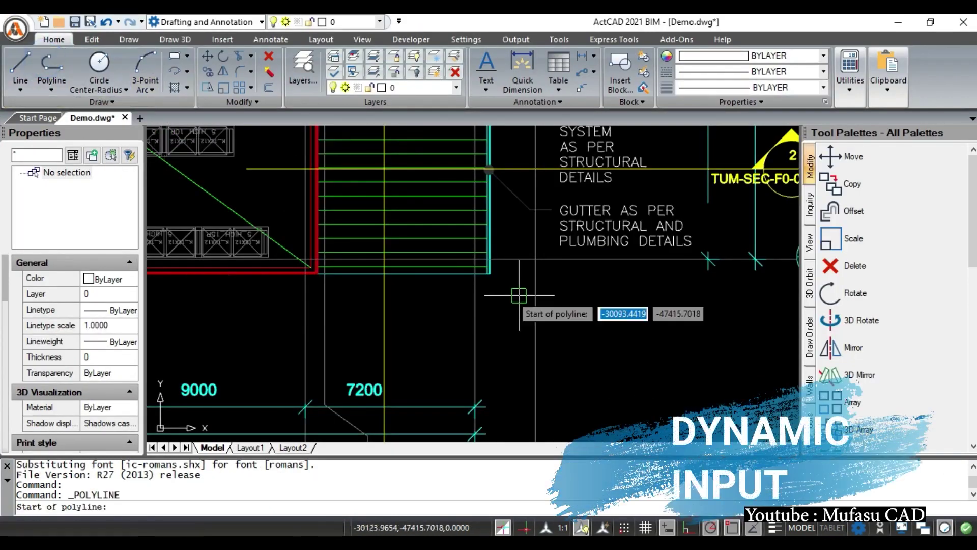
left_click(490, 274)
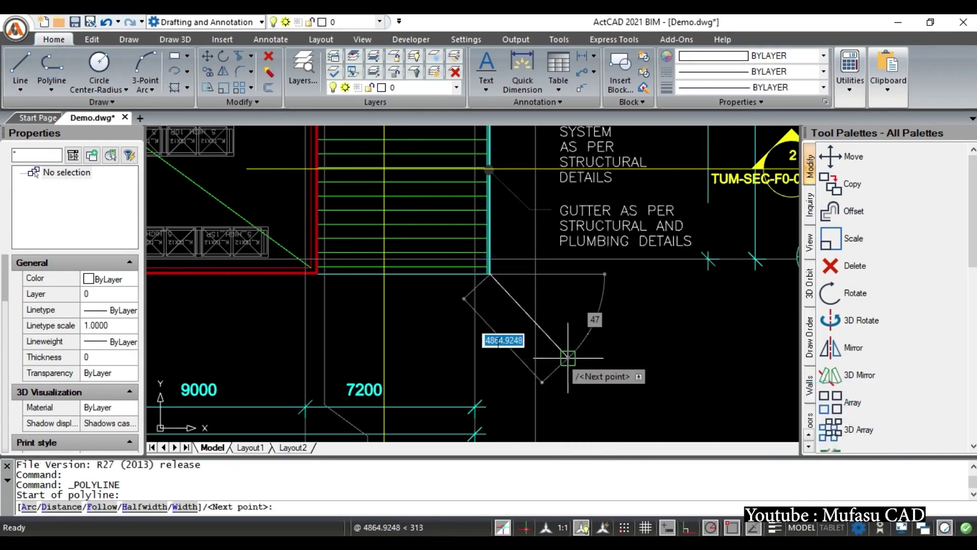
left_click(488, 366)
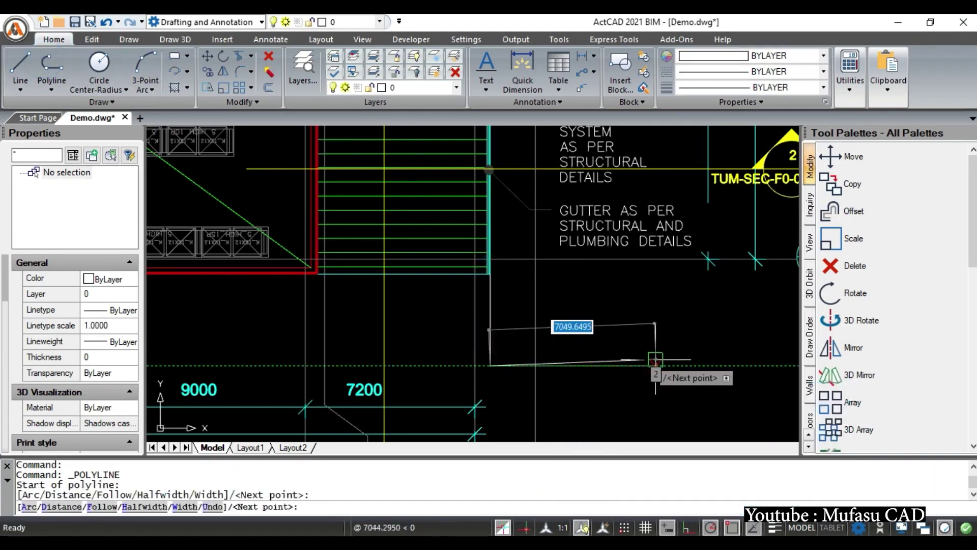
left_click(663, 366)
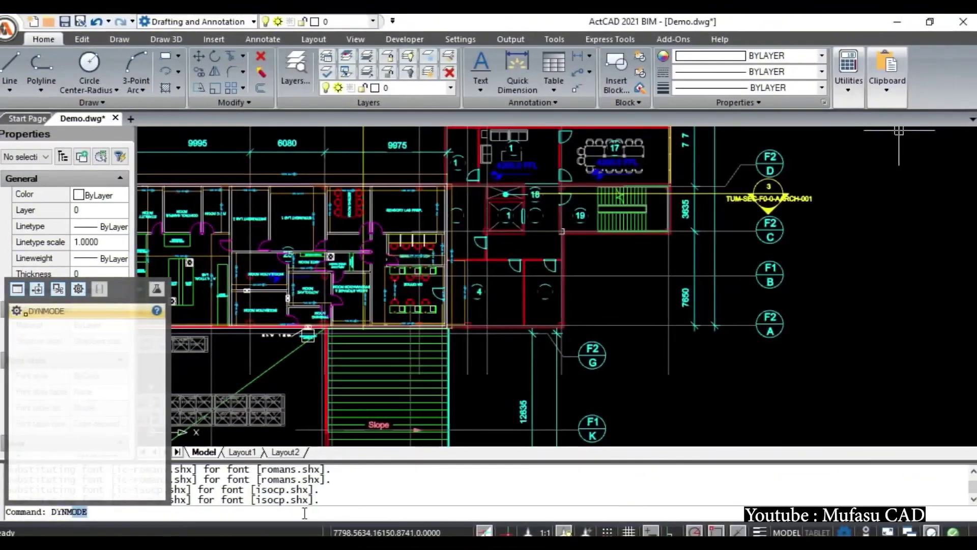
Run DYNMODE and bring up the Dynamic Input settings from the status bar
key("Return")
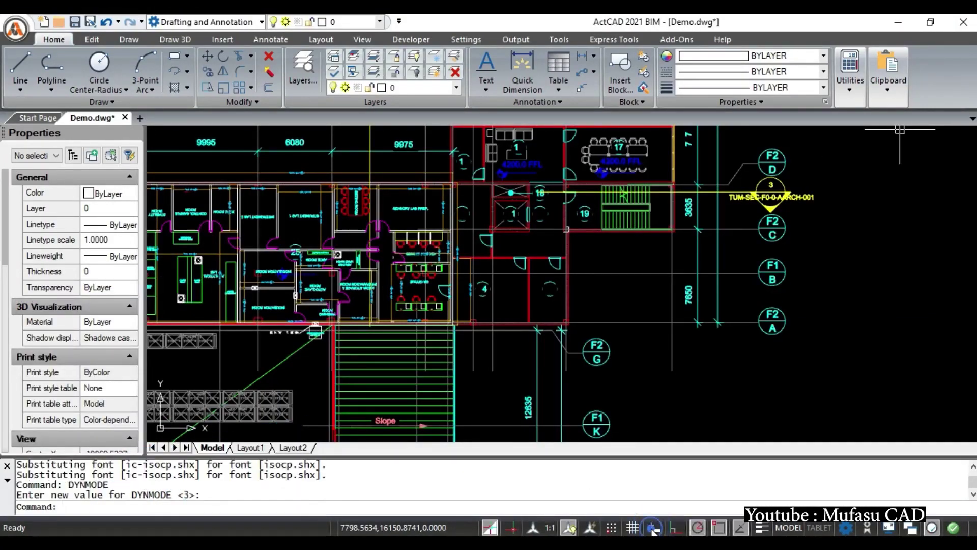
right_click(661, 529)
left_click(689, 507)
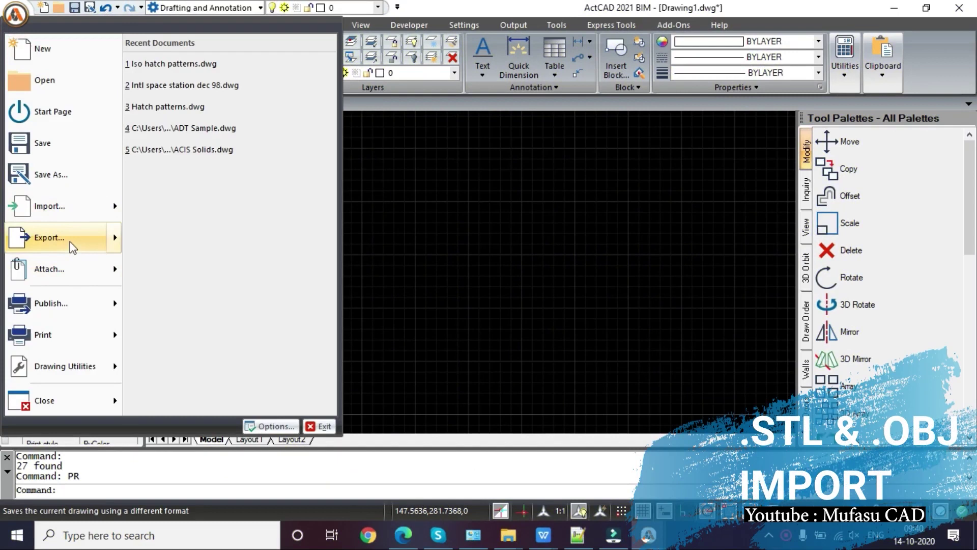
Import the chair OBJ file and center it in the view
mouse_move(49, 206)
left_click(176, 300)
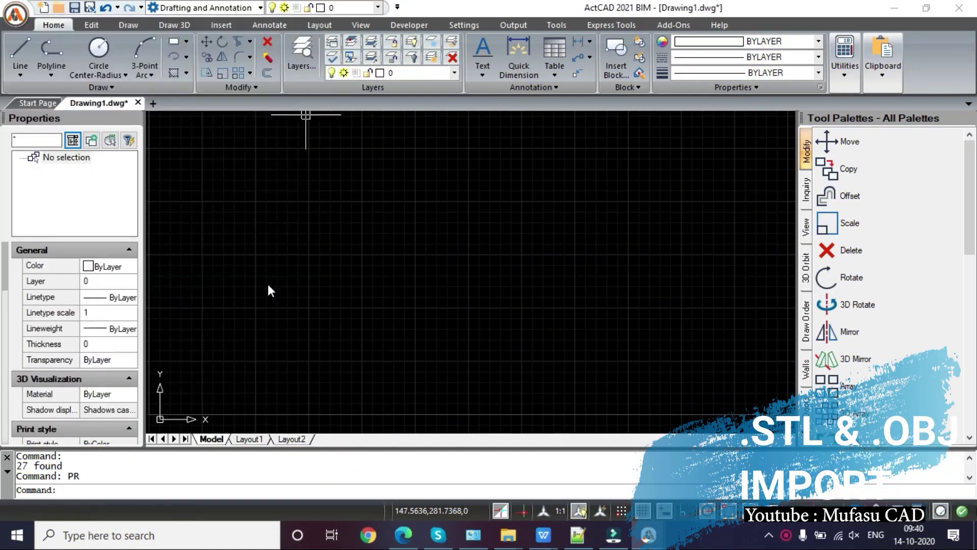
left_click(404, 221)
left_click(635, 375)
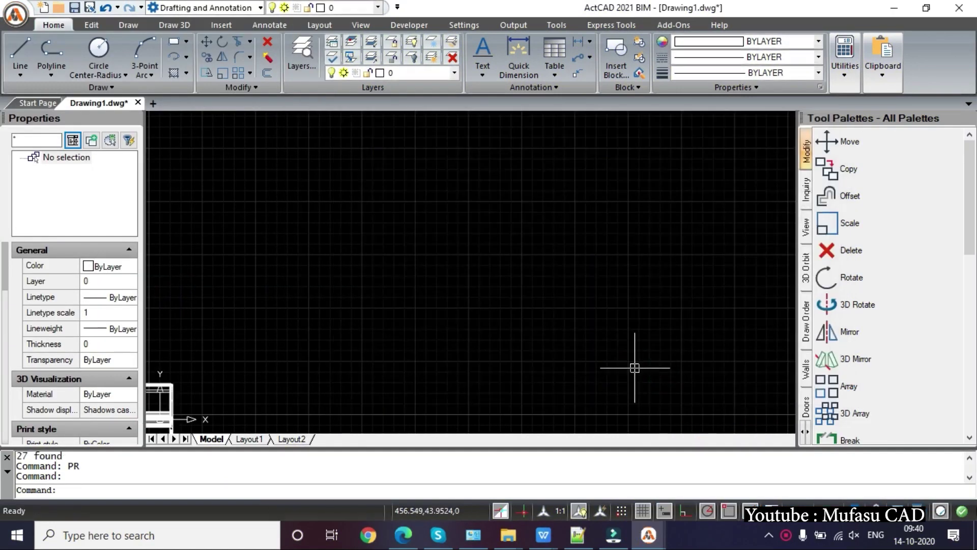
scroll(558, 330, "up", 3)
middle_click_drag(654, 258, 501, 153)
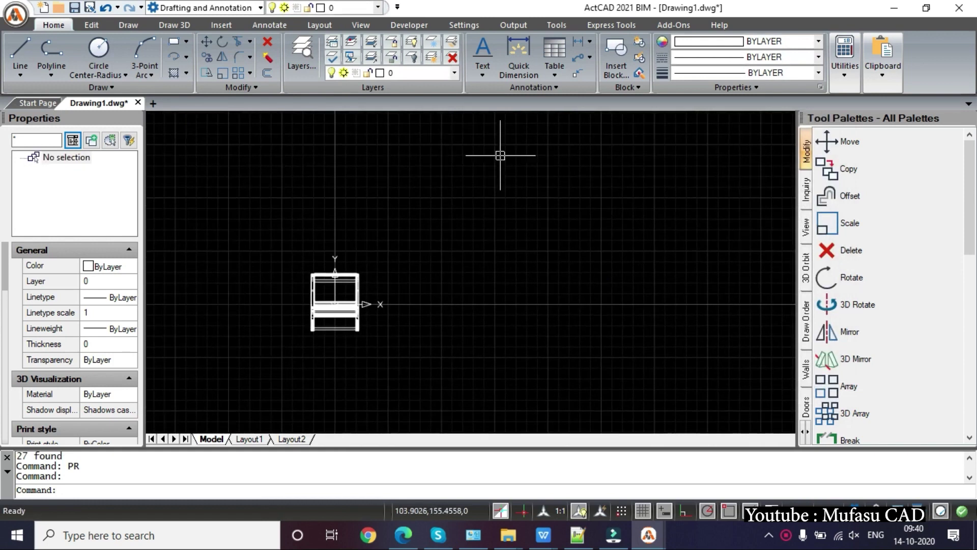
Apply the Realistic visual style to the chair
left_click(361, 24)
left_click(559, 70)
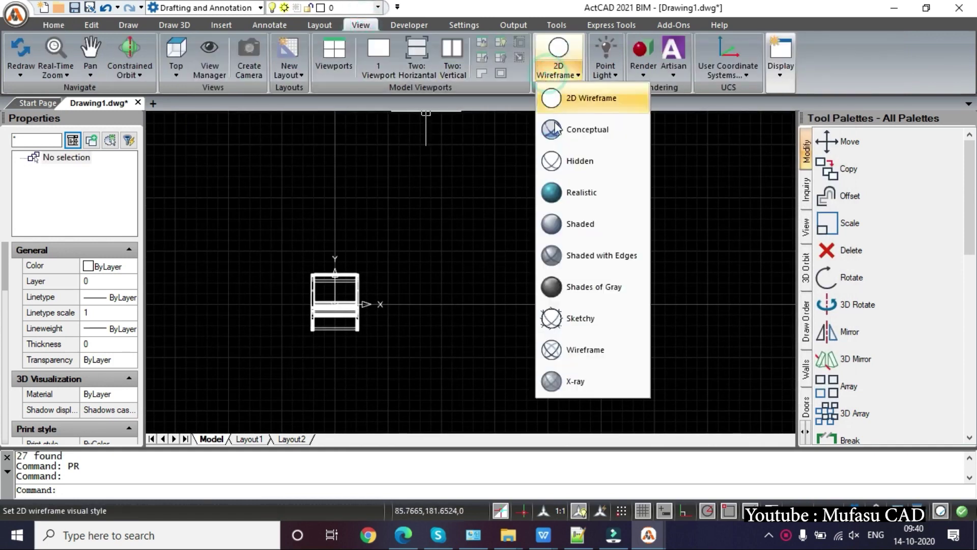
left_click(554, 196)
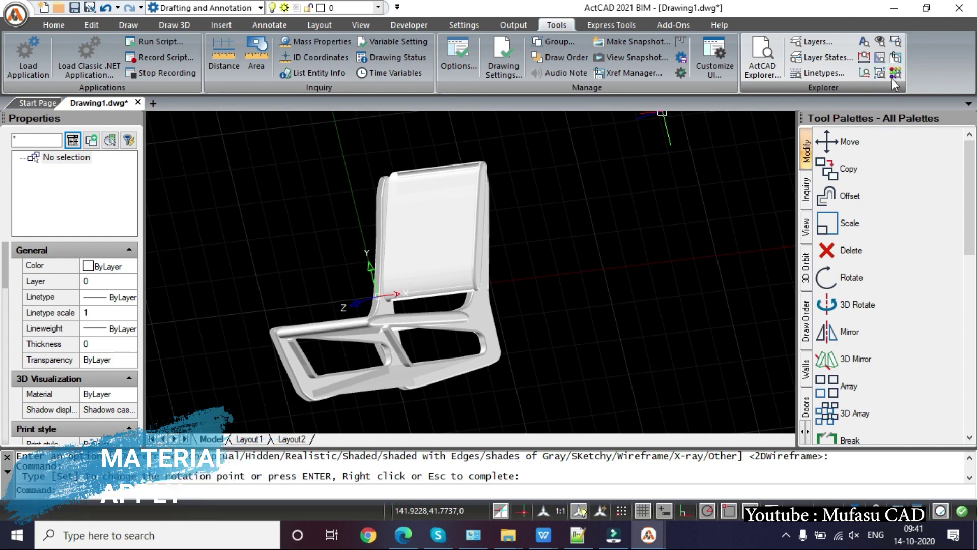
Import the Wood_14, Wood_17 and Plastic_DarkRed materials from the material library
left_click(897, 74)
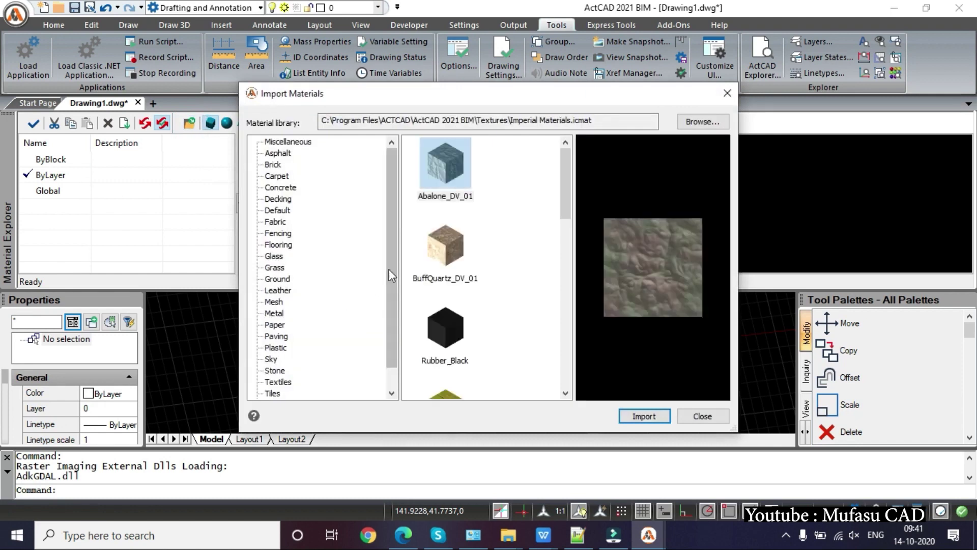
left_click_drag(391, 267, 390, 290)
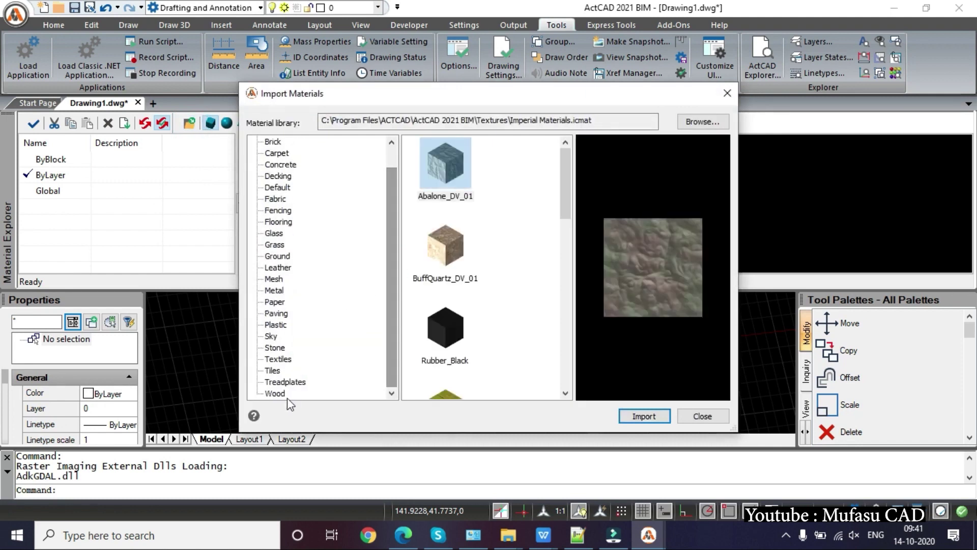
left_click(277, 393)
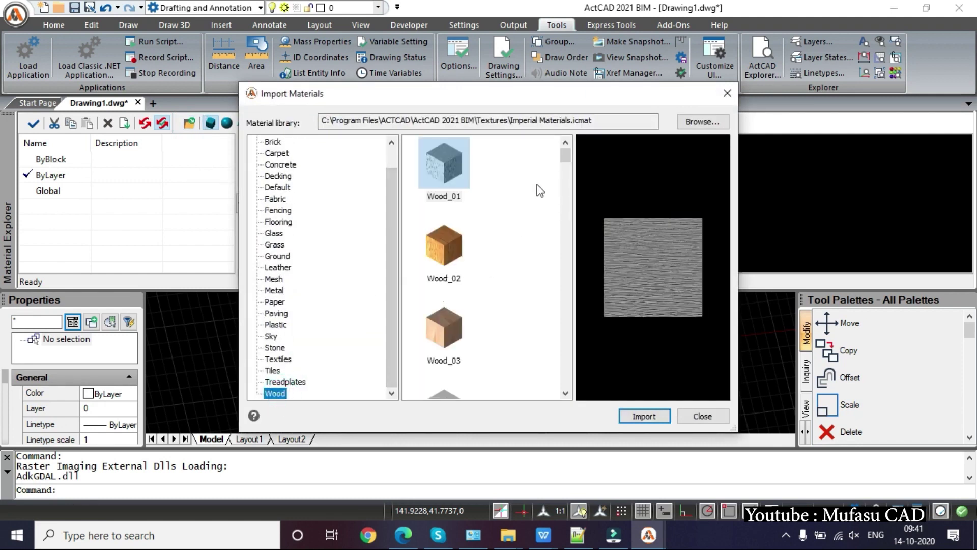
left_click_drag(564, 159, 563, 201)
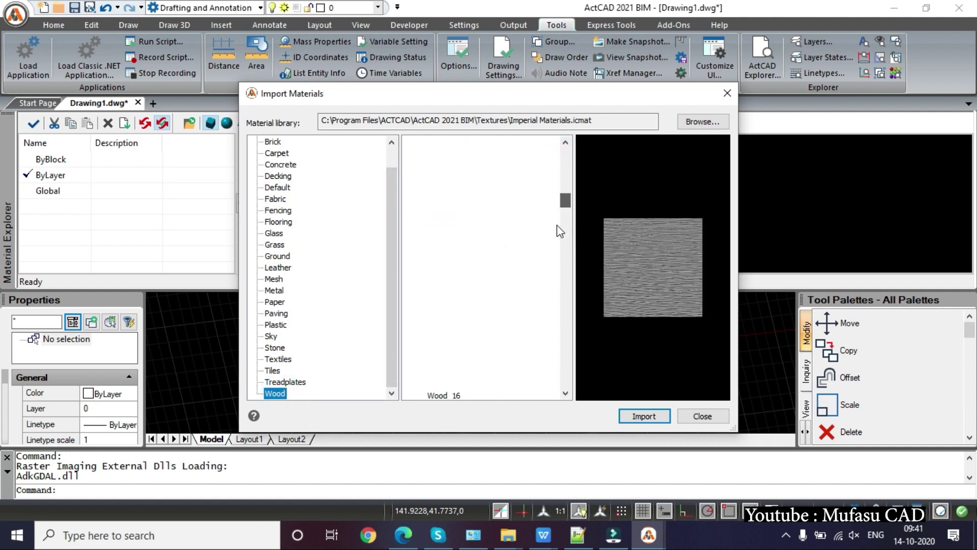
left_click(451, 198)
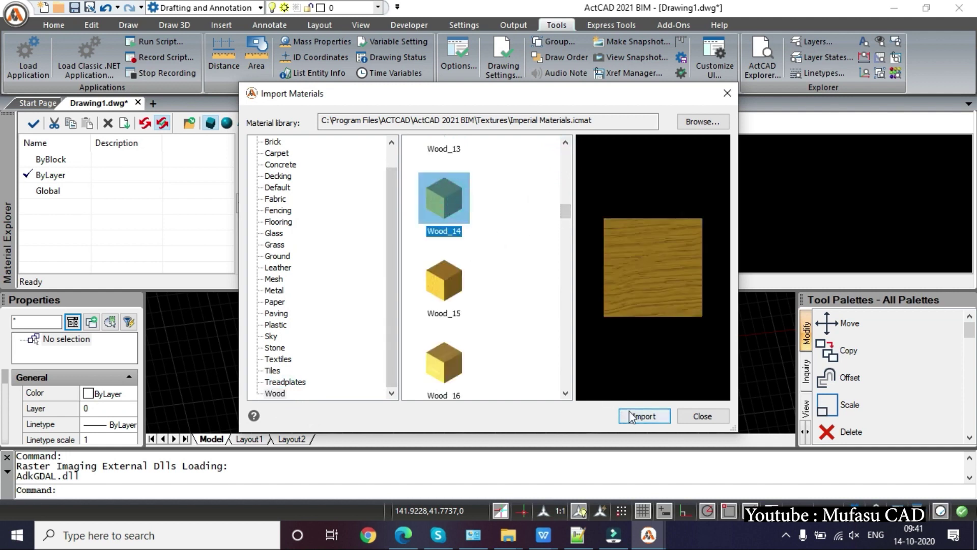
left_click(635, 419)
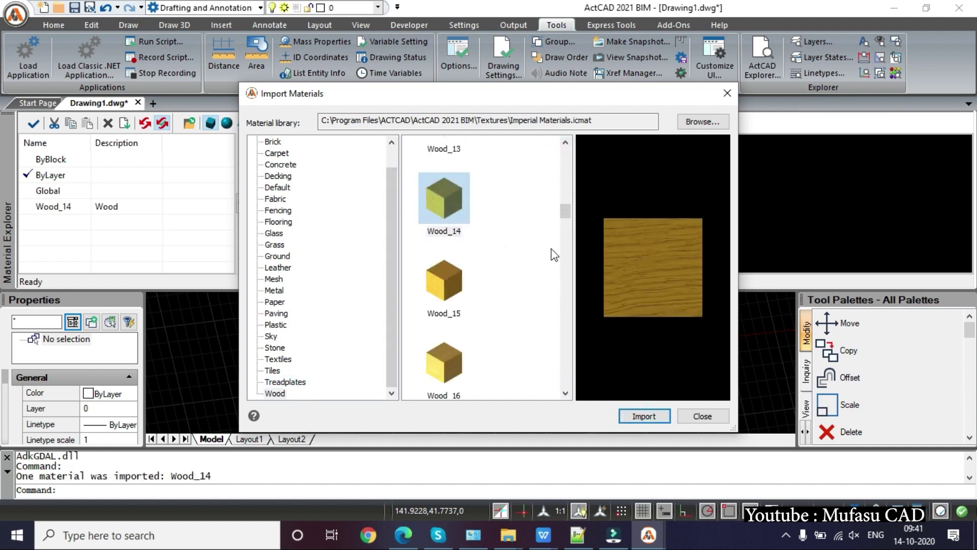
left_click_drag(559, 214, 561, 227)
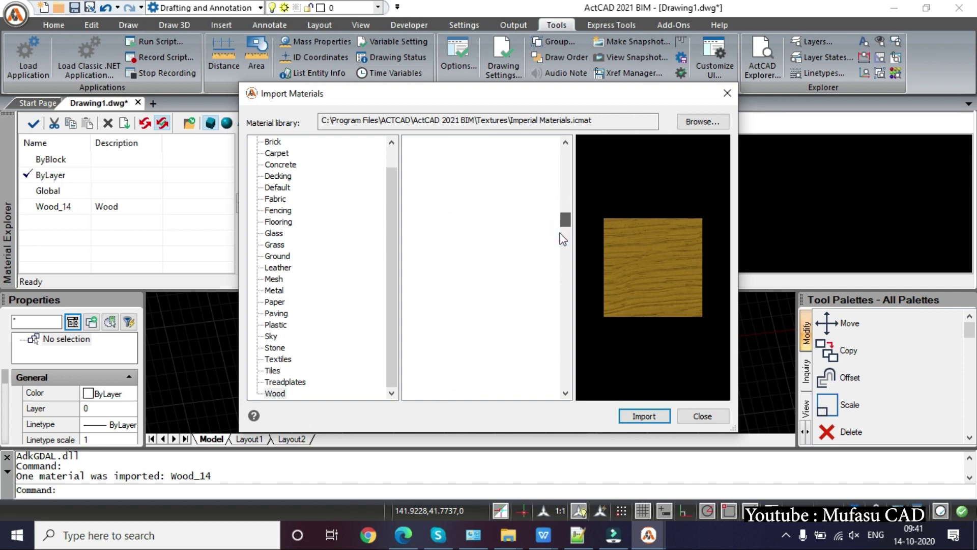
left_click(455, 158)
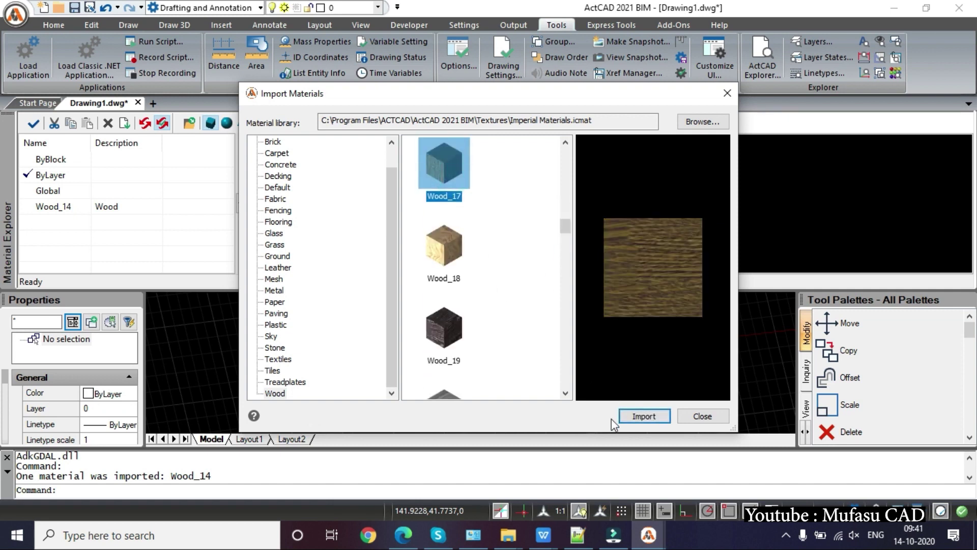
left_click(636, 418)
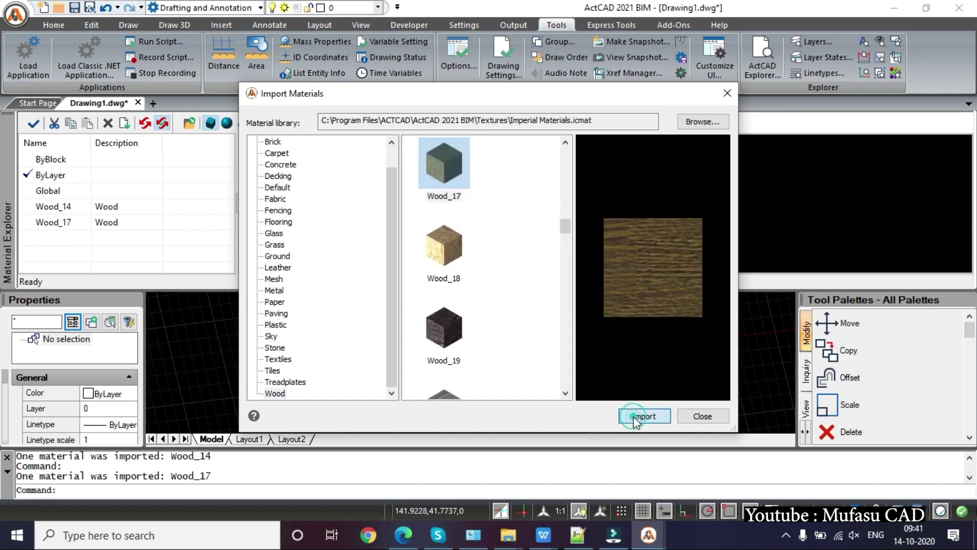
left_click(274, 325)
left_click_drag(565, 191, 564, 243)
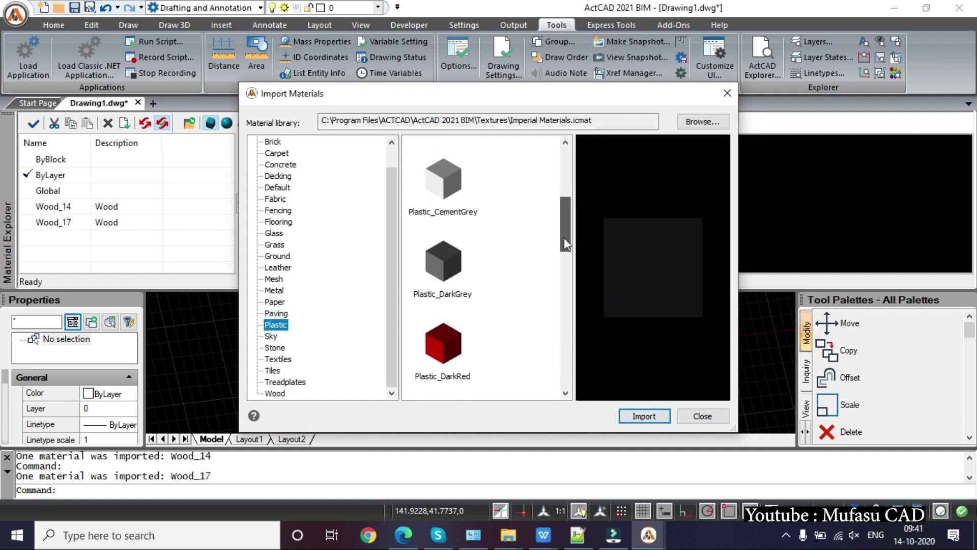
left_click(644, 418)
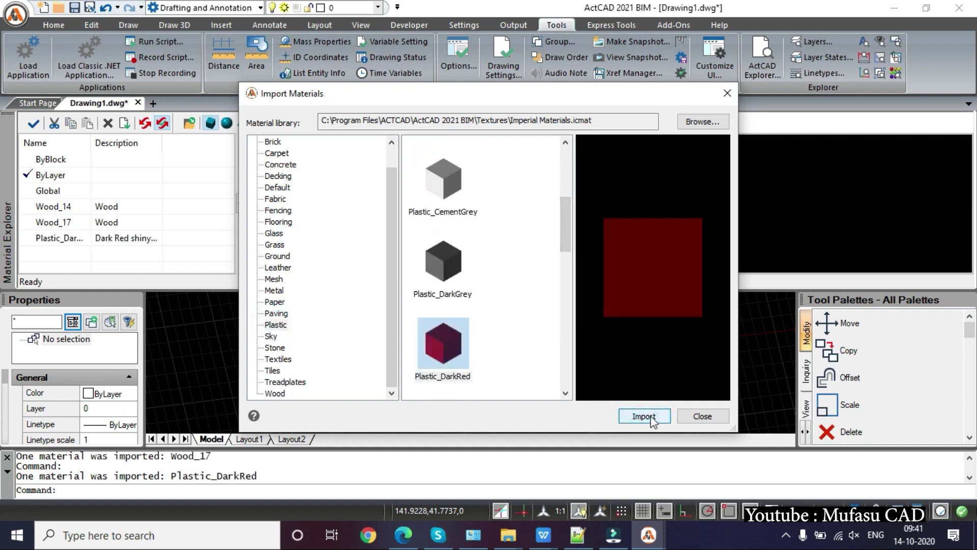
left_click(702, 417)
scroll(442, 360, "up", 3)
scroll(443, 360, "up", 2)
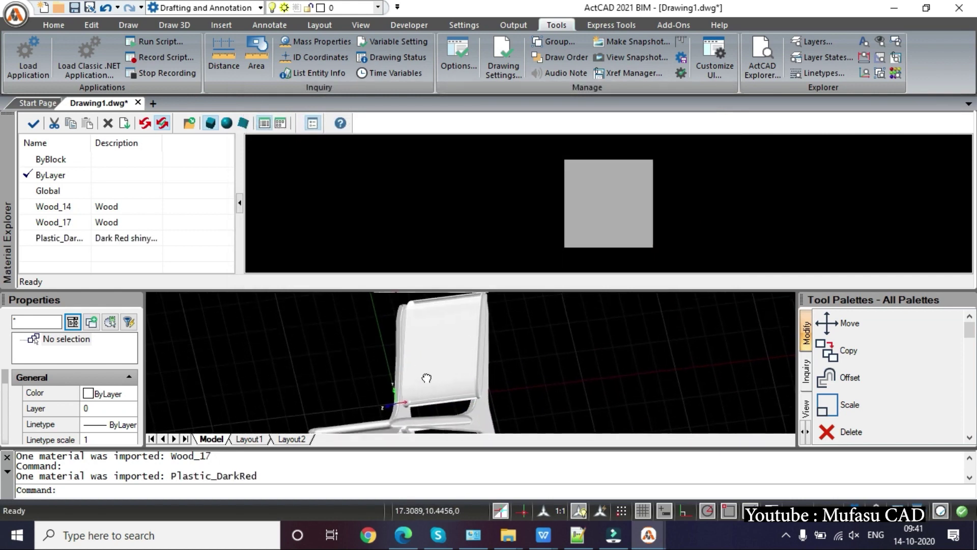
scroll(443, 360, "up", 2)
Preview the Wood_14 material on a sphere
middle_click_drag(443, 360, 459, 394)
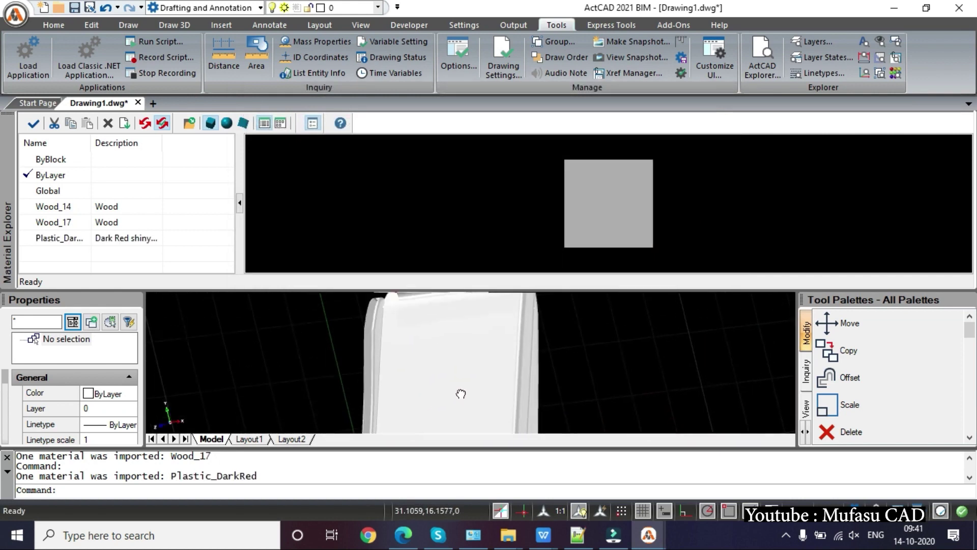
left_click(59, 222)
left_click(227, 123)
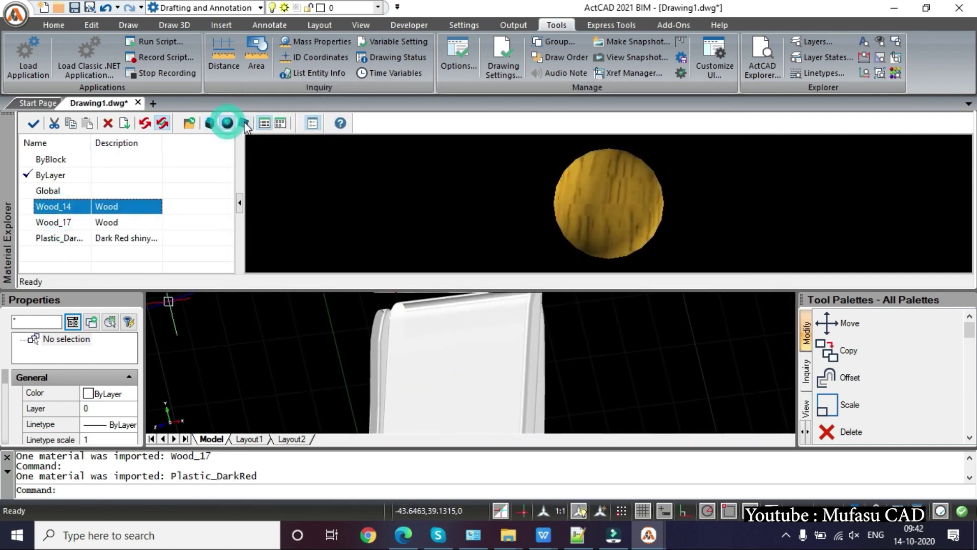
Preview the material on a flat square, then browse the nanoCAD library down to Bolts
left_click(208, 124)
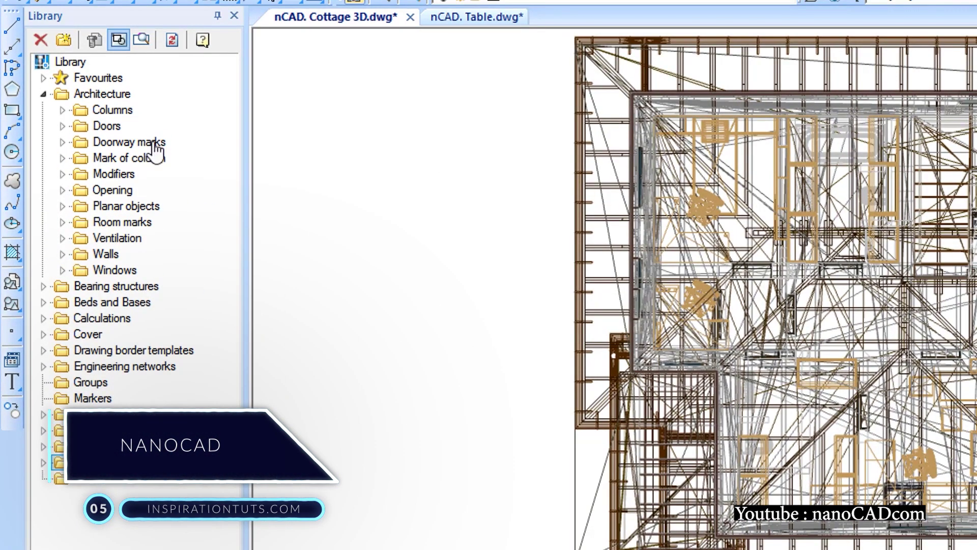
left_click(63, 126)
left_click(62, 238)
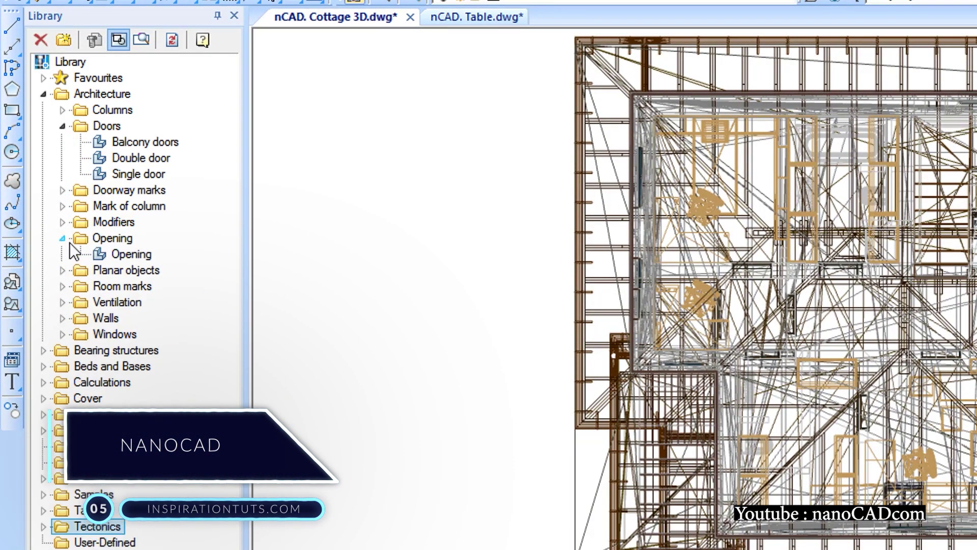
left_click(62, 318)
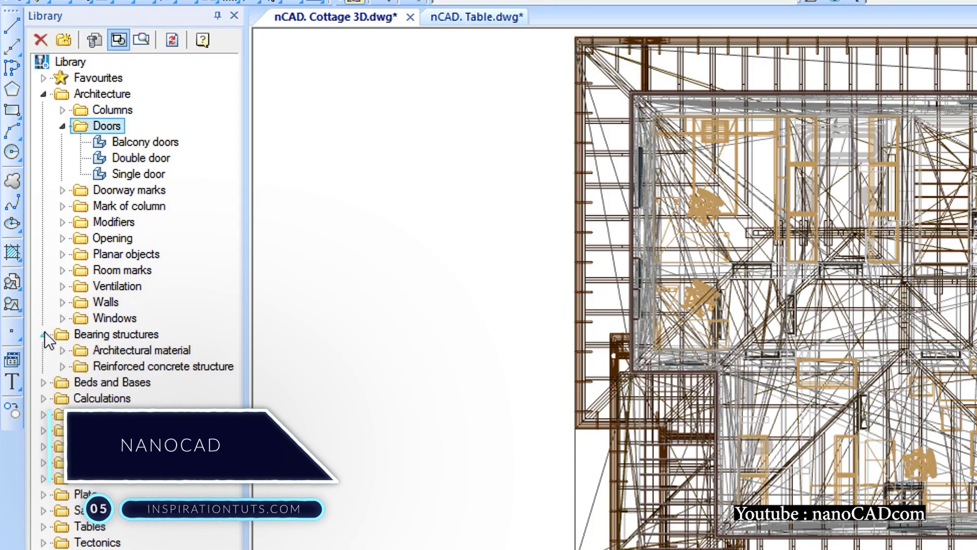
left_click(61, 350)
left_click(81, 366)
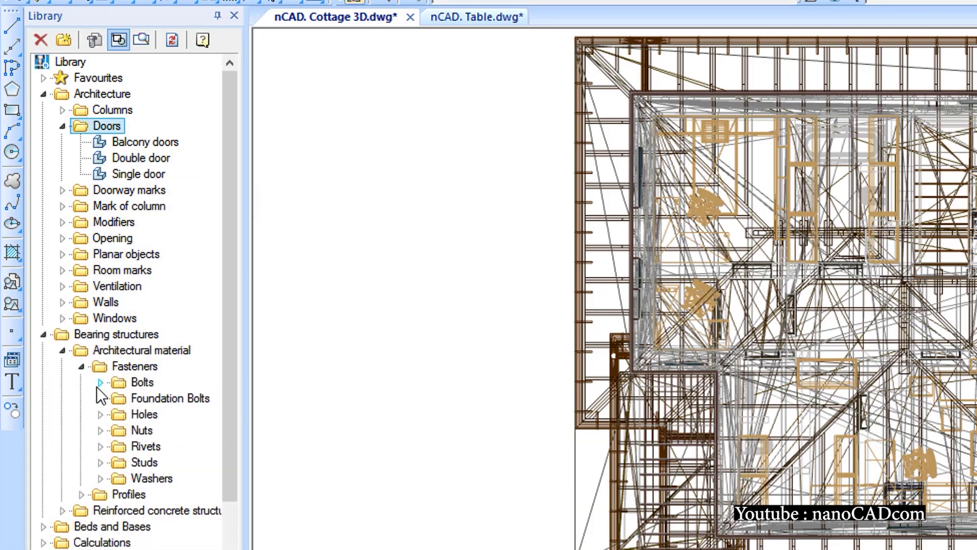
left_click(100, 382)
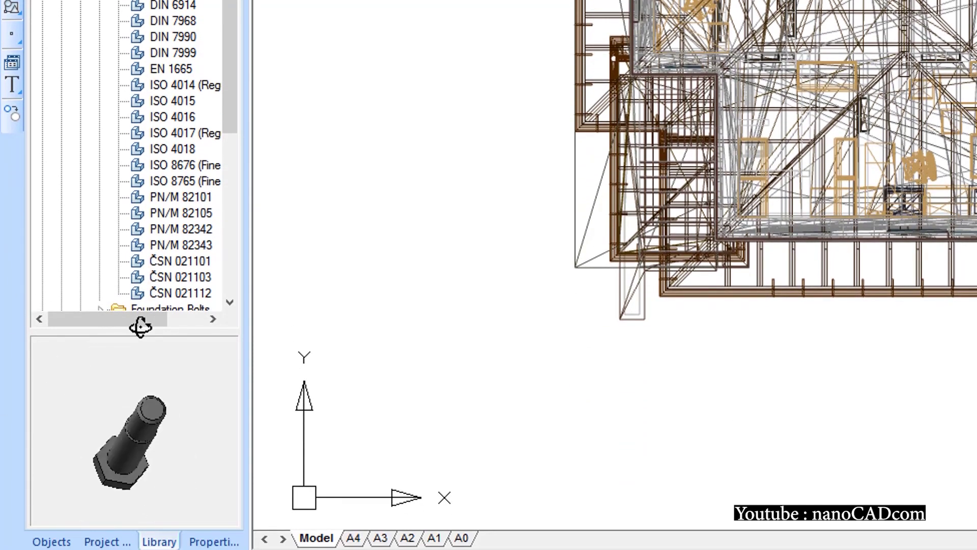
Insert a DIN 609 bolt into the drawing and view its properties
left_click_drag(126, 420, 139, 323)
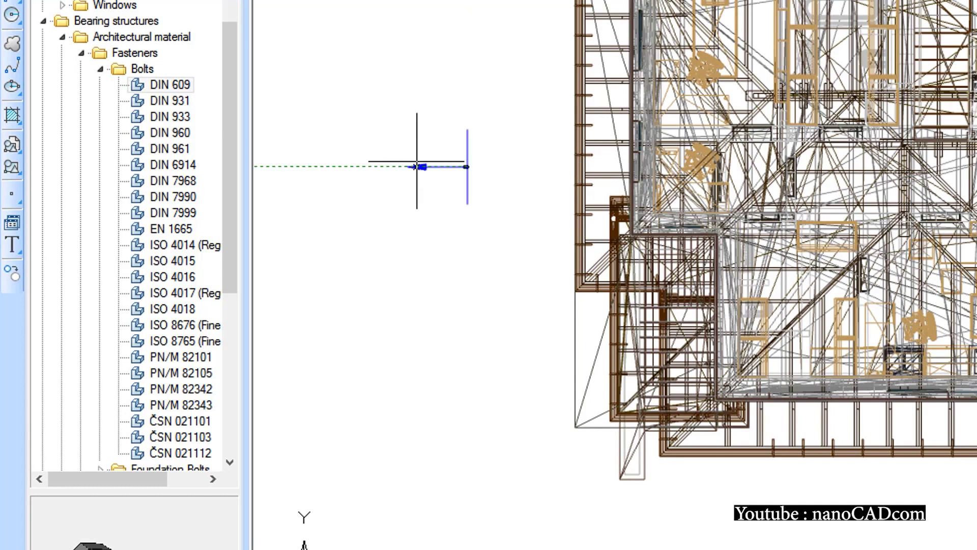
left_click(417, 166)
left_click(359, 219)
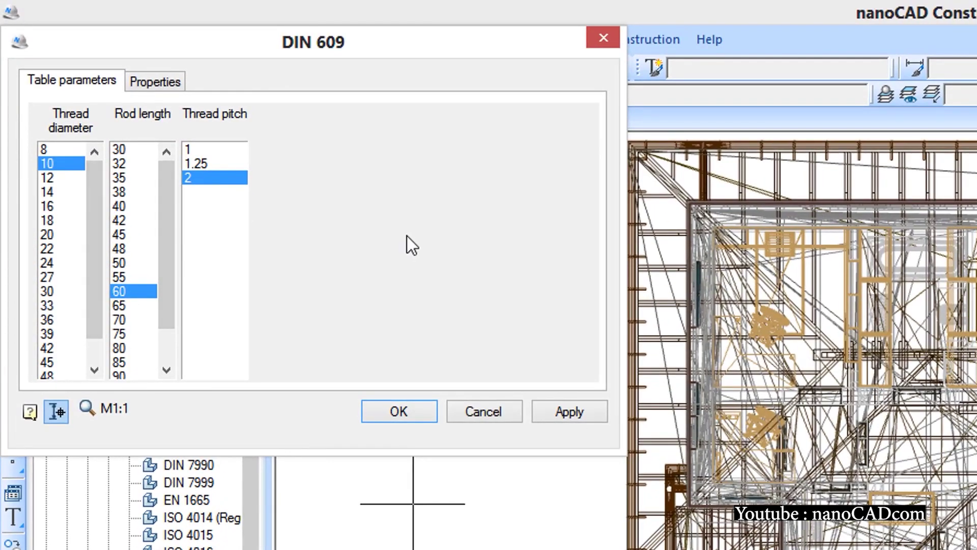
left_click(151, 81)
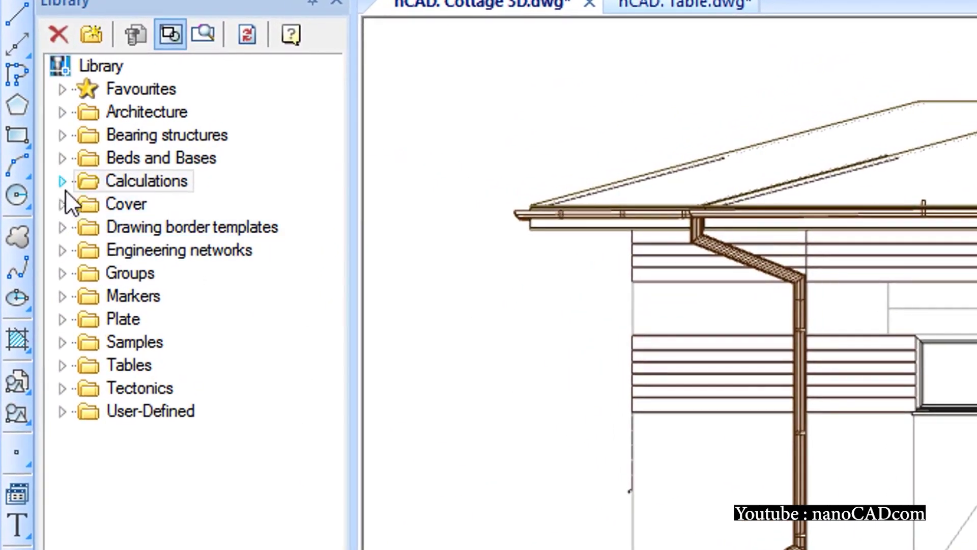
Open the beam calculation and choose the STO ASChM 20-93 I-beam section
left_click(61, 181)
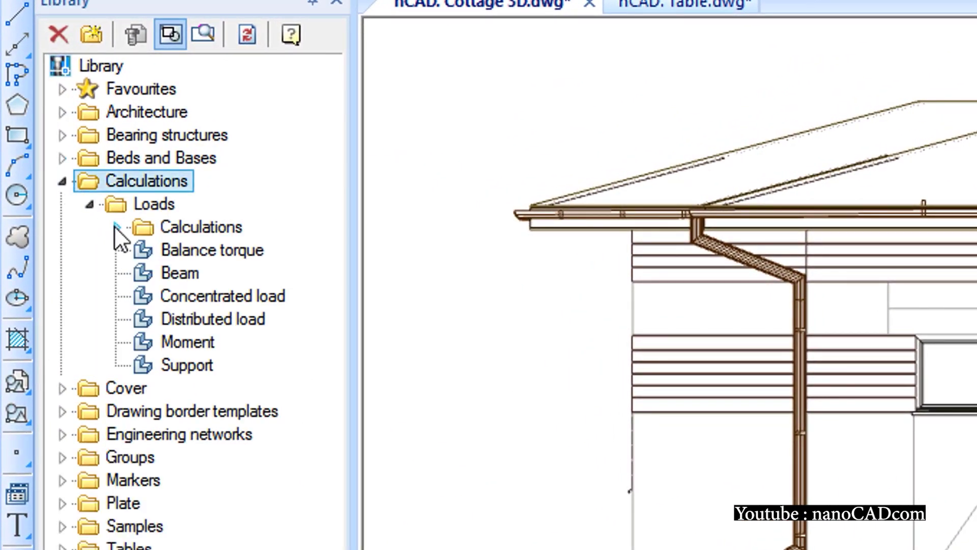
double_click(142, 275)
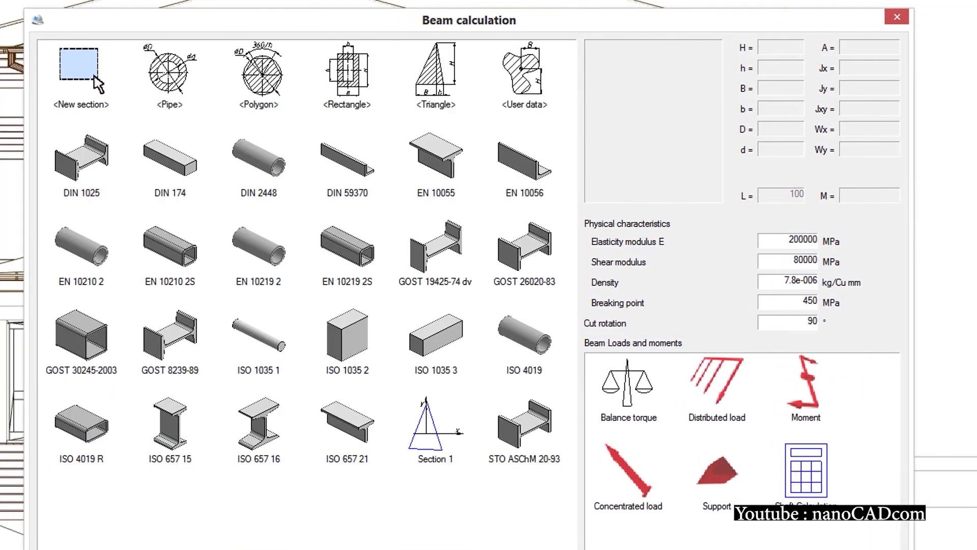
left_click(175, 72)
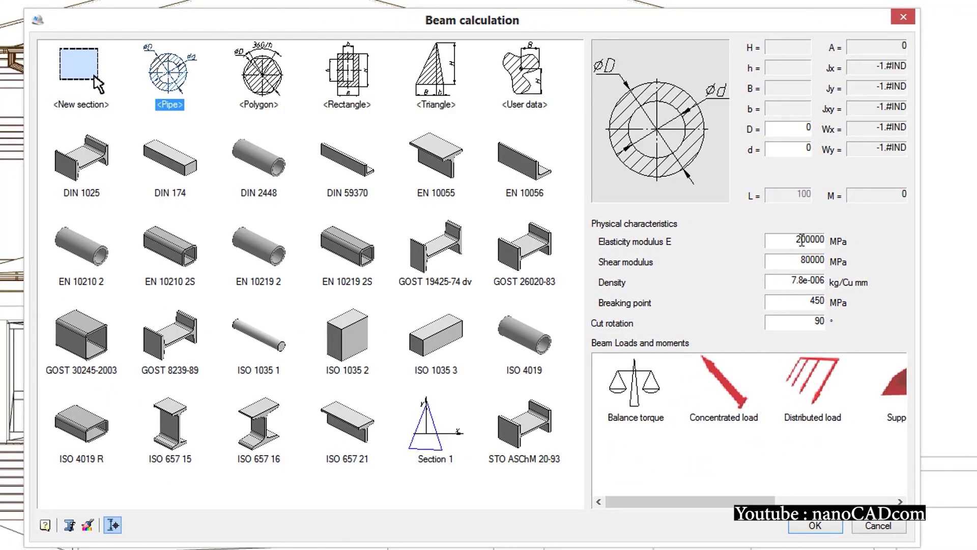
left_click(348, 77)
left_click(529, 327)
left_click(523, 431)
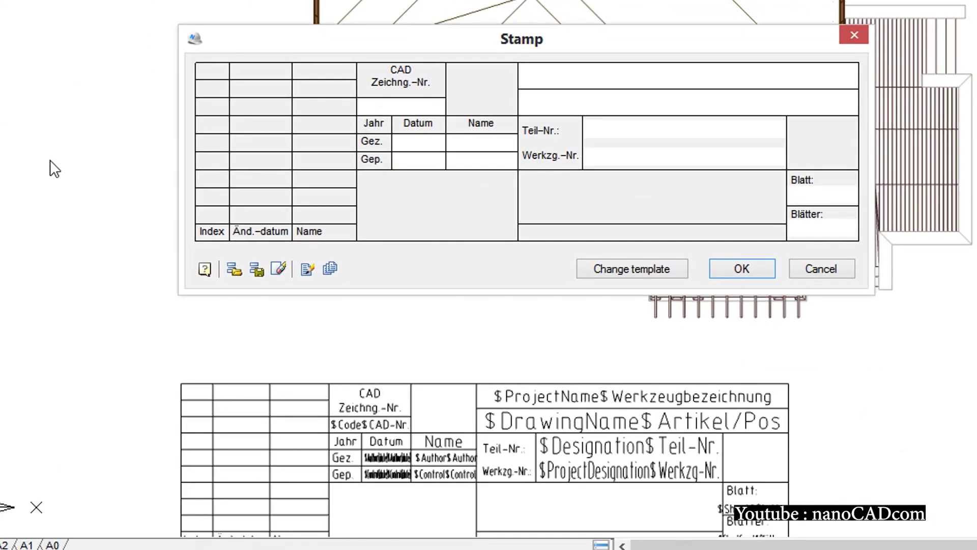
Place a title block with cleared fields beside the cottage plan
left_click_drag(419, 46, 342, 139)
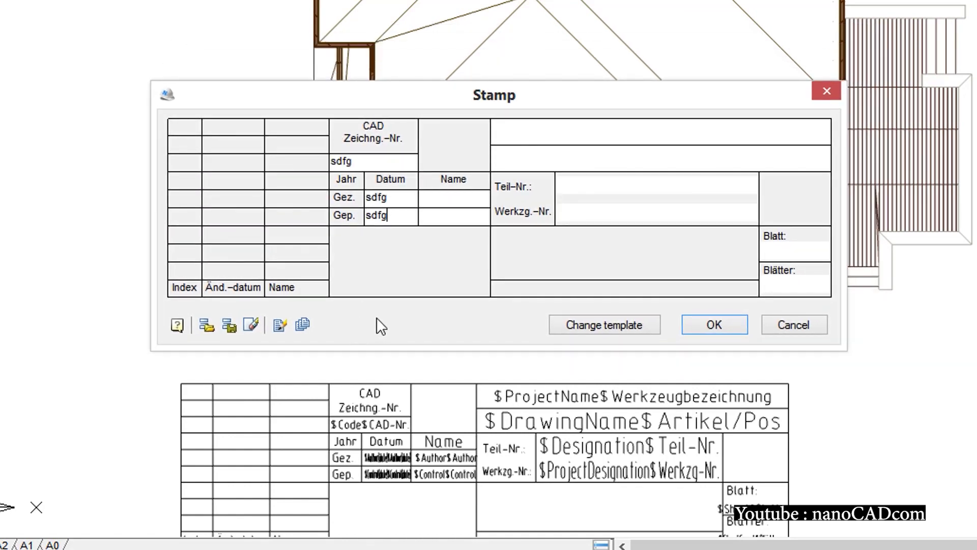
left_click(250, 324)
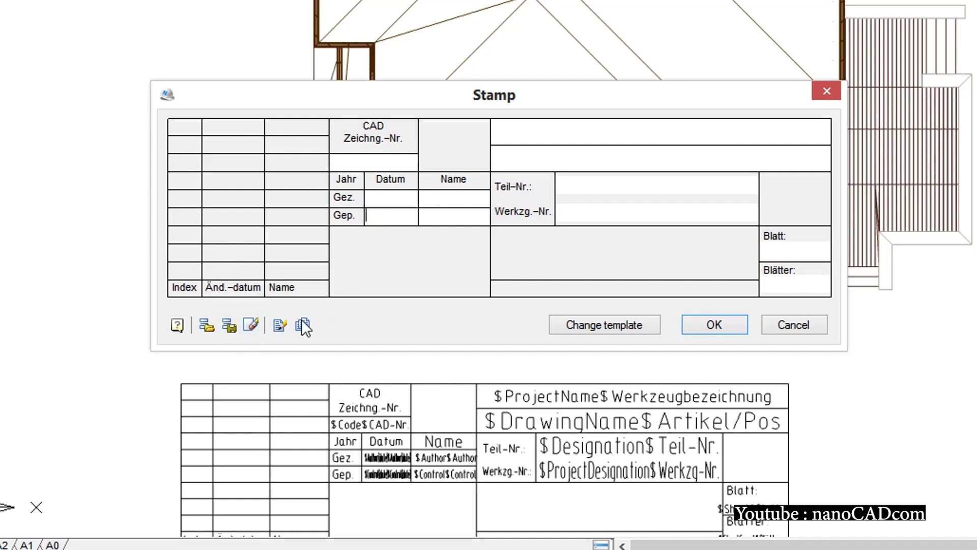
left_click(714, 324)
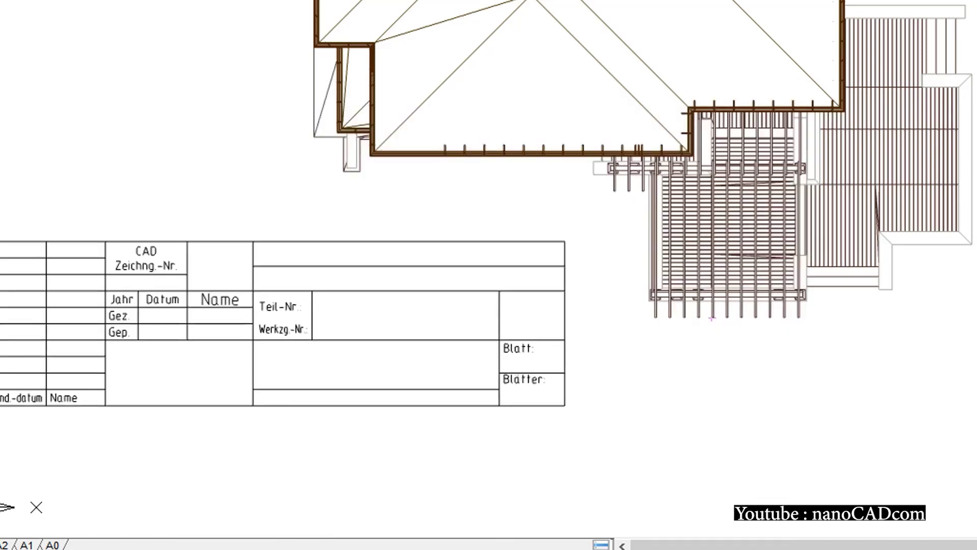
left_click(75, 392)
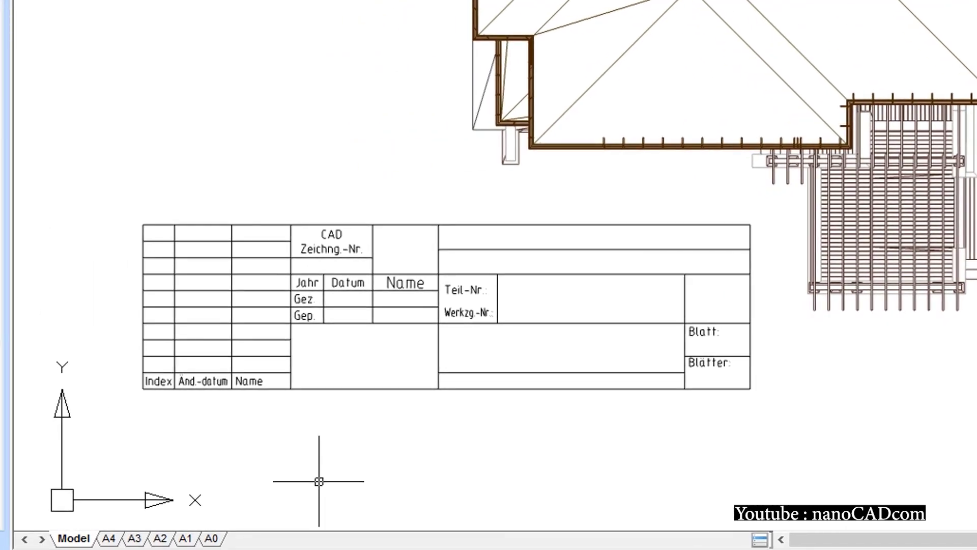
double_click(393, 285)
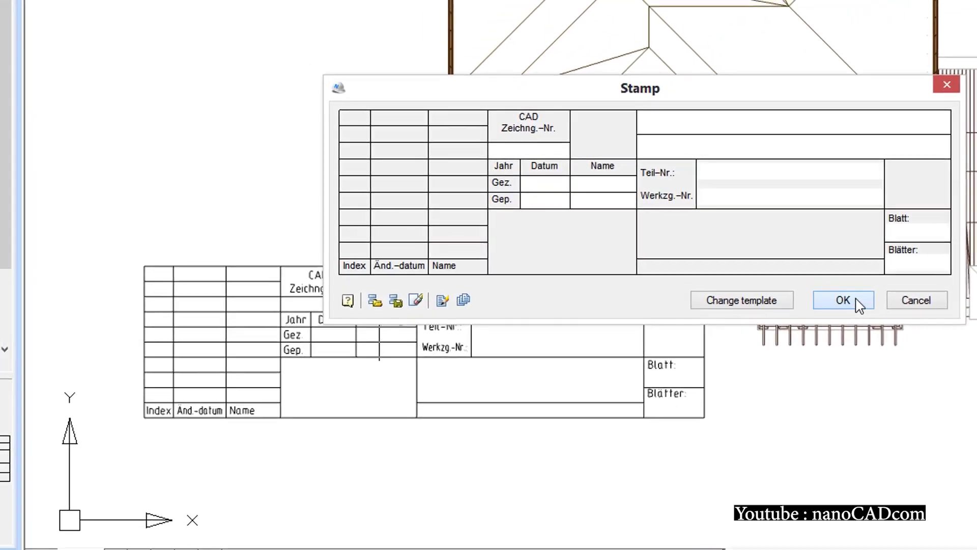
left_click(815, 292)
Start inserting the List of floors template from Tables > Table templates
left_click(62, 355)
left_click(89, 379)
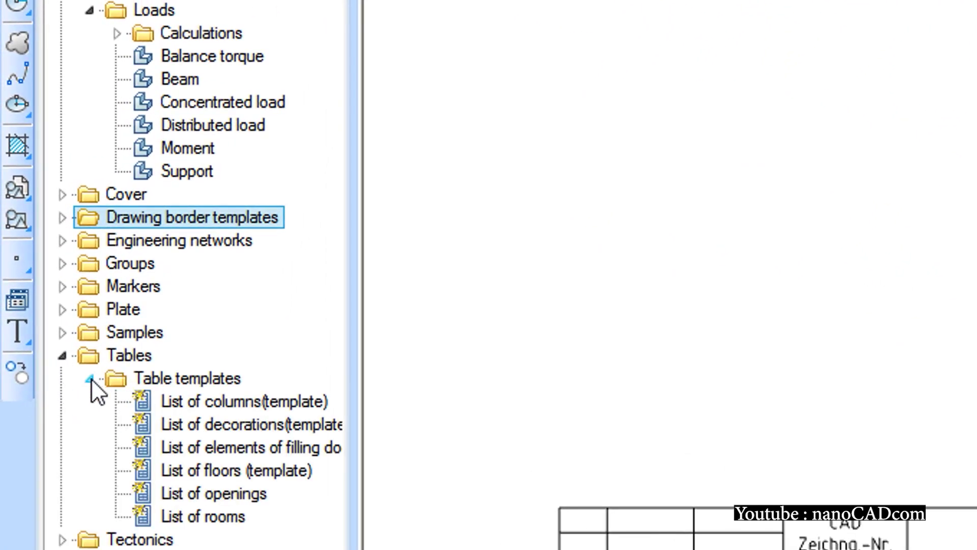
left_click(304, 466)
double_click(161, 330)
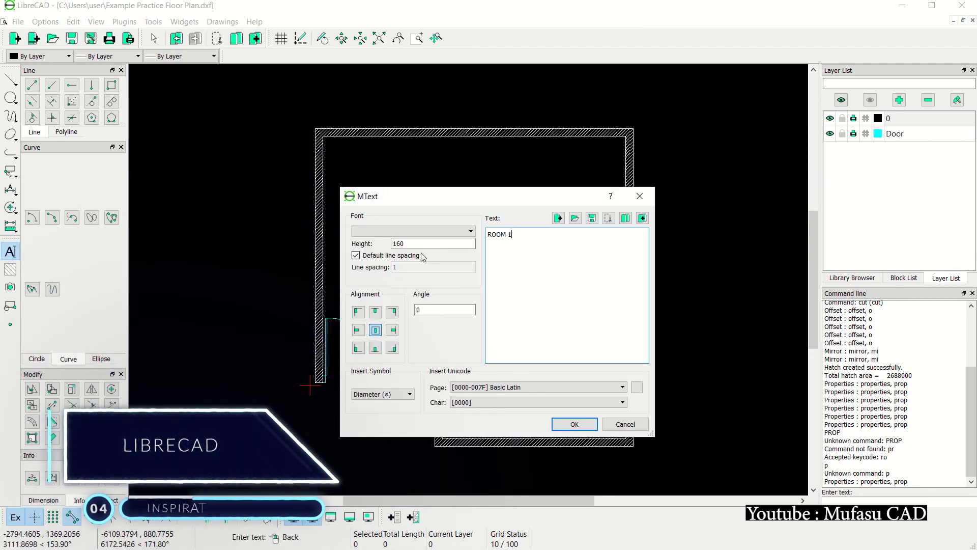
Label the left room ROOM 1 and the upper room ROOM 2
left_click(402, 243)
left_click(575, 425)
left_click(383, 278)
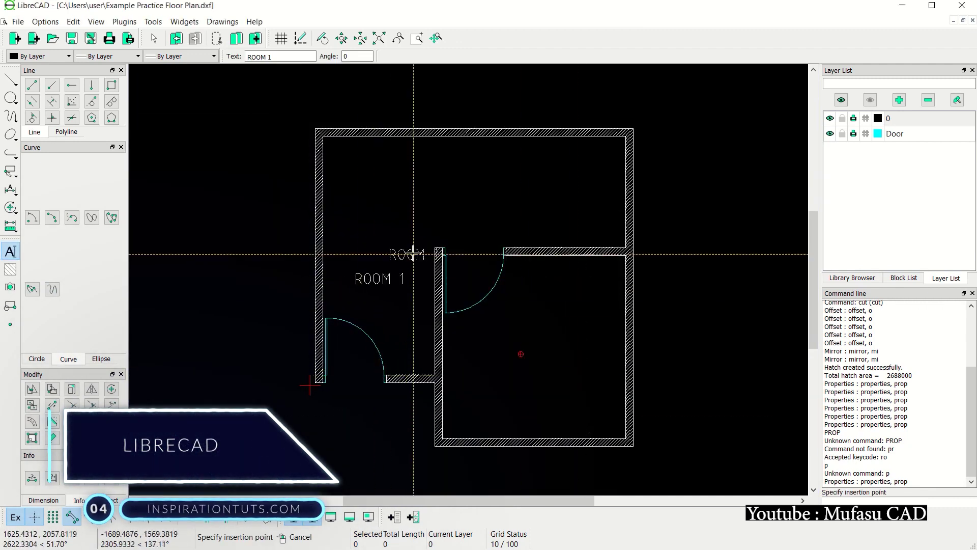
type("2")
left_click(574, 425)
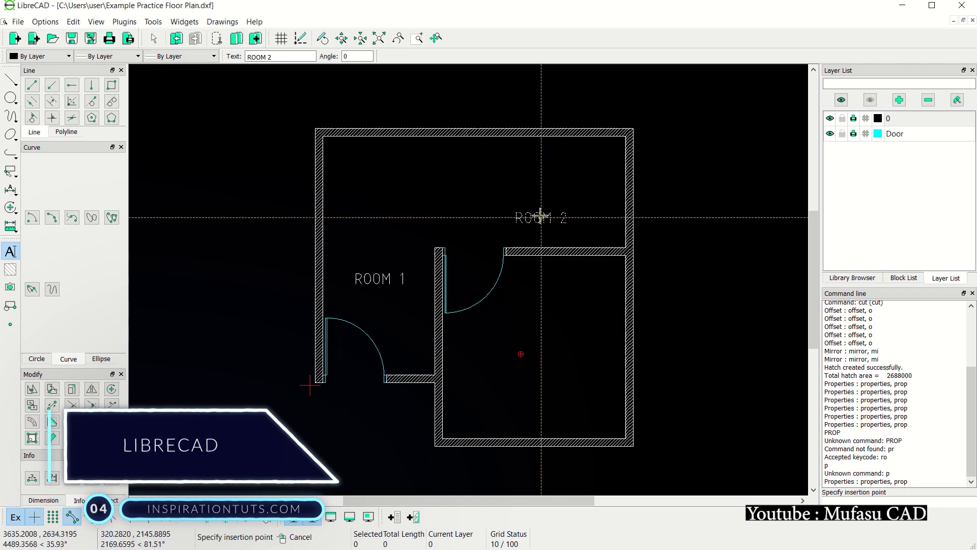
left_click(539, 186)
key("Escape")
Label the lower-right room ROOM 3 and finish labelling
left_click(10, 251)
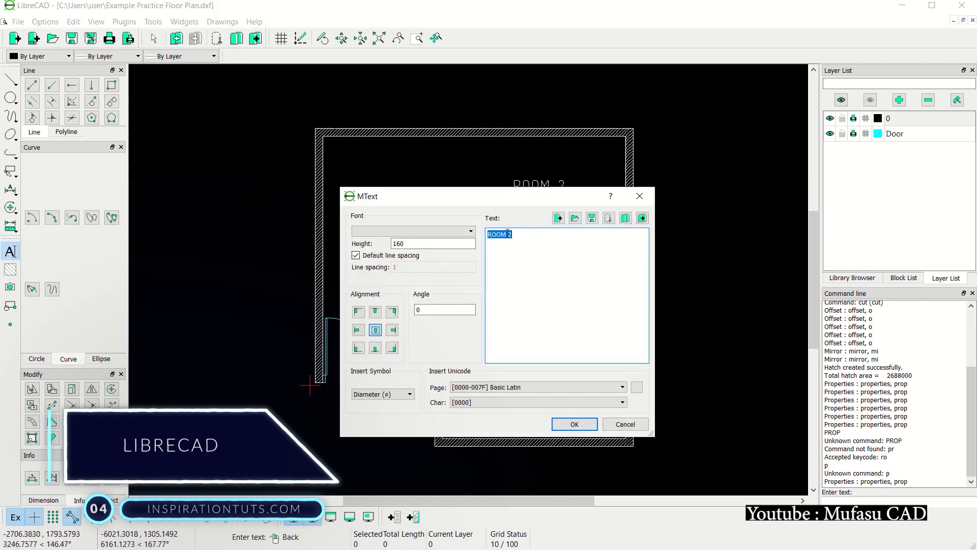
double_click(511, 234)
type("3")
left_click(575, 425)
left_click(543, 354)
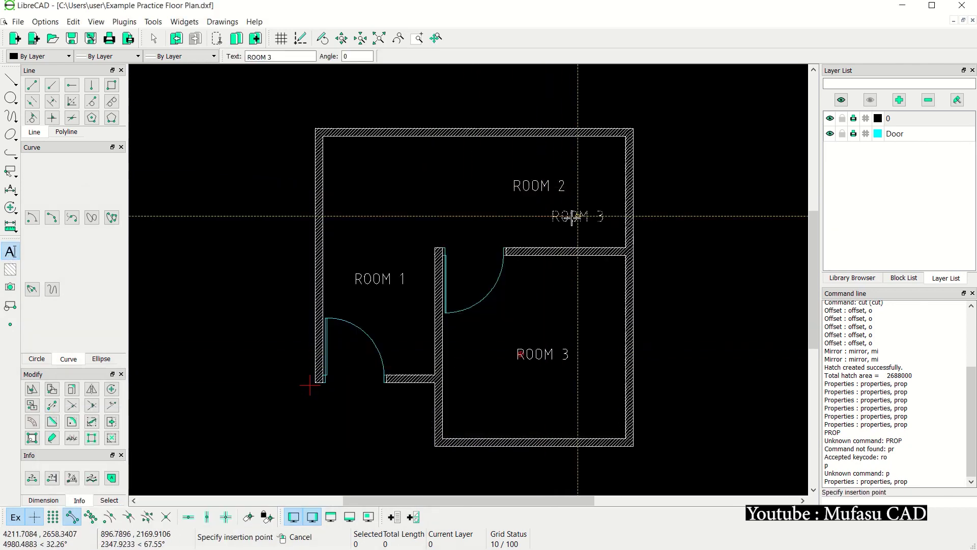
key("Escape")
scroll(563, 310, "down", 1)
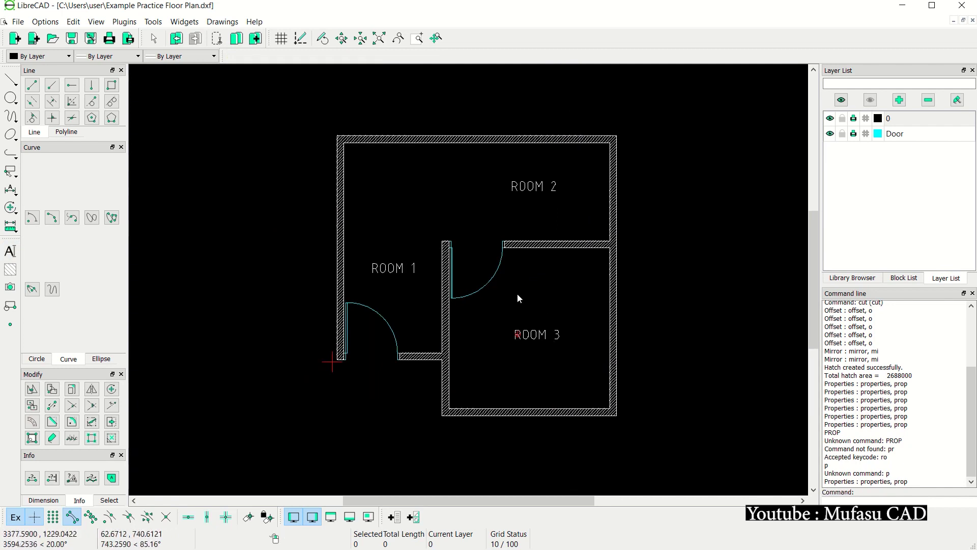
middle_click_drag(498, 377, 499, 297)
In Current Drawing Preferences, make dimension text green and extension and dimension lines red
left_click(46, 21)
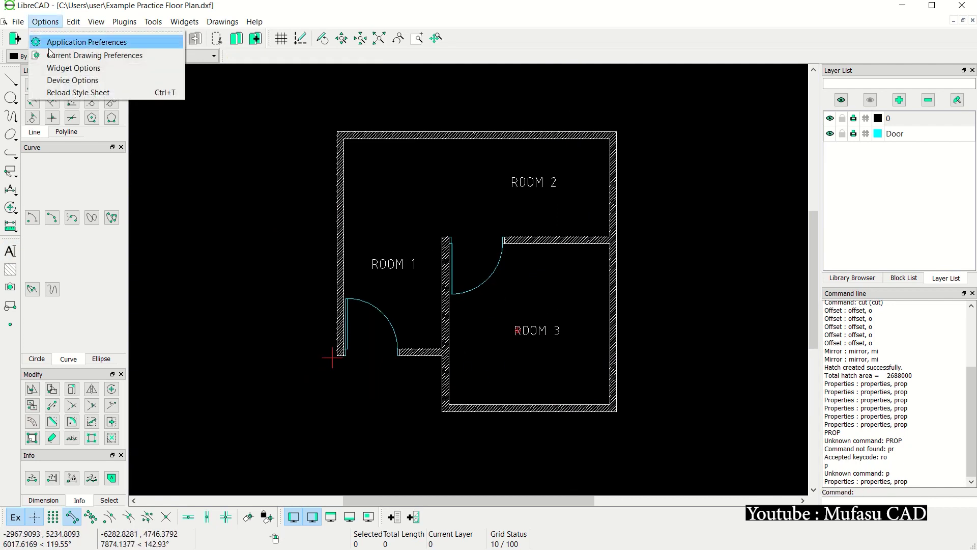
left_click(77, 55)
left_click(424, 165)
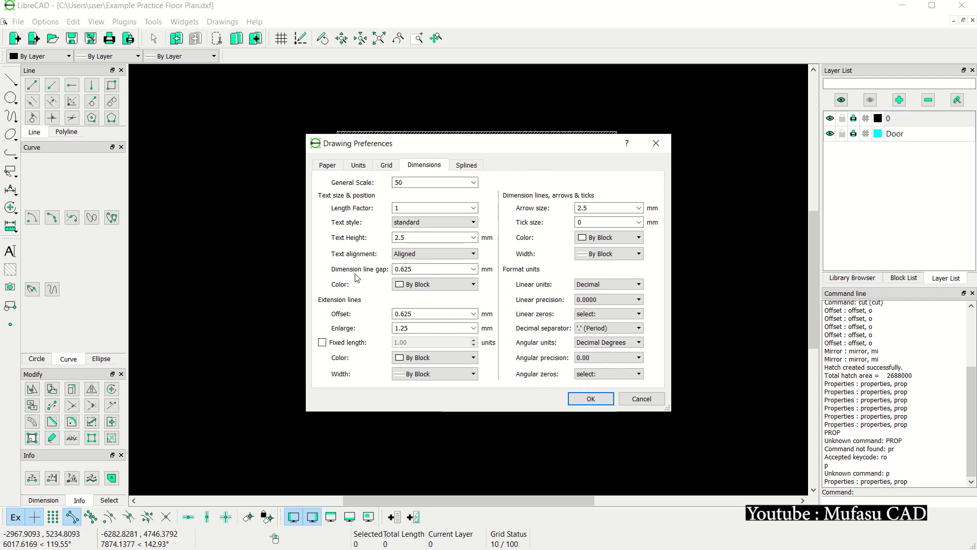
left_click(419, 288)
left_click(413, 323)
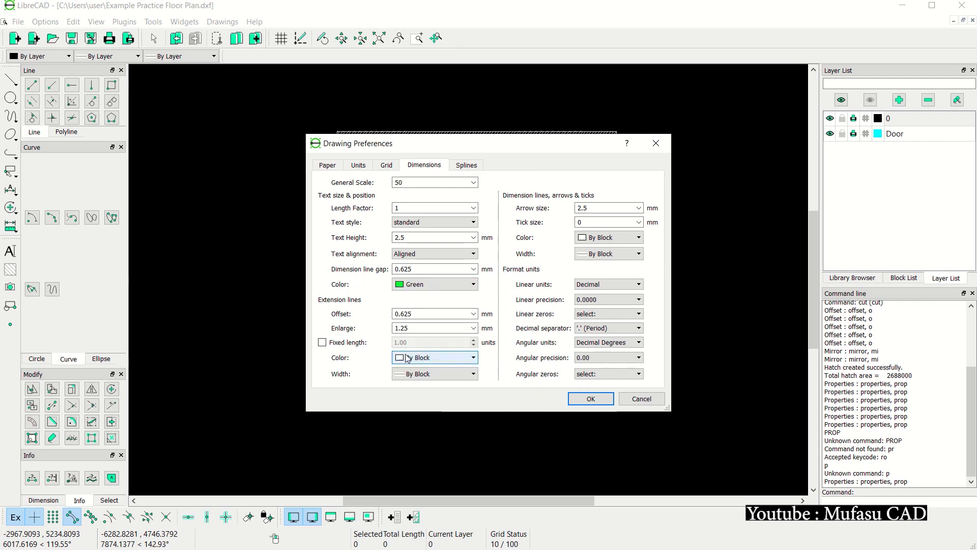
left_click(440, 358)
left_click(418, 385)
left_click(609, 237)
left_click(603, 262)
left_click(590, 399)
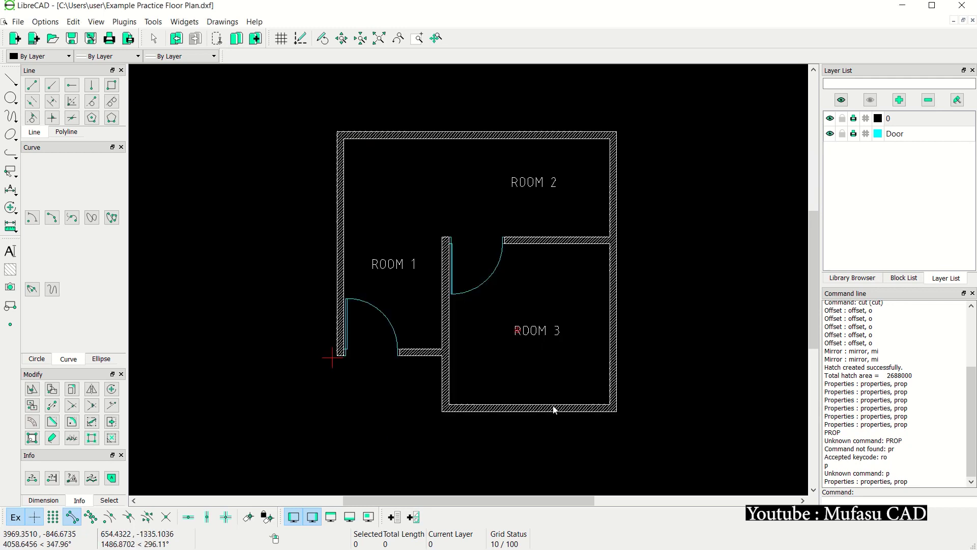
scroll(554, 410, "up", 1)
scroll(435, 222, "down", 1)
scroll(469, 233, "down", 1)
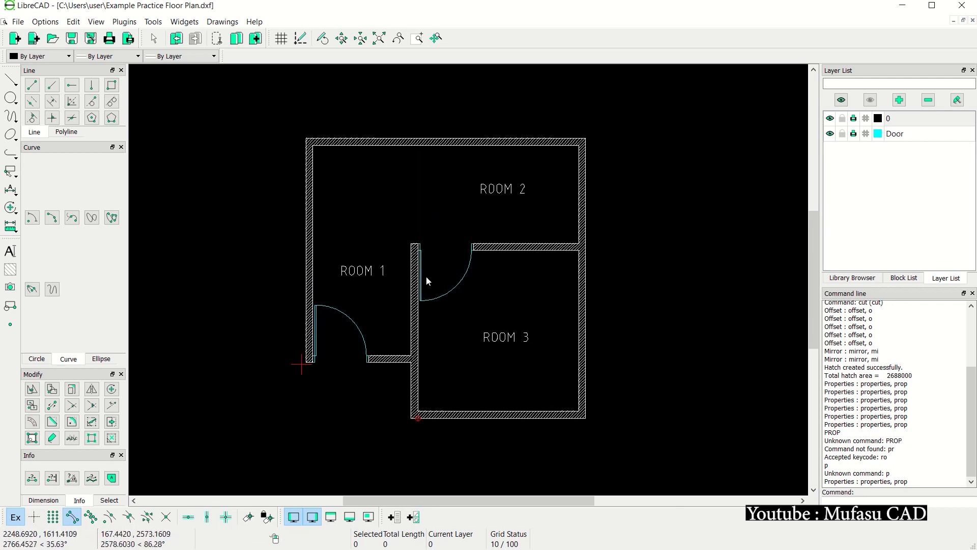
Place horizontal dimensions 3120 and 1880, plus an overall 5000, below the plan
left_click(71, 471)
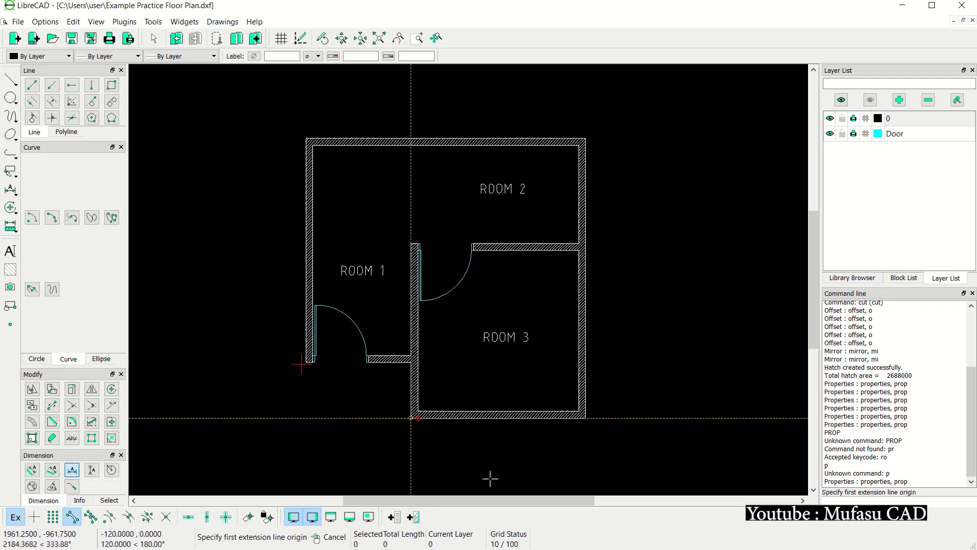
left_click(412, 417)
scroll(497, 433, "down", 2, "ctrl")
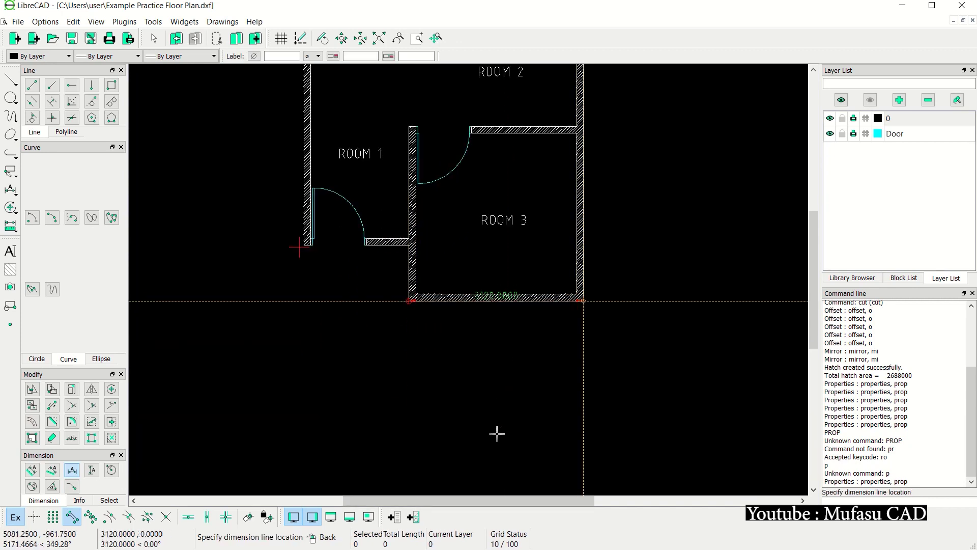
left_click(458, 321)
scroll(458, 321, "left", 2, "shift")
scroll(458, 322, "up", 1, "ctrl")
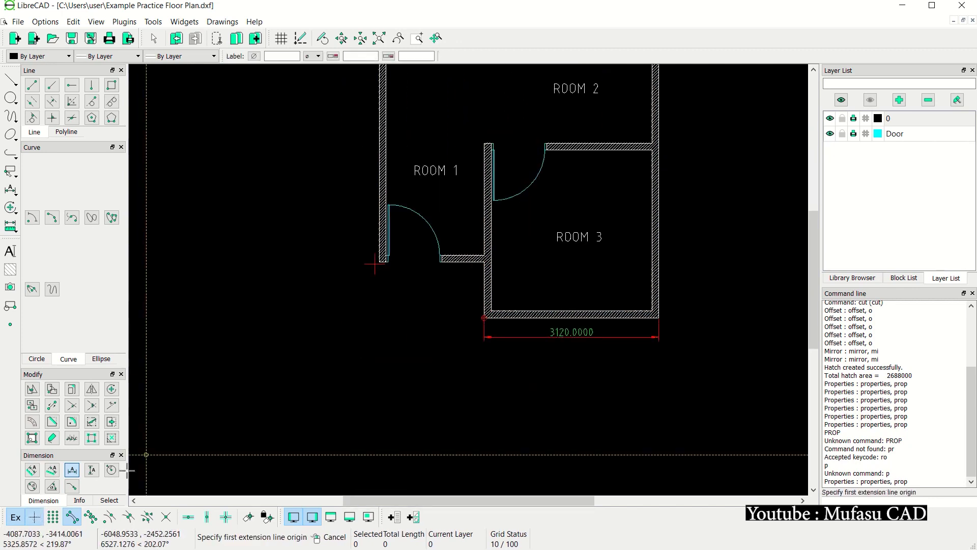
left_click(484, 328)
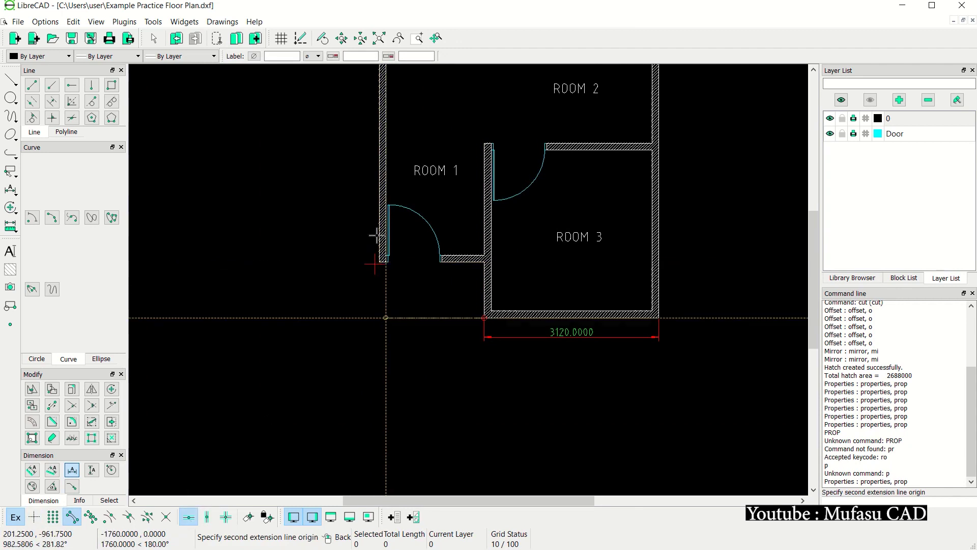
left_click(484, 332)
scroll(535, 321, "right", 2, "shift")
scroll(621, 310, "up", 1, "ctrl")
scroll(621, 309, "up", 1, "ctrl")
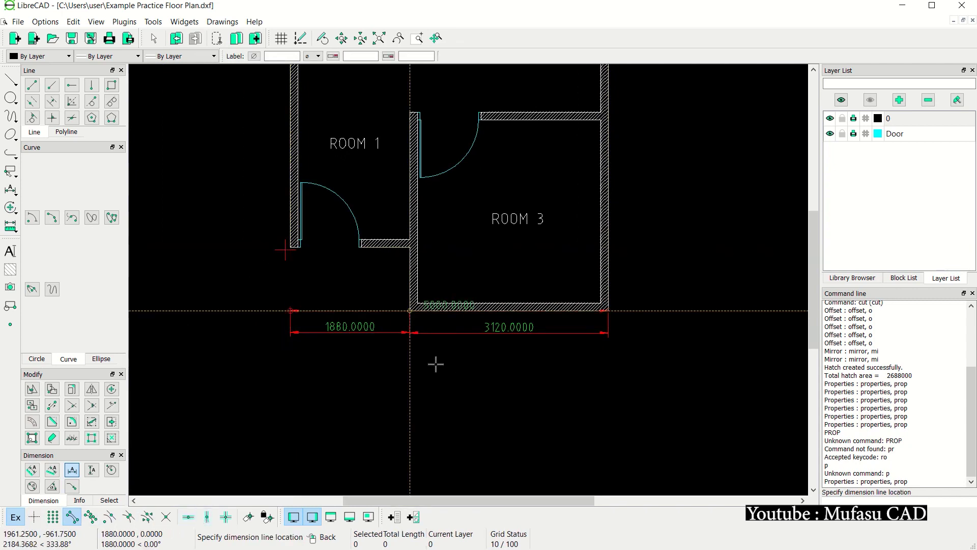
left_click(474, 355)
scroll(469, 321, "up", 1)
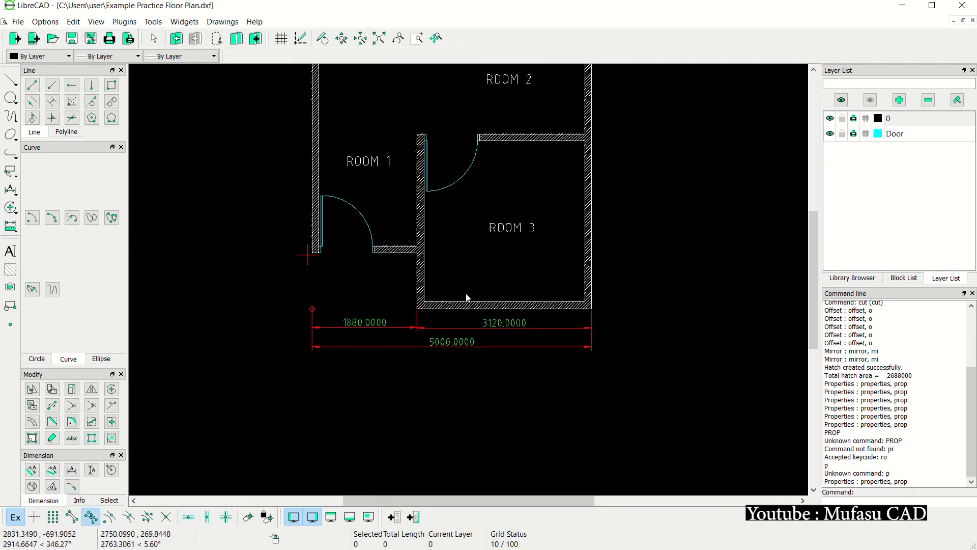
scroll(468, 336, "up", 1)
scroll(455, 347, "down", 3)
Set LibreCAD's linear precision to 0 and add a 3120 vertical dimension beside Room 3's right wall
left_click(45, 21)
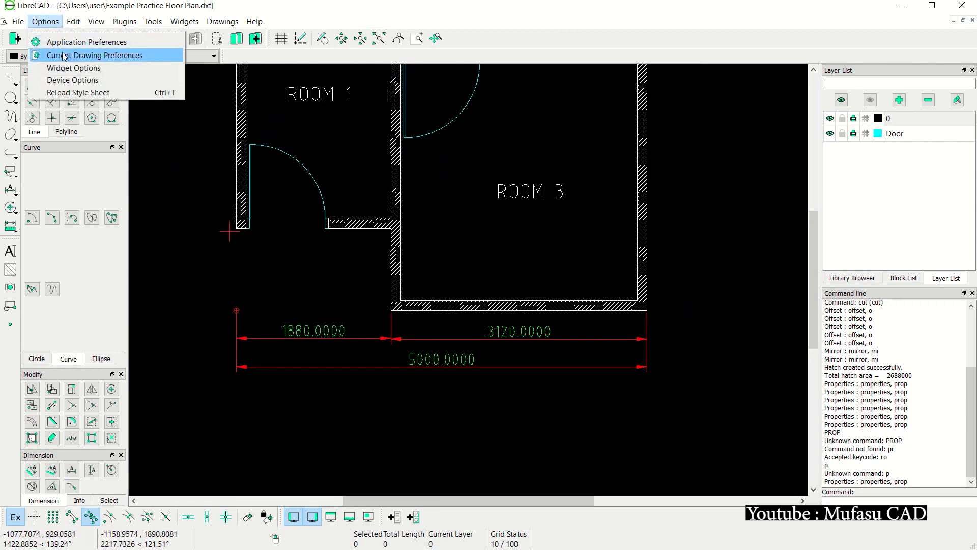
left_click(98, 54)
left_click(593, 304)
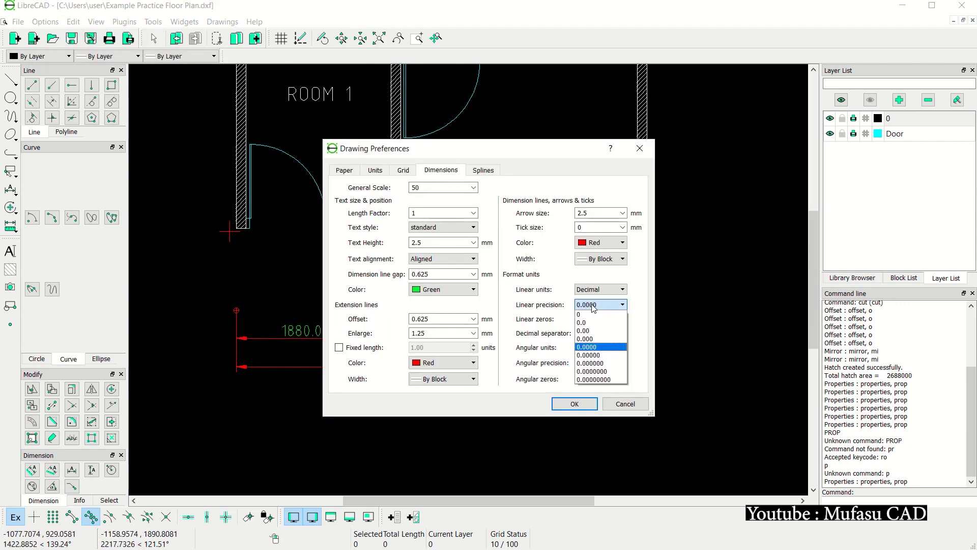
left_click(575, 403)
scroll(603, 306, "down", 2)
left_click(91, 469)
scroll(581, 409, "up", 1)
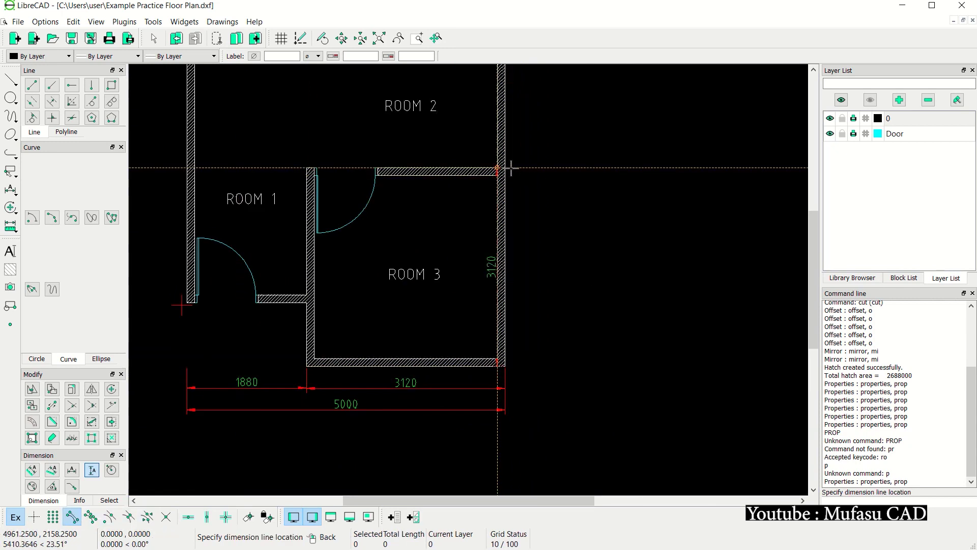
left_click(519, 269)
scroll(539, 243, "up", 2)
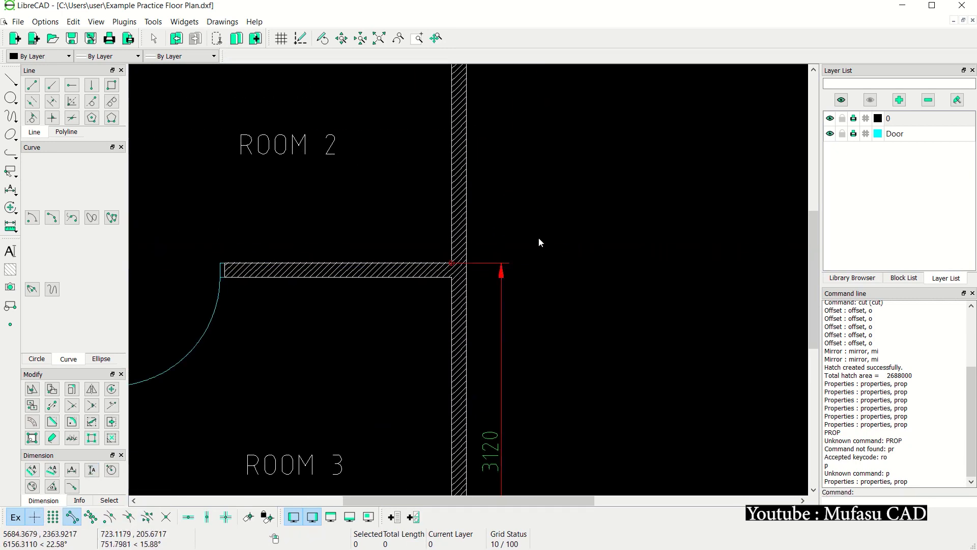
scroll(449, 277, "up", 2)
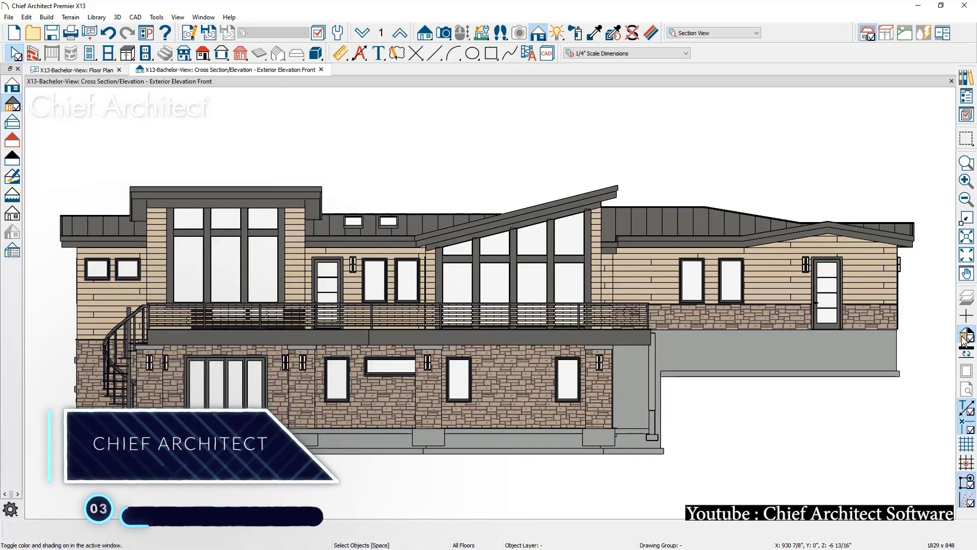
Rename the view Exterior Elevation Rear and preview 6 PM sunlight before restoring 10 AM
left_click(190, 34)
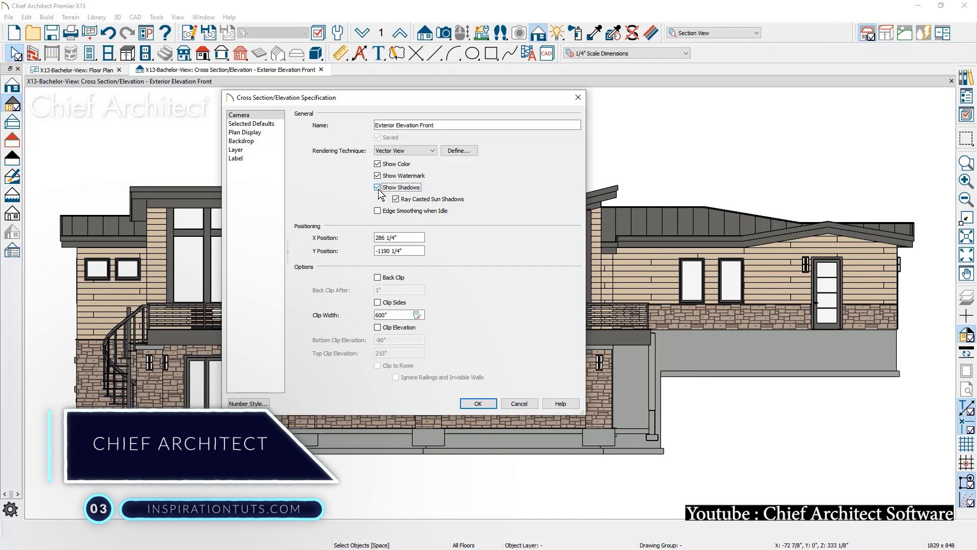
left_click(272, 134)
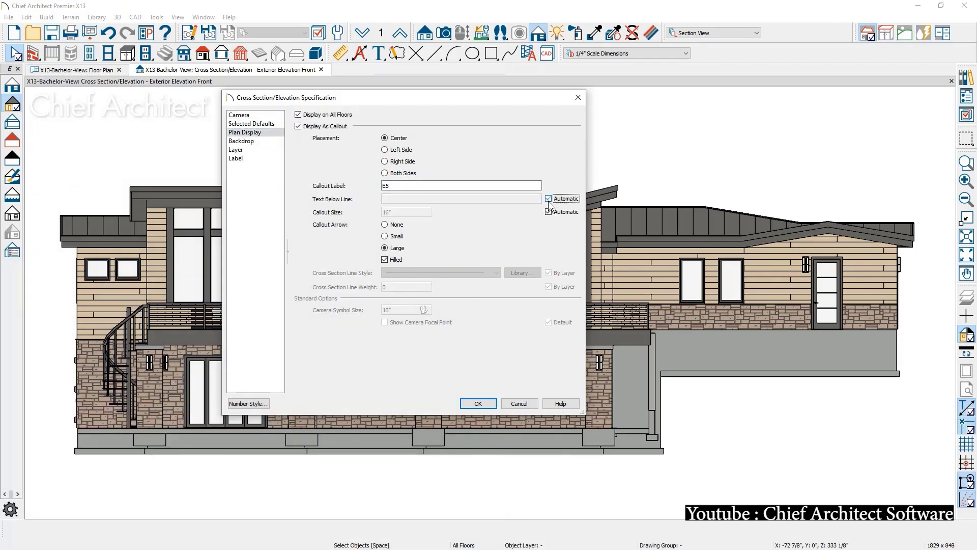
left_click(559, 38)
left_click(13, 140)
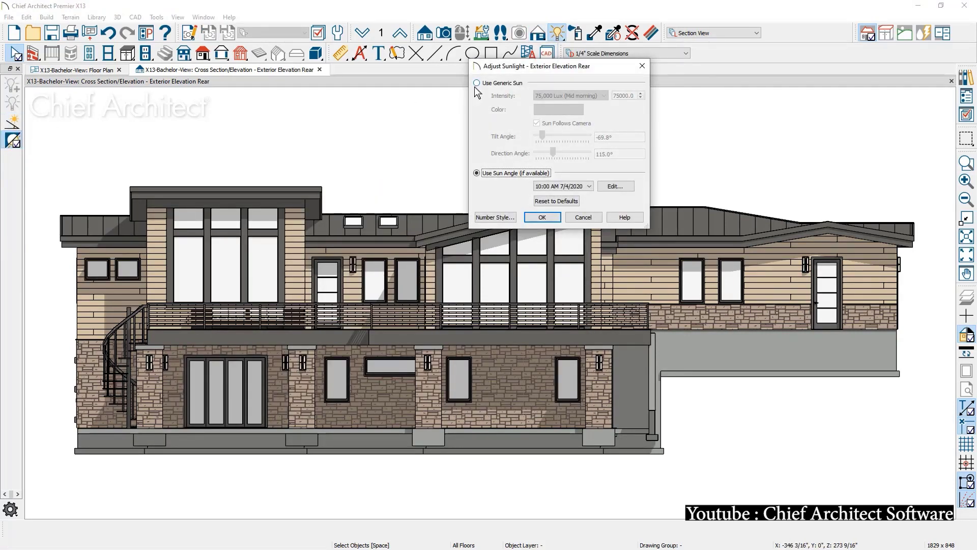
left_click(591, 188)
left_click(587, 209)
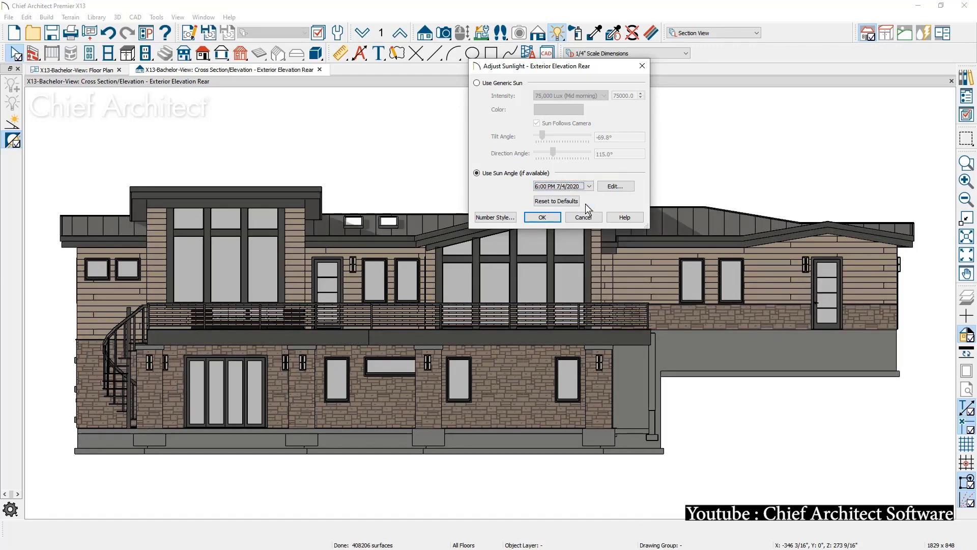
left_click(590, 187)
left_click(589, 199)
left_click(551, 218)
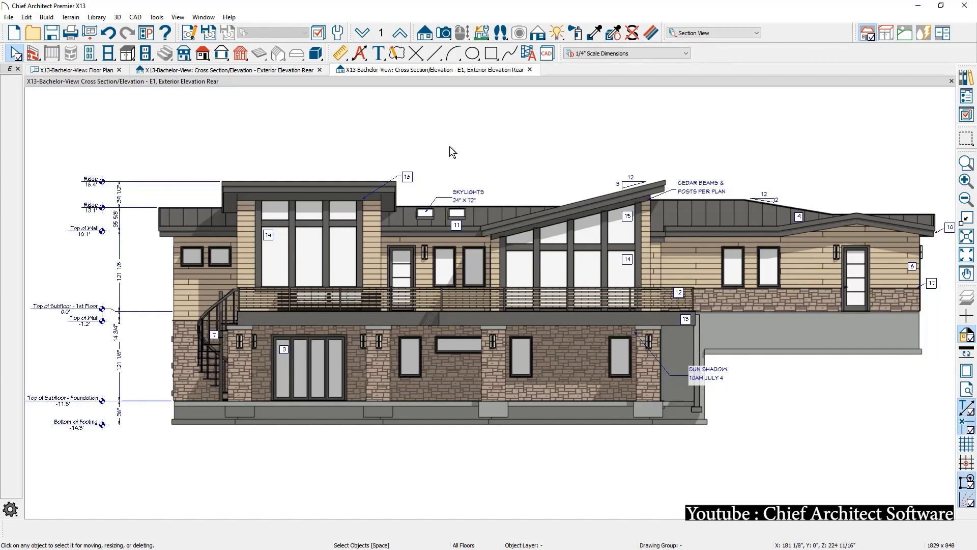
Add automatic story pole dimensions with a Grade Level mark to Exterior Elevation Rear
left_click(288, 71)
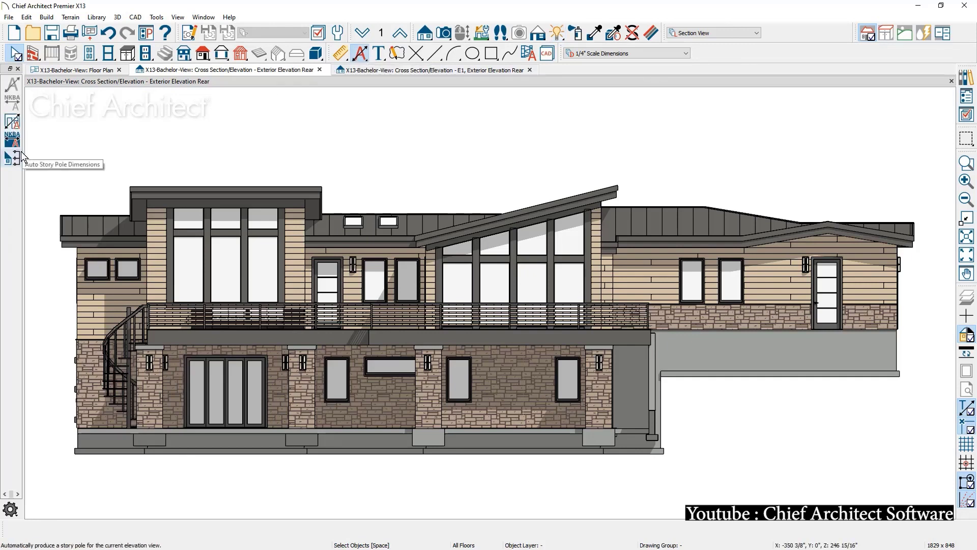
left_click(14, 158)
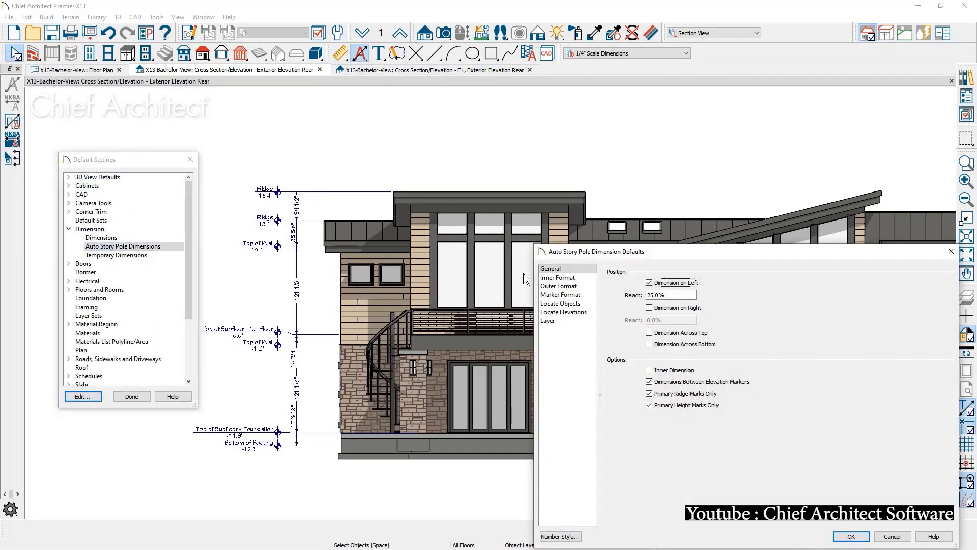
left_click(561, 313)
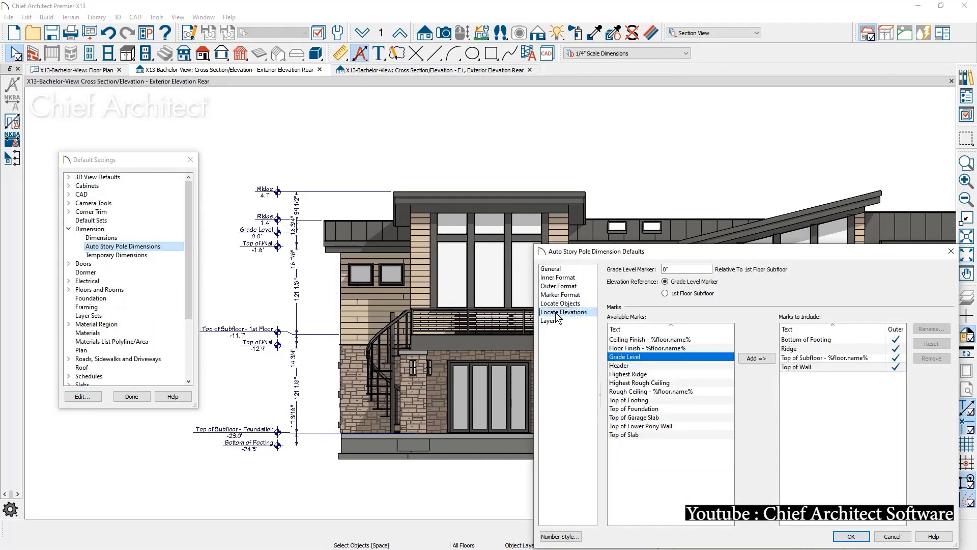
double_click(680, 364)
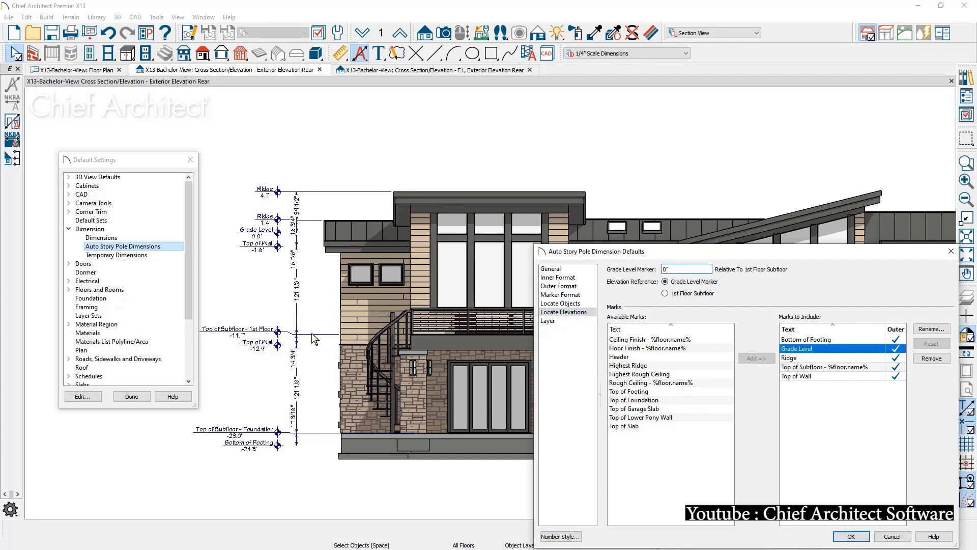
type("0")
key("Return")
key("Return")
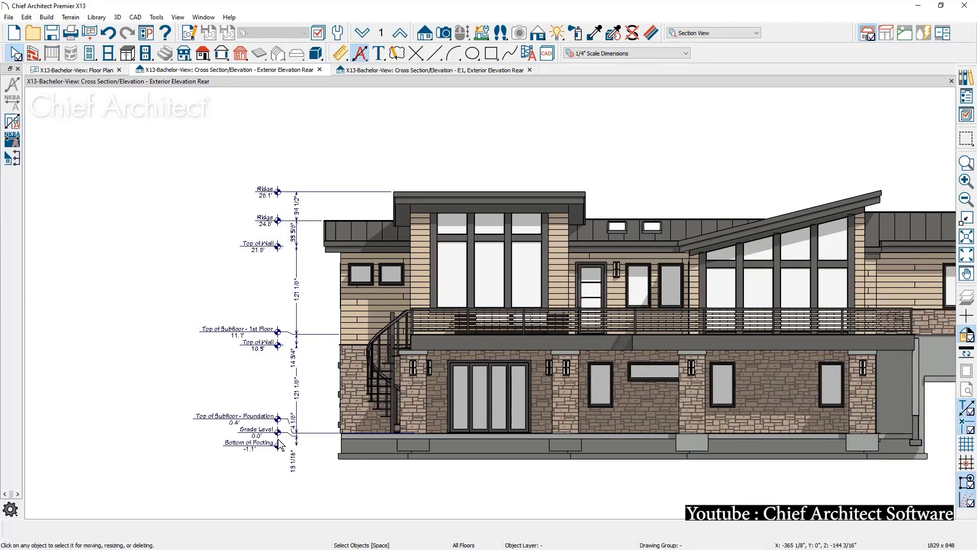
Add a skylight text label, then switch to the E1 rear elevation view
key("Escape")
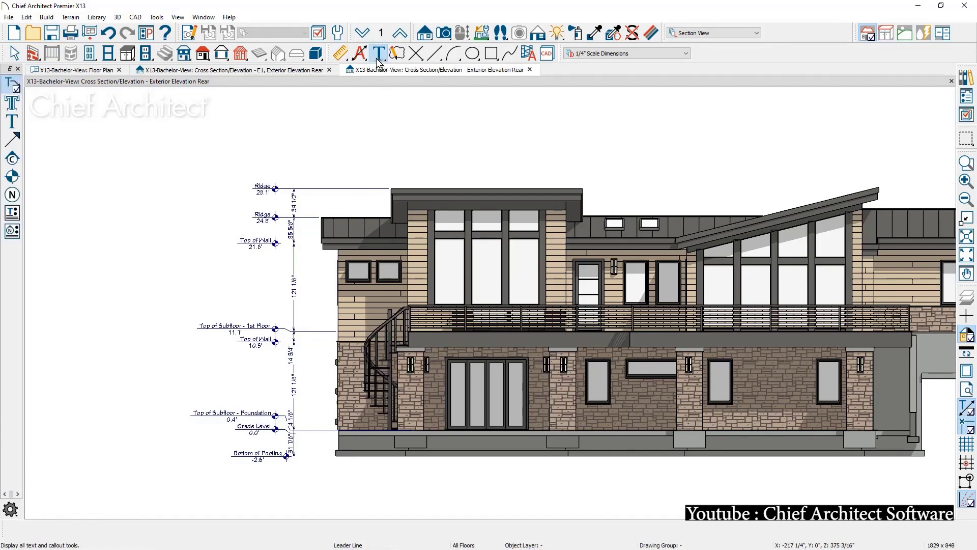
double_click(645, 200)
type("SKYLIGHT PER PLAN")
left_click(611, 392)
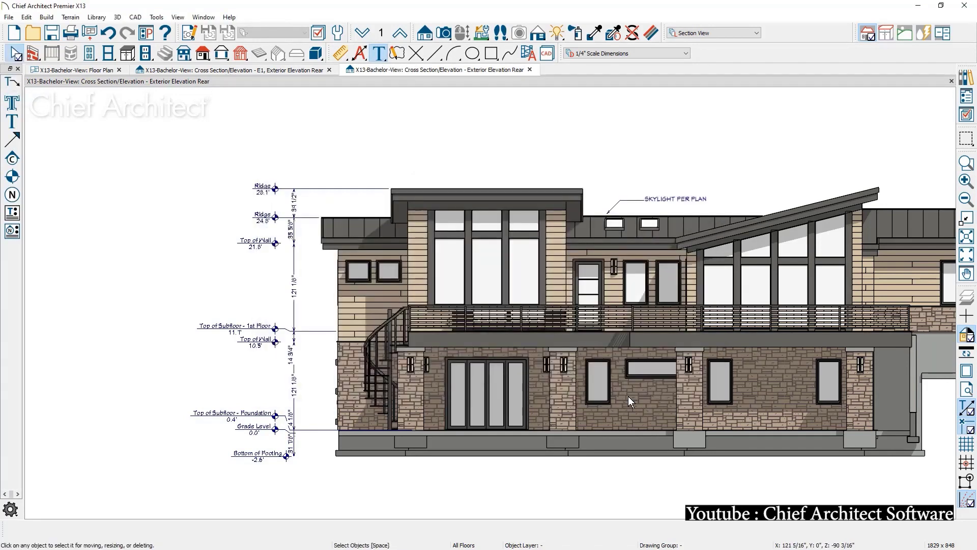
left_click(309, 69)
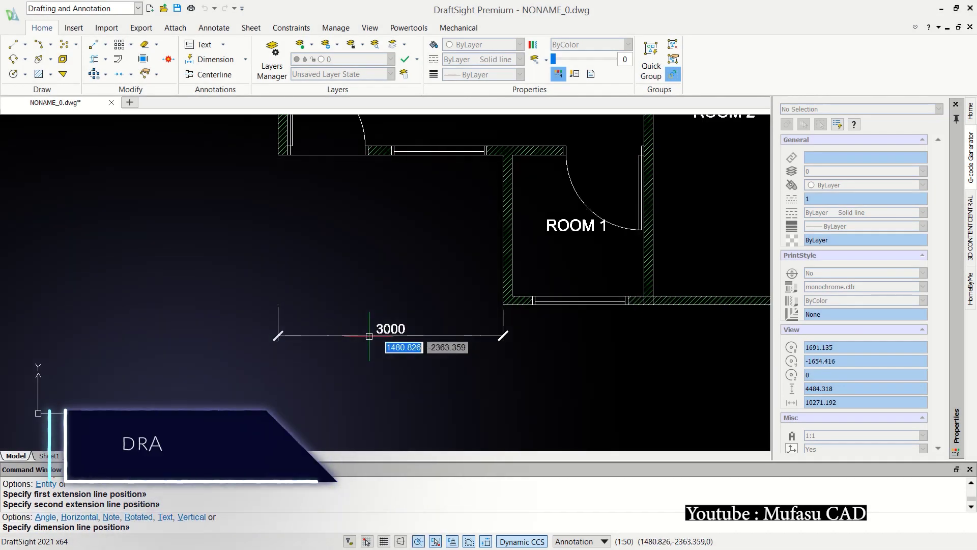
Place the 3000 bottom dimension and, after cancelling a stray 1880, a 2000 dimension
left_click(369, 336)
middle_click_drag(369, 336, 225, 336)
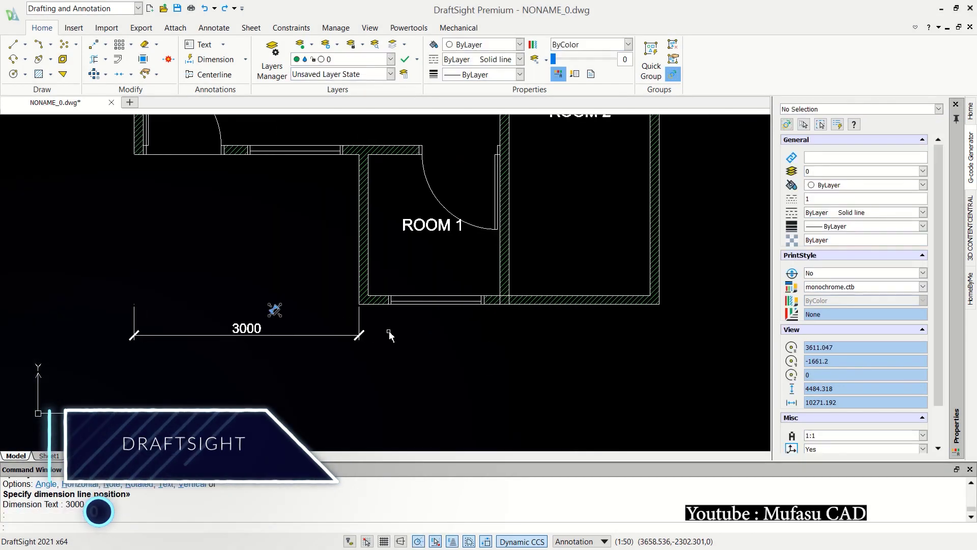
key("Return")
left_click(359, 304)
left_click(501, 304)
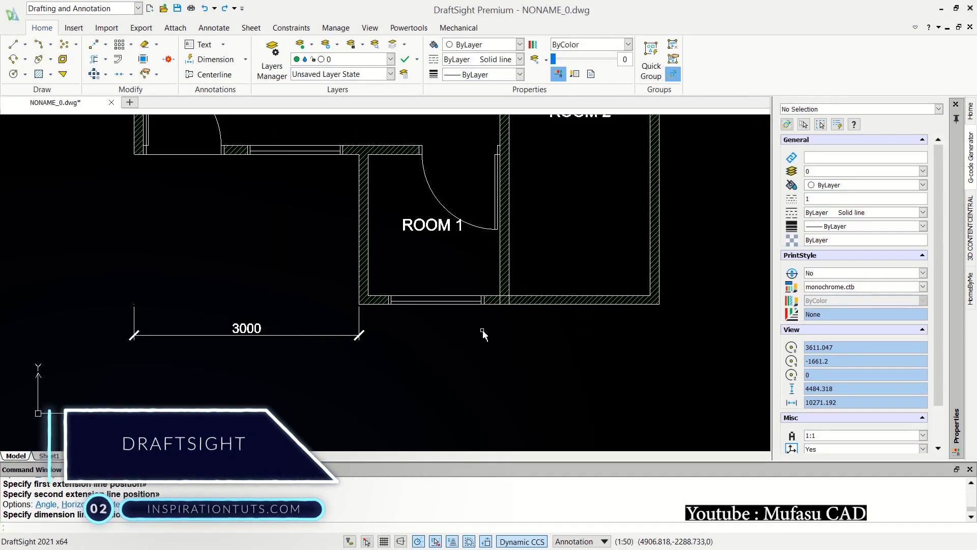
key("Escape")
key("Return")
left_click(360, 304)
left_click(510, 304)
left_click(377, 336)
Add another bottom 2000 dimension and the 7000 overall bottom dimension
key("Return")
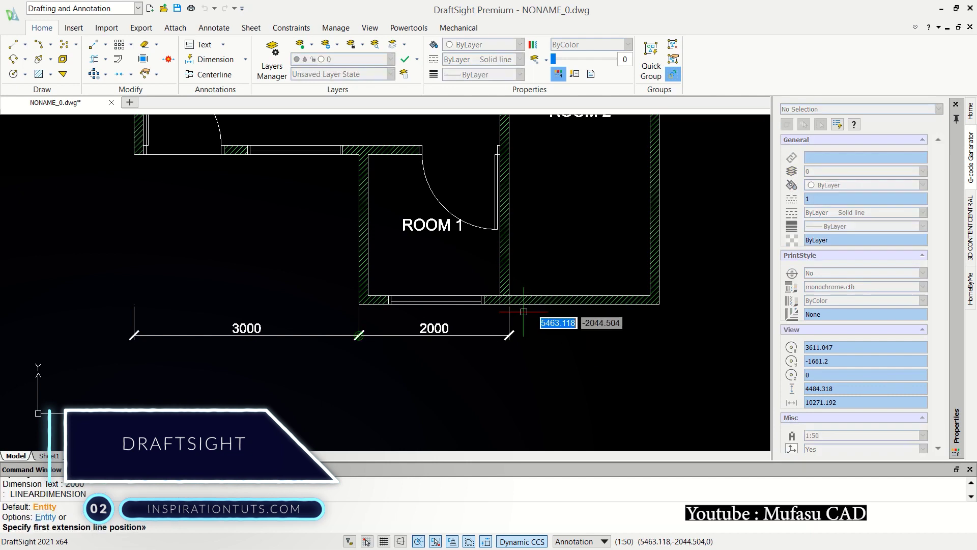
left_click(510, 305)
scroll(512, 306, "down", 1)
middle_click_drag(655, 310, 608, 356)
left_click(608, 356)
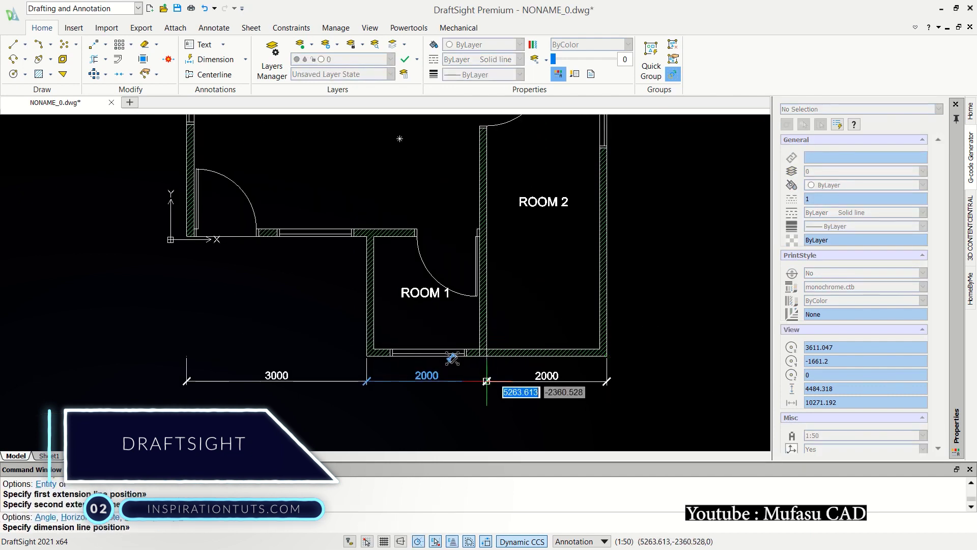
left_click(469, 381)
key("Return")
left_click(499, 352)
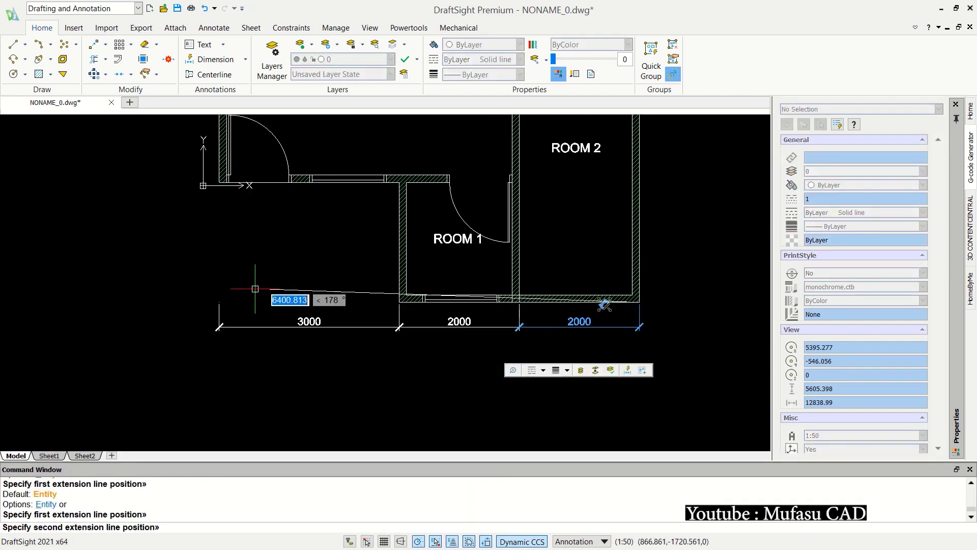
left_click(219, 301)
left_click(478, 350)
Dimension the right side with a 5000 vertical dimension after one cancelled attempt
key("Return")
middle_click_drag(675, 313, 469, 334)
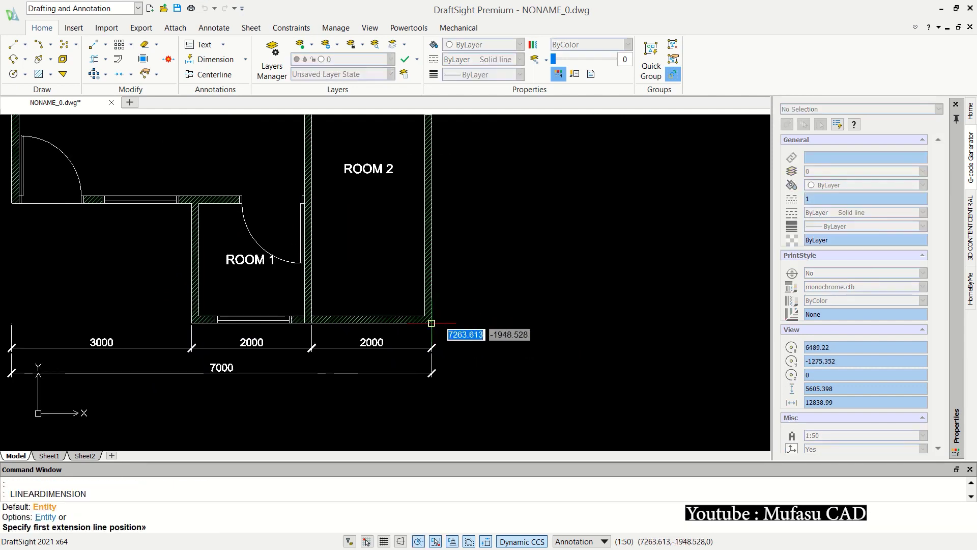
scroll(458, 344, "down", 1)
left_click(438, 355)
scroll(465, 213, "up", 2)
left_click(421, 192)
key("Escape")
scroll(456, 253, "up", 2)
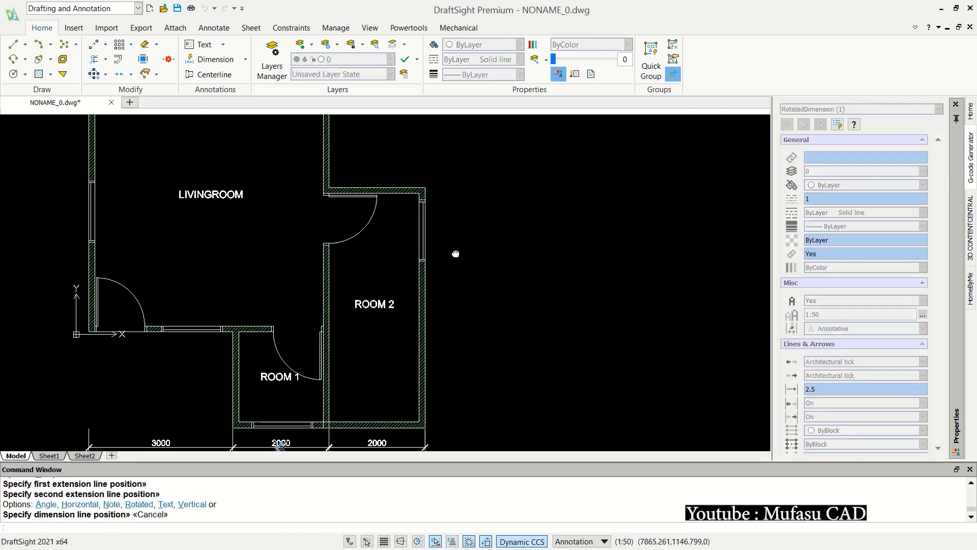
scroll(467, 334, "up", 2)
key("Return")
scroll(467, 334, "up", 2)
left_click(449, 327)
scroll(534, 284, "down", 3)
scroll(580, 164, "down", 1)
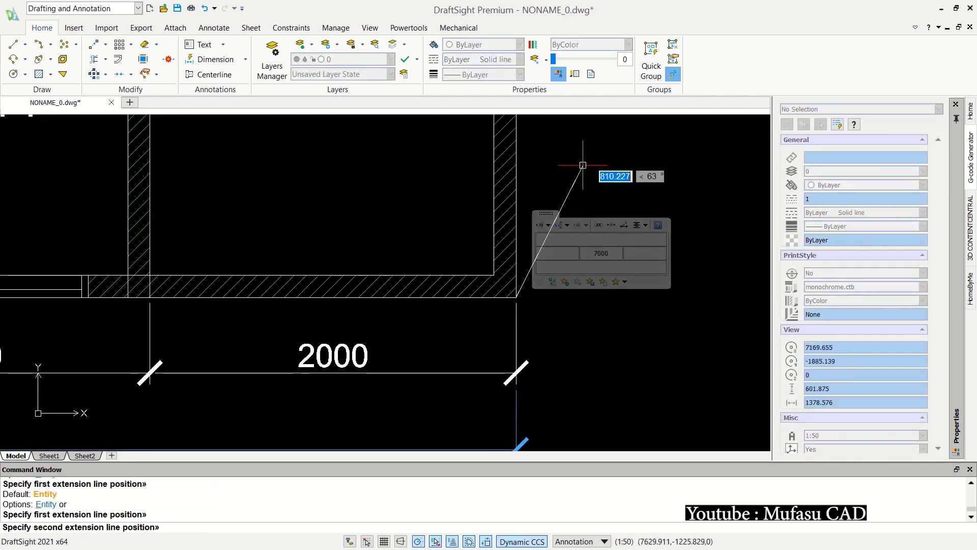
middle_click_drag(580, 164, 505, 253)
scroll(506, 253, "down", 2)
scroll(478, 299, "up", 3)
left_click(428, 273)
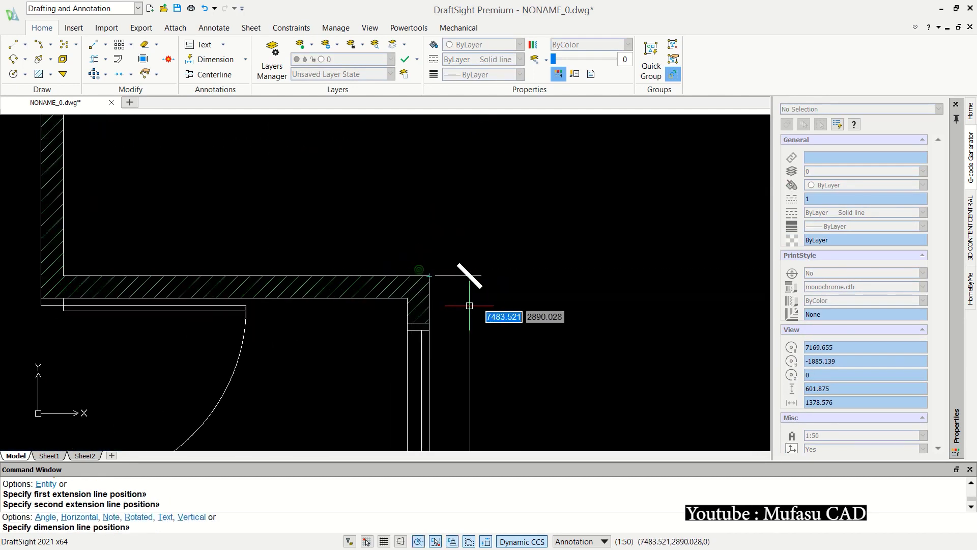
scroll(464, 225, "down", 3)
left_click(465, 224)
Add the right-side 2000 and 7000 overall vertical dimensions
key("Return")
scroll(502, 201, "up", 2)
left_click(428, 303)
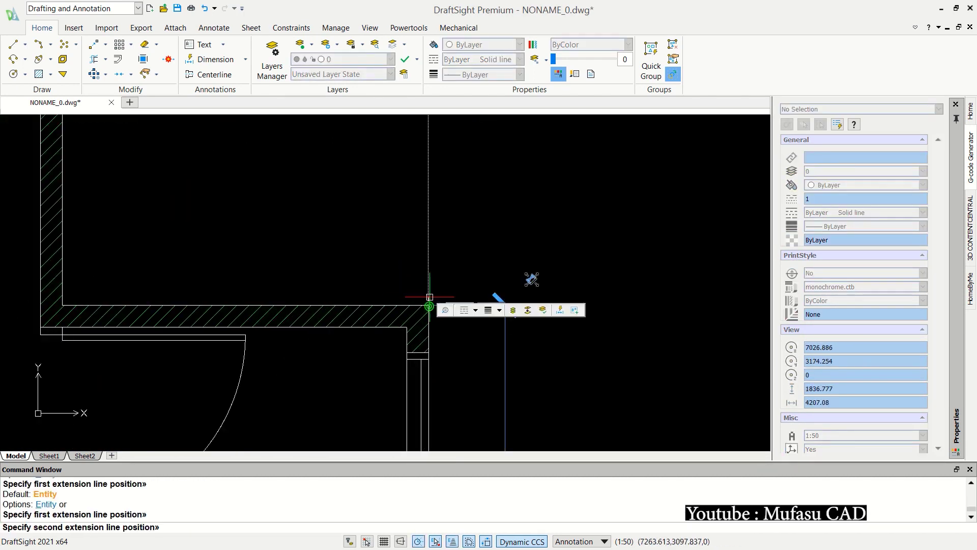
scroll(405, 222, "up", 1)
left_click(439, 205)
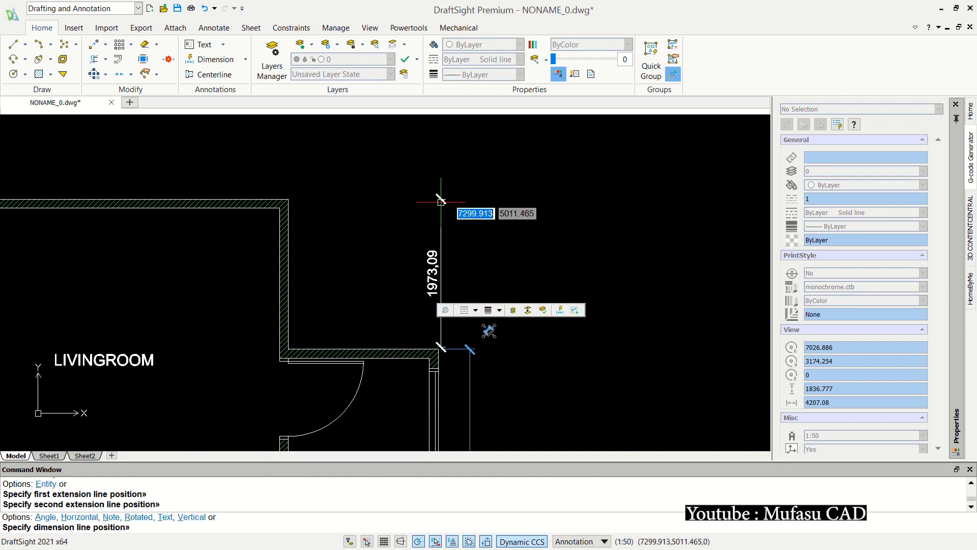
key("Escape")
key("Return")
left_click(436, 345)
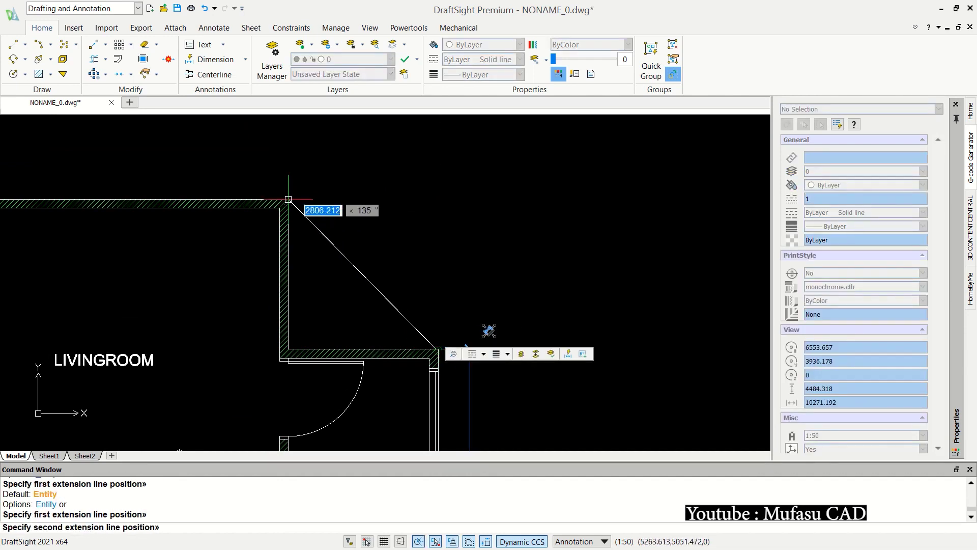
left_click(435, 200)
scroll(491, 332, "down", 1)
left_click(443, 283)
key("Return")
scroll(443, 171, "up", 2)
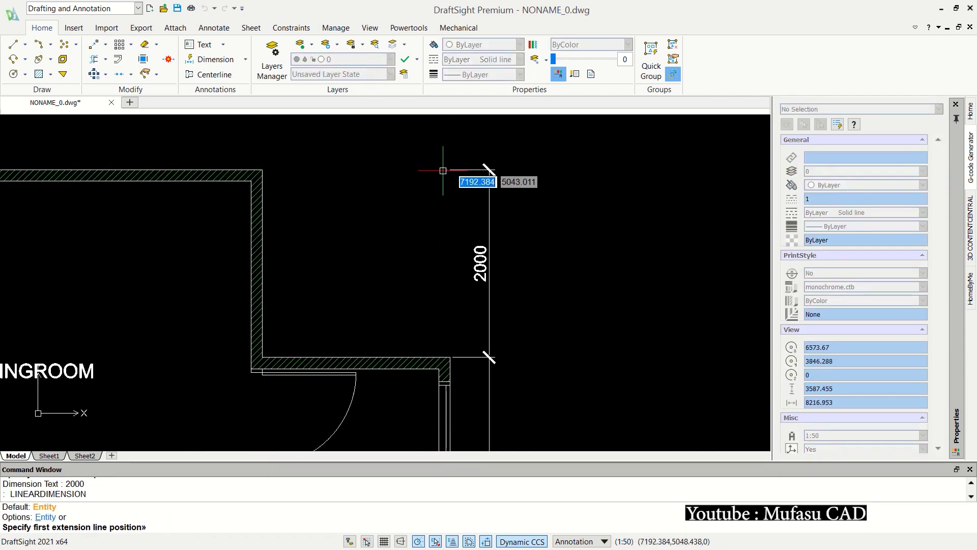
left_click(443, 170)
scroll(497, 244, "down", 2)
scroll(426, 312, "up", 2)
left_click(424, 314)
scroll(473, 337, "down", 2)
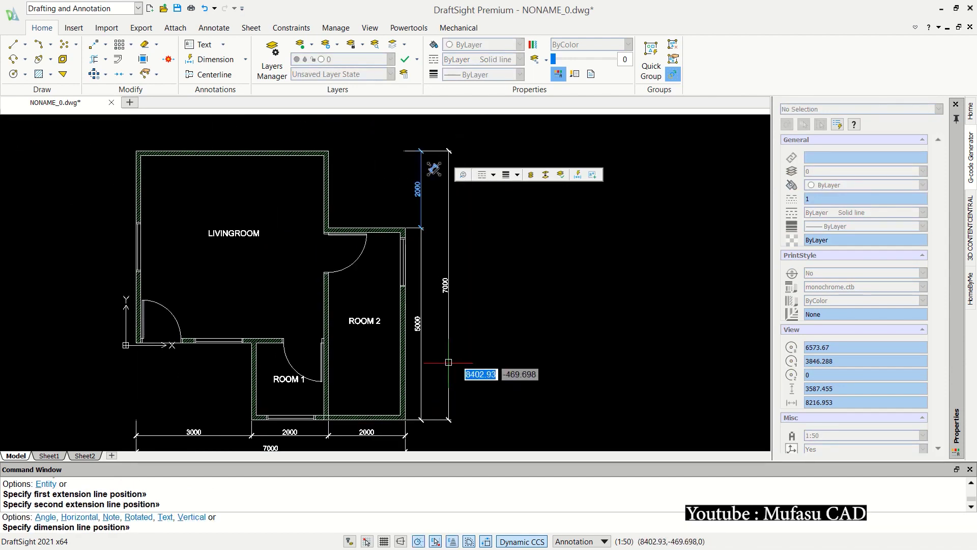
left_click(440, 341)
scroll(447, 291, "up", 2)
Place a 2000 dimension along the top wall
key("Return")
left_click(349, 349)
scroll(484, 280, "down", 2)
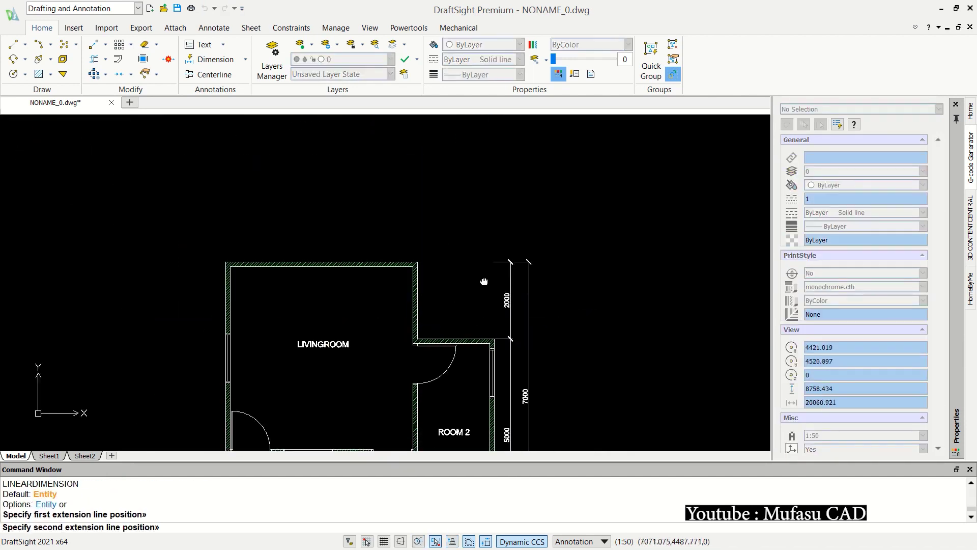
scroll(487, 334, "up", 2)
scroll(486, 334, "up", 2)
left_click(481, 331)
scroll(535, 242, "down", 1)
scroll(535, 243, "down", 1)
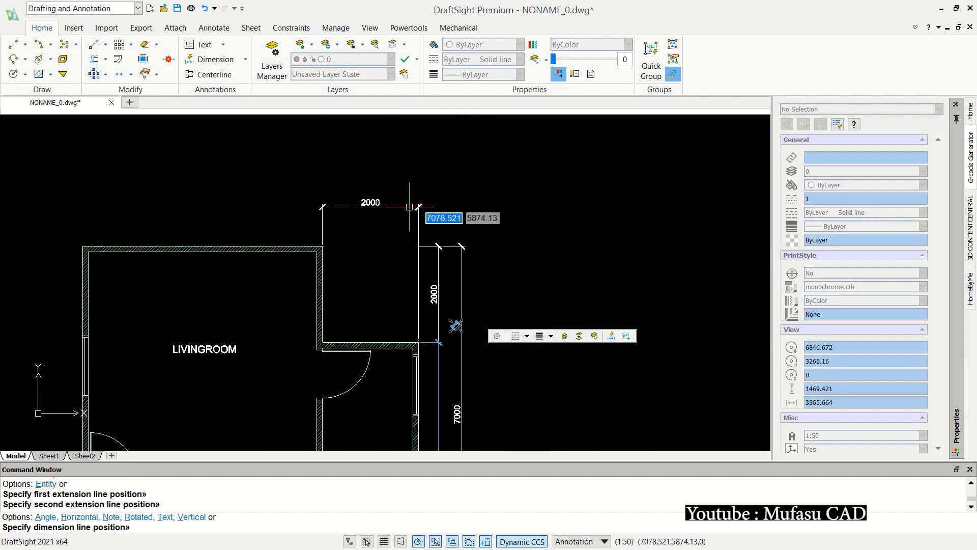
left_click(392, 232)
Select the corner and top 2000 dimensions, then cancel the accidental grip stretches
key("ctrl+y")
left_click(507, 204)
left_click(430, 267)
scroll(428, 217, "up", 5)
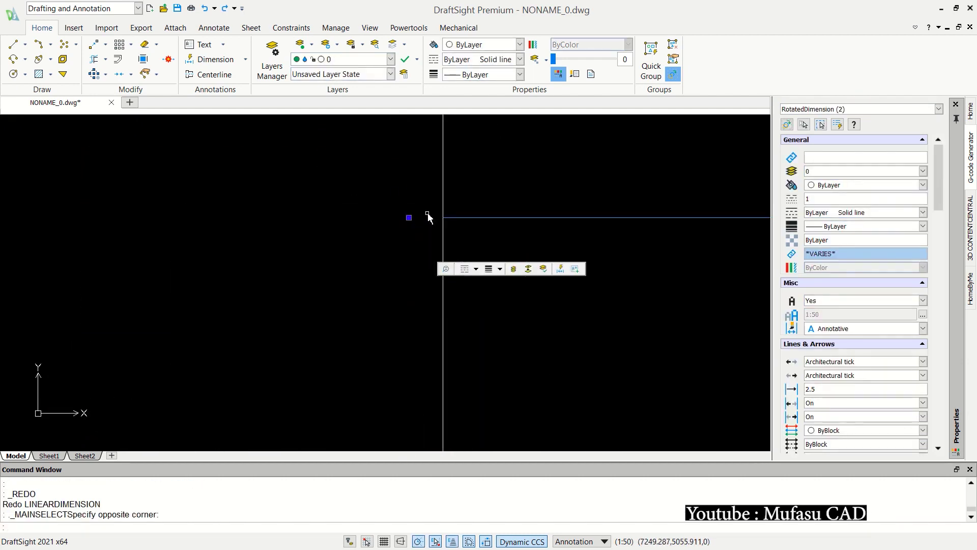
left_click(41, 265)
scroll(485, 327, "down", 3)
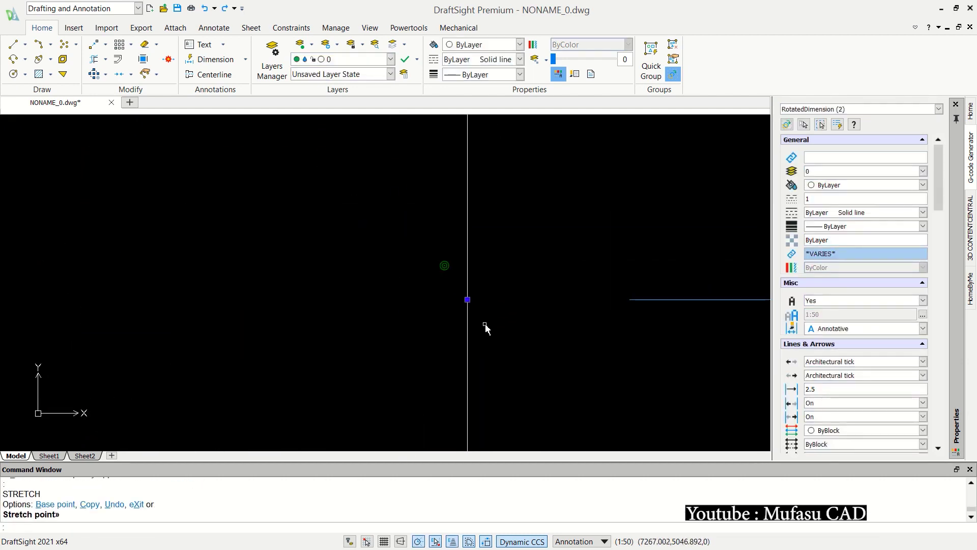
scroll(530, 316, "down", 3)
key("Escape")
left_click(485, 257)
left_click(430, 307)
left_click(468, 442)
scroll(467, 442, "up", 3)
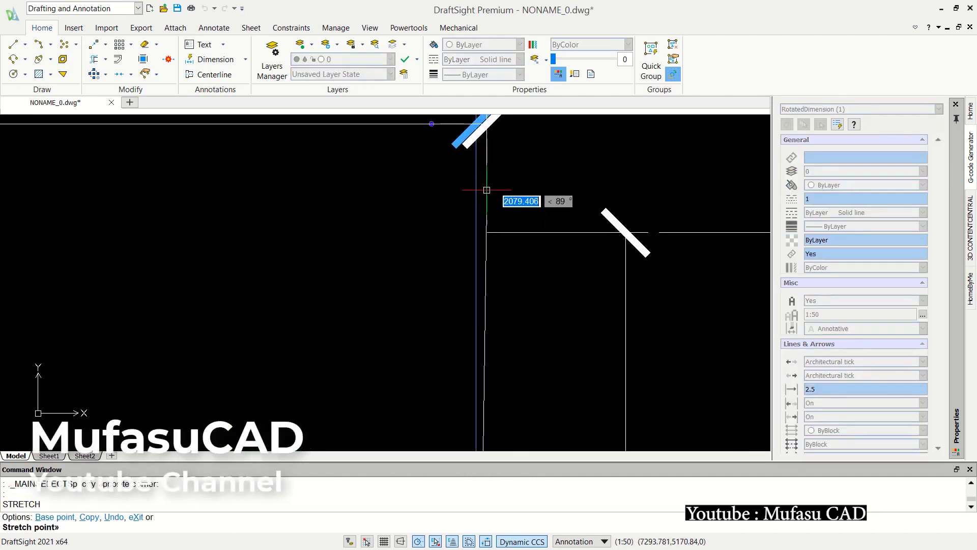
scroll(453, 299, "up", 2)
scroll(421, 338, "down", 3)
scroll(433, 321, "down", 3)
key("Escape")
middle_click_drag(433, 321, 504, 268)
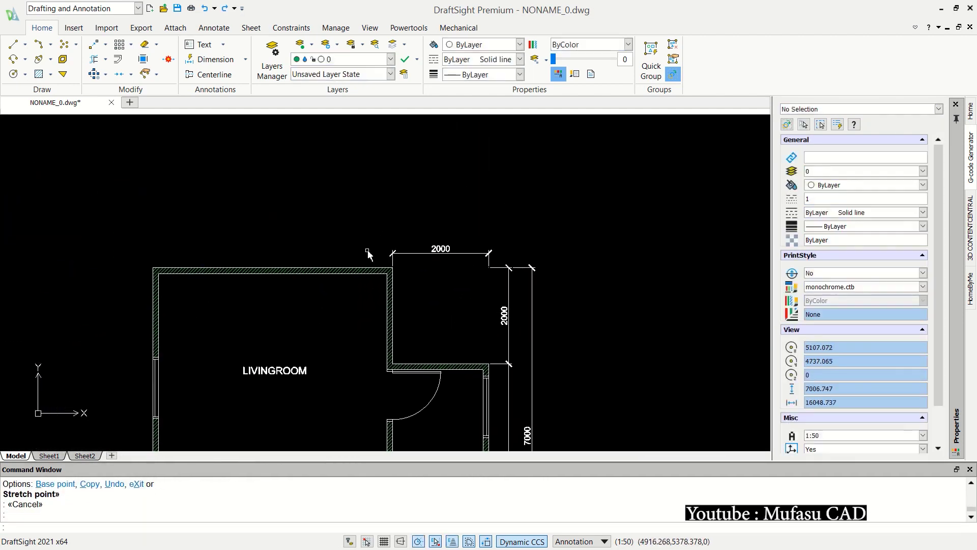
scroll(345, 246, "up", 2)
type("DIMLIN")
Dimension the top wall with 5000 and a 7000 overall dimension
key("Return")
scroll(439, 286, "up", 3)
left_click(439, 286)
scroll(439, 287, "down", 2)
scroll(245, 299, "up", 2)
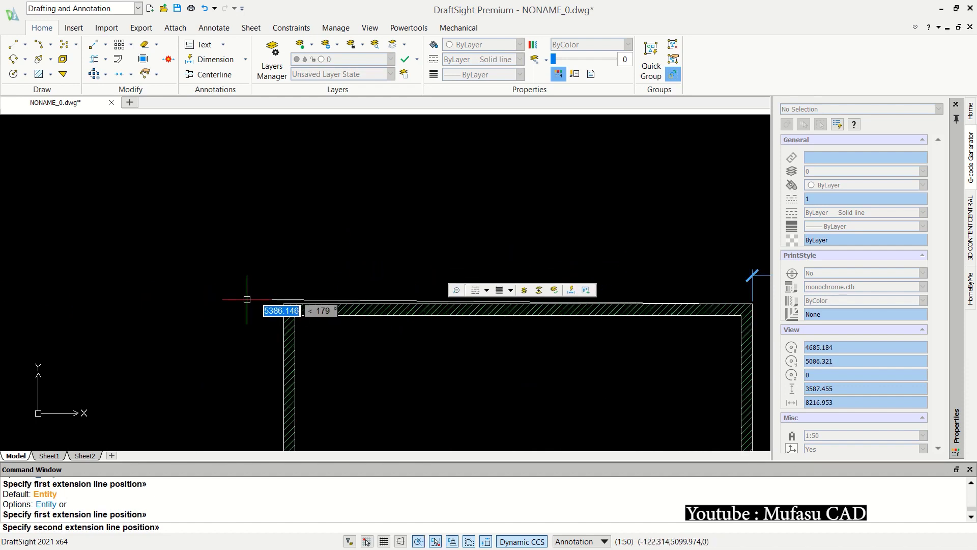
left_click(283, 304)
scroll(283, 303, "down", 2)
scroll(611, 261, "up", 2)
left_click(475, 345)
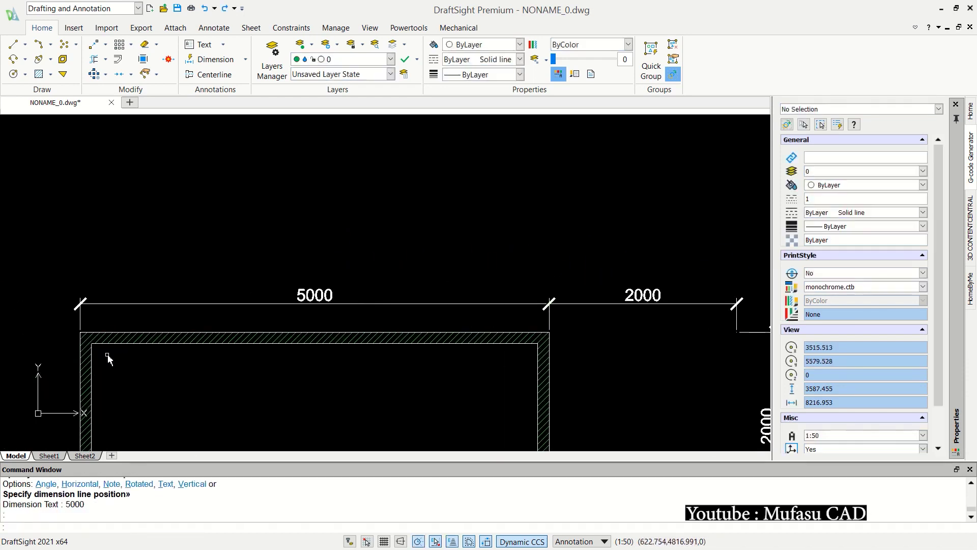
key("Return")
left_click(85, 339)
scroll(86, 338, "down", 2)
scroll(567, 336, "up", 2)
left_click(568, 328)
left_click(483, 262)
scroll(483, 261, "down", 2)
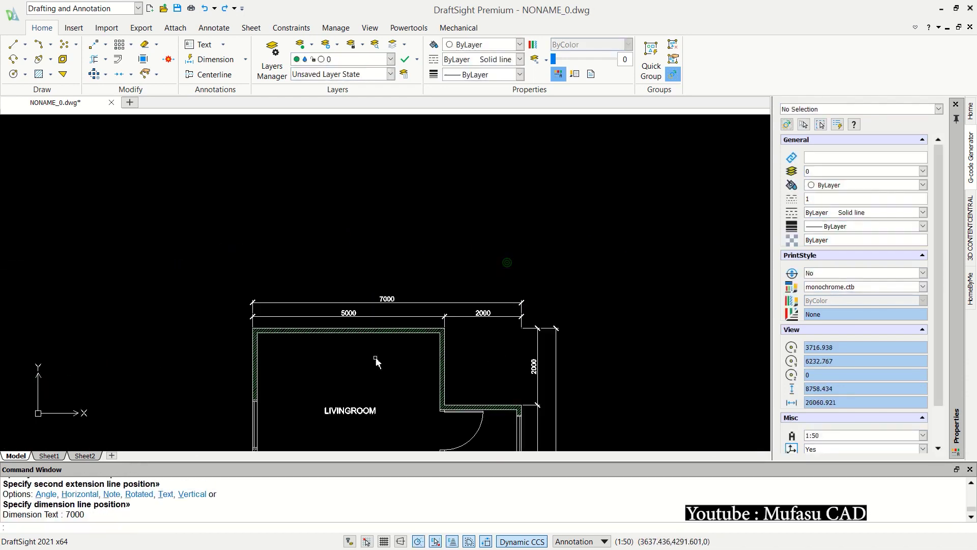
Cancel a stray dimension at the plan corner and undo then redo the last change
key("Return")
scroll(437, 262, "up", 2)
left_click(432, 260)
scroll(424, 264, "up", 2)
scroll(424, 262, "up", 2)
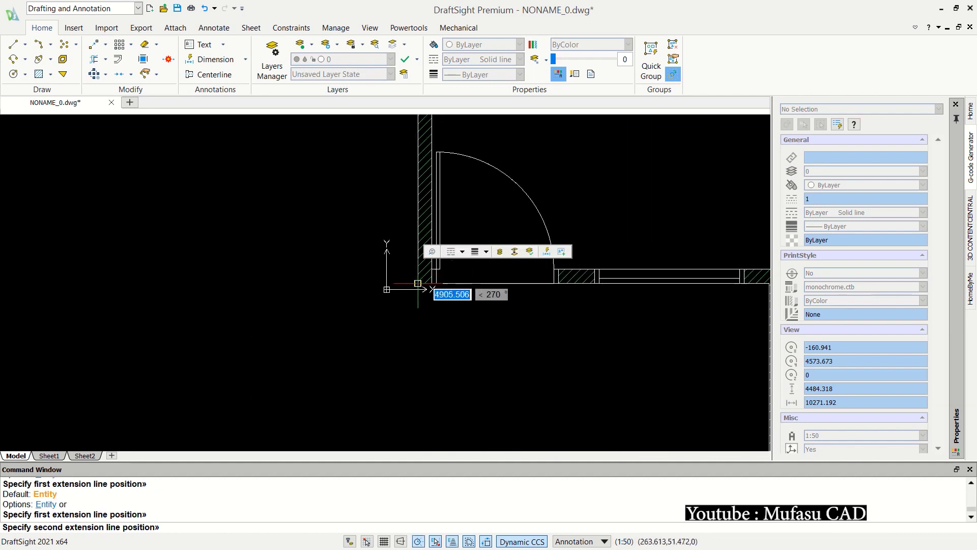
left_click(415, 284)
scroll(415, 283, "down", 2)
key("Escape")
key("ctrl+z")
key("ctrl+y")
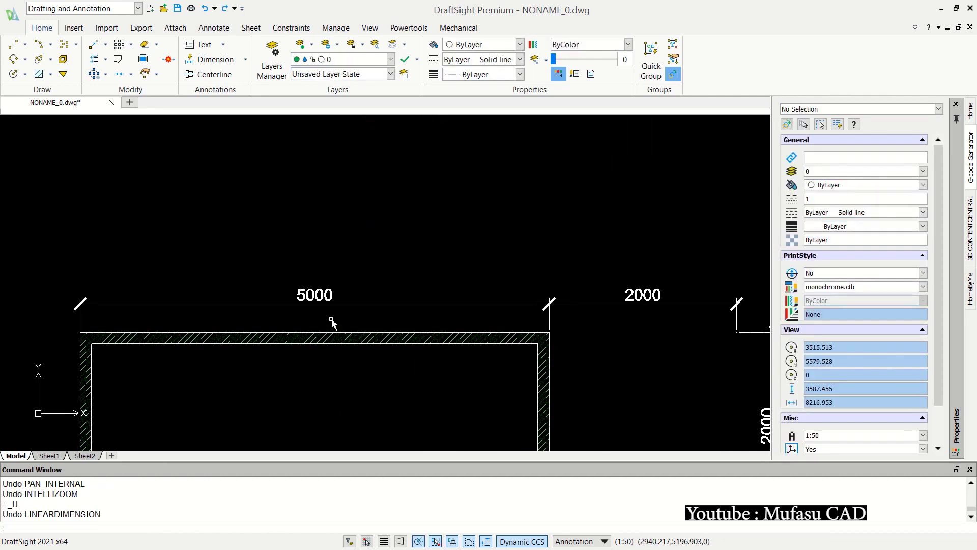
scroll(317, 359, "down", 2)
Dimension the left side with 5000 and 2000 vertical dimensions
right_click(327, 323)
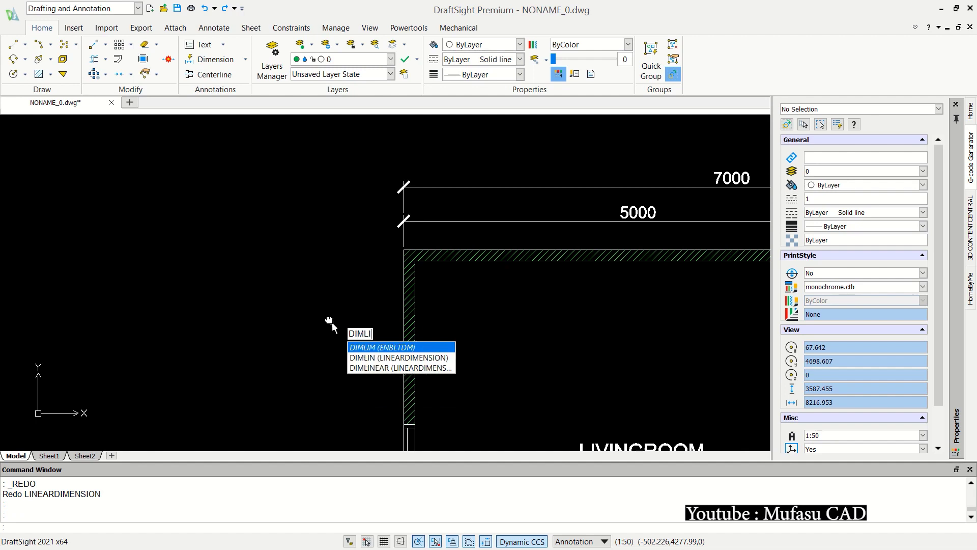
left_click(383, 345)
scroll(427, 260, "up", 2)
scroll(367, 237, "up", 2)
left_click(348, 230)
scroll(356, 308, "down", 2)
left_click(371, 339)
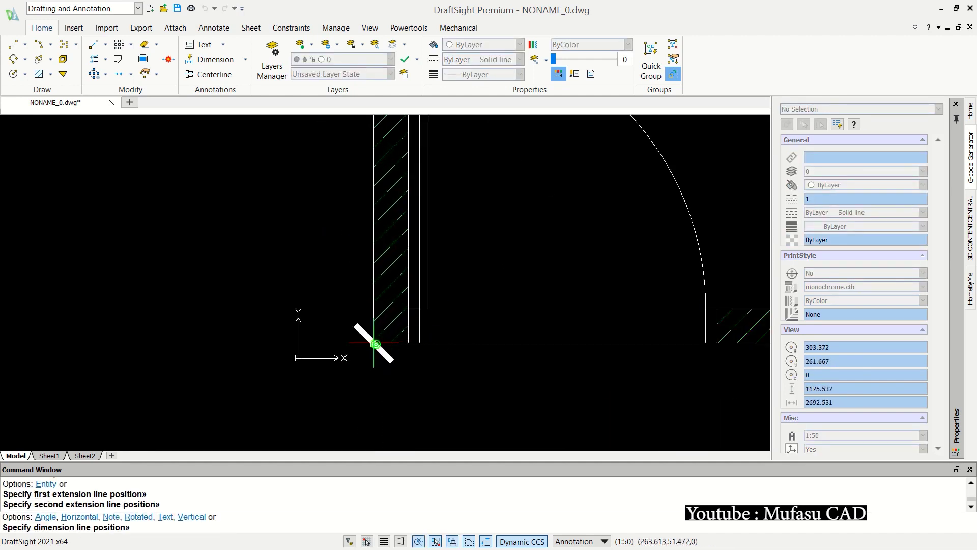
scroll(371, 338, "down", 2)
left_click(351, 339)
middle_click_drag(351, 339, 420, 339)
scroll(421, 339, "up", 2)
key("Return")
left_click(397, 273)
scroll(421, 309, "down", 2)
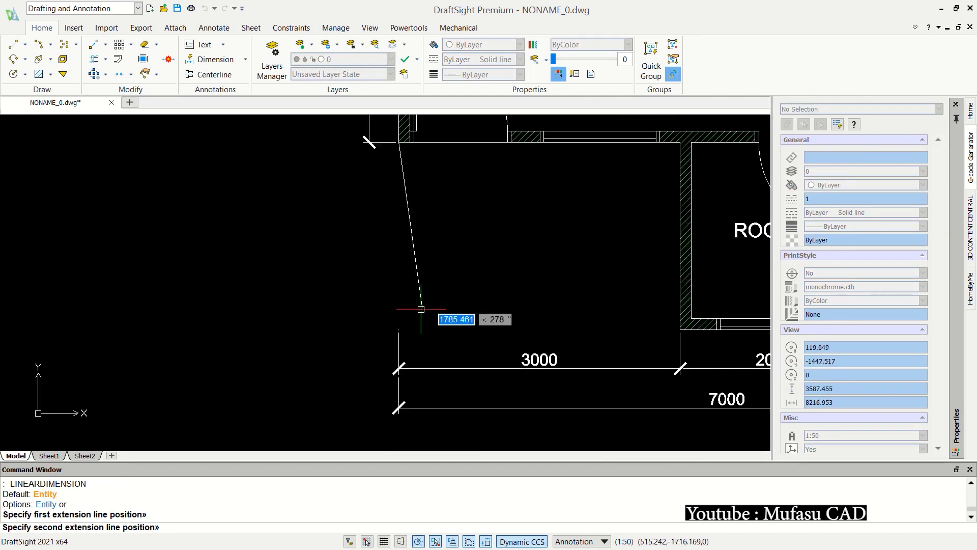
left_click(399, 329)
left_click(354, 324)
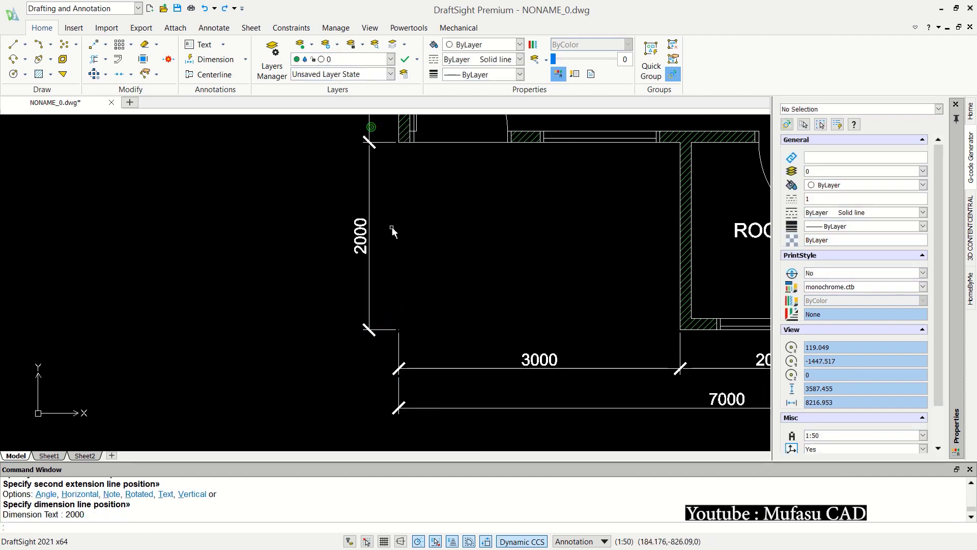
Add the 7000 overall left dimension and select the PROPERTY BOUNDARY 14.32m label
key("Return")
scroll(395, 341, "up", 2)
scroll(395, 341, "down", 3)
scroll(451, 190, "up", 4)
left_click(451, 190)
scroll(452, 190, "down", 4)
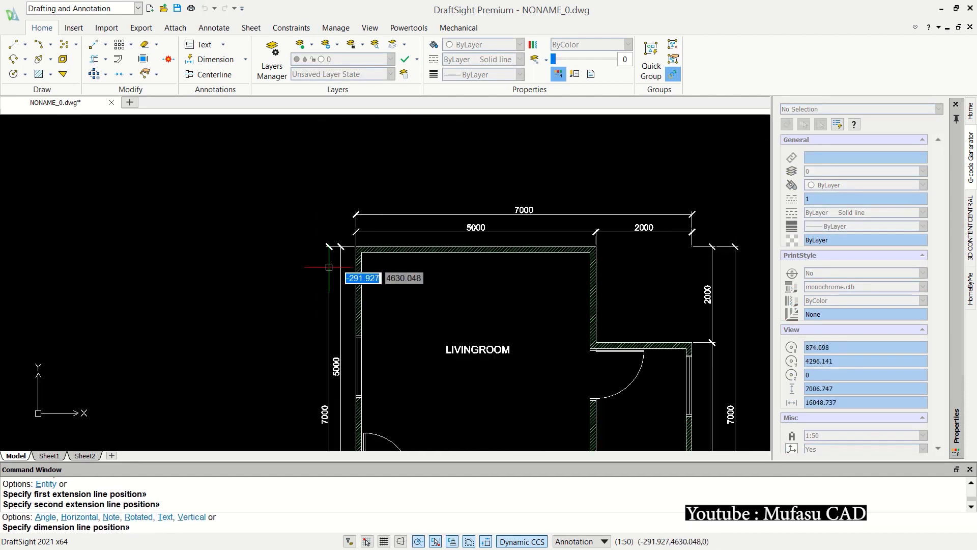
left_click(332, 219)
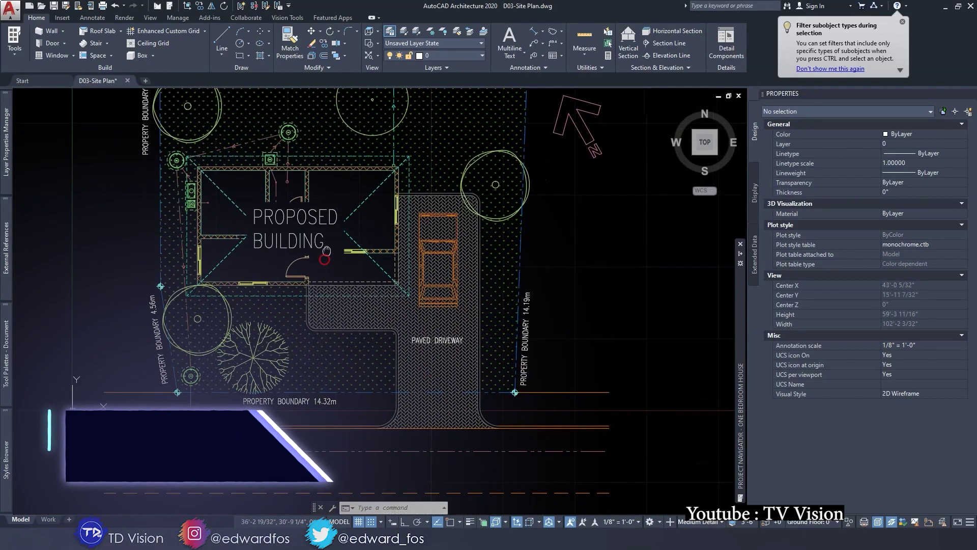
middle_click_drag(286, 415, 306, 283)
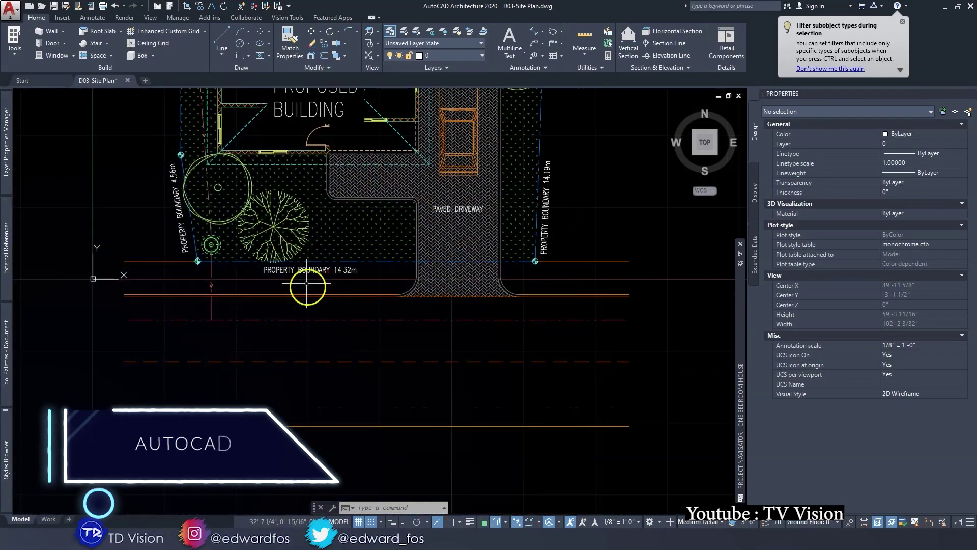
Copy the street label below the road to create TO SPURTREE HILL and FROM MANDEVILLE labels
left_click(305, 271)
left_click(311, 44)
left_click(301, 270)
left_click(345, 353)
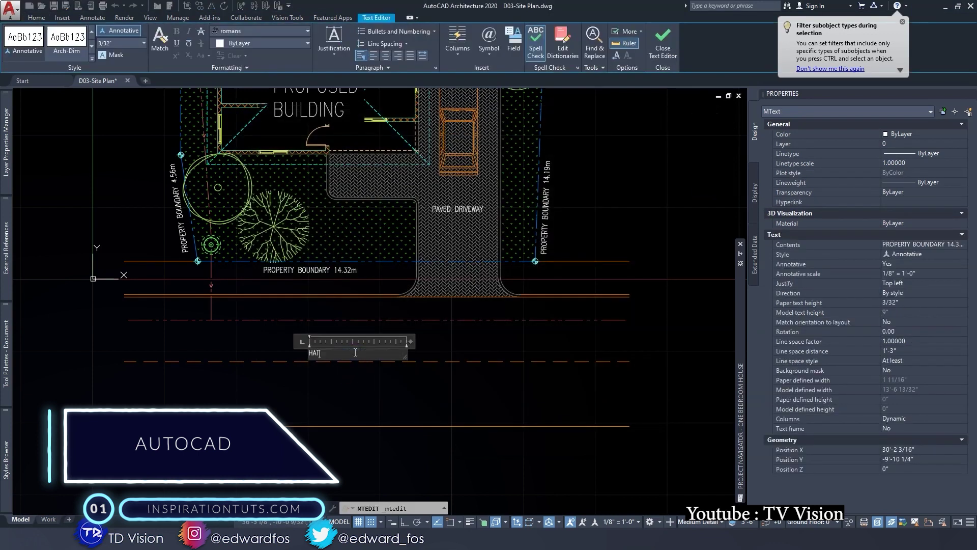
scroll(301, 356, "up", 5)
key("ctrl+a")
left_click(260, 42)
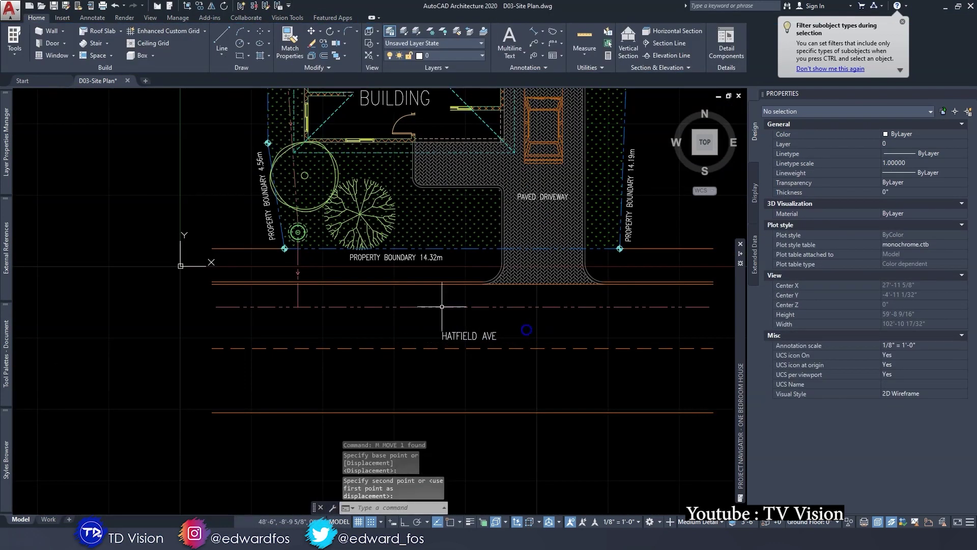
left_click(326, 45)
left_click(280, 348)
scroll(280, 349, "up", 3)
double_click(247, 351)
type("TO SPURTREE HILL")
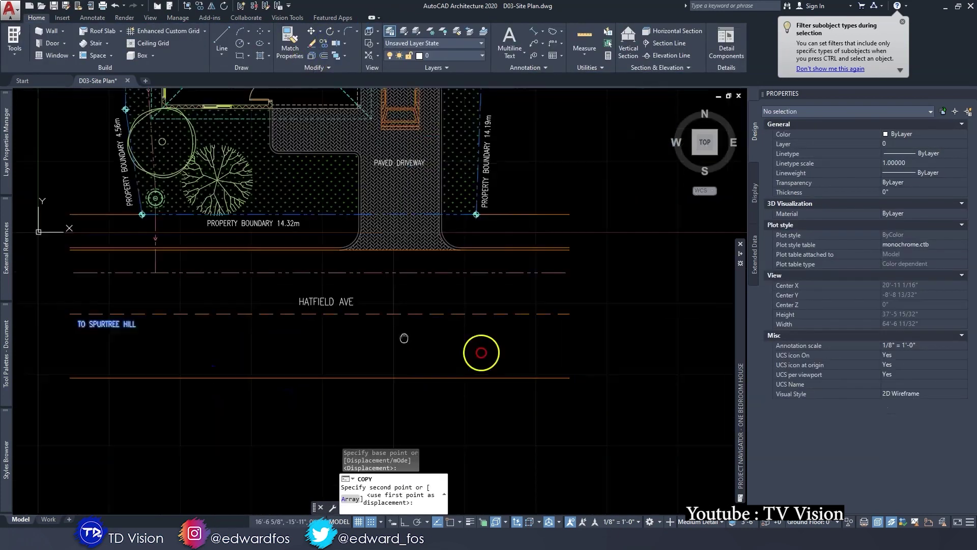
type("E")
scroll(481, 294, "down", 5)
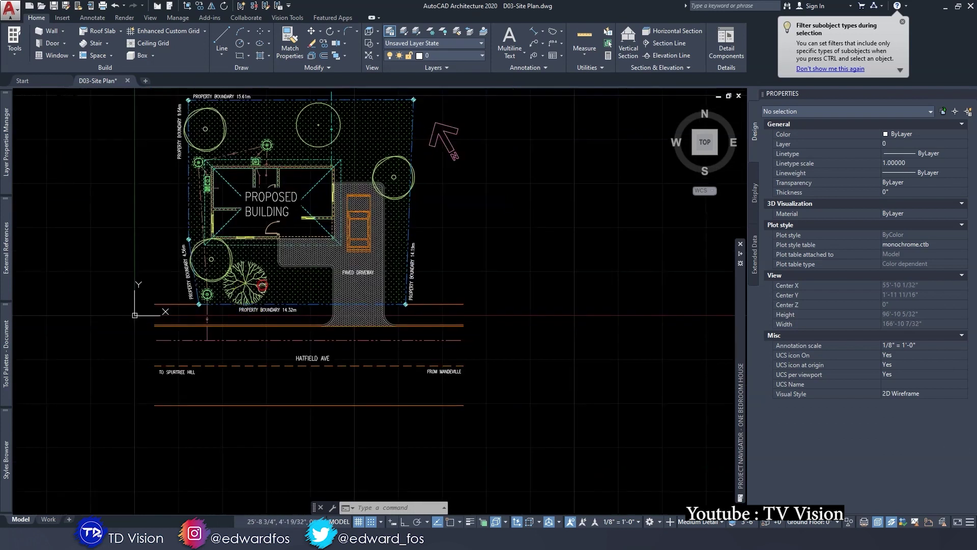
Copy the HATFIELD AVE label above the site and change it to DUNN'S RIVER
left_click(322, 395)
left_click(325, 53)
left_click(255, 120)
scroll(359, 277, "up", 3)
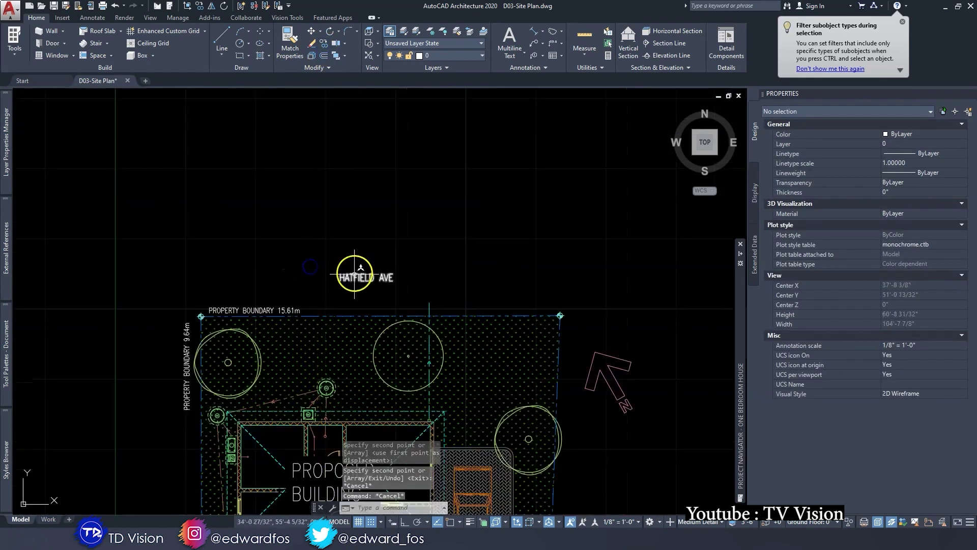
double_click(380, 280)
type("DUNN'S RIVE")
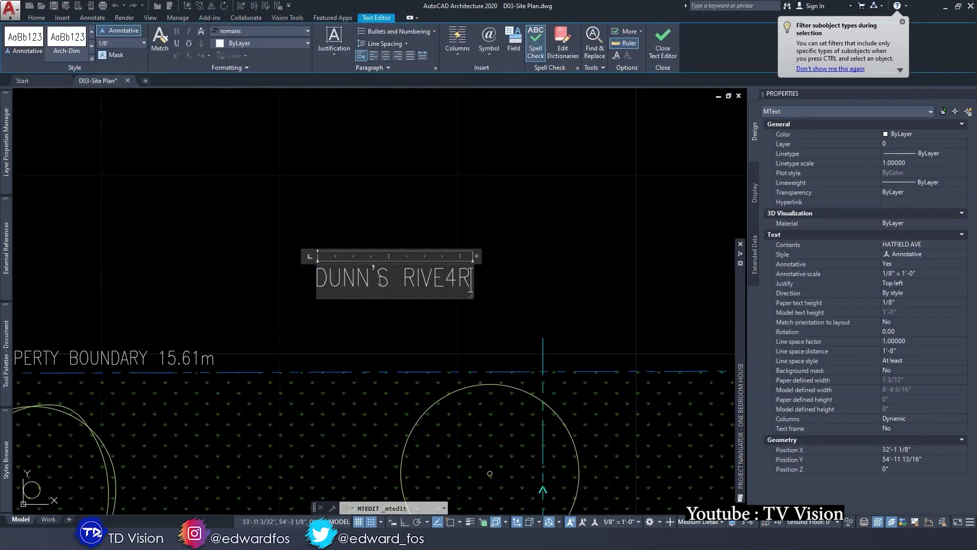
type("R")
left_click(419, 232)
scroll(419, 232, "down", 3)
Add a RETAINING AT BACK OF PROPERTY leader note on the top boundary
left_click(533, 37)
left_click(364, 309)
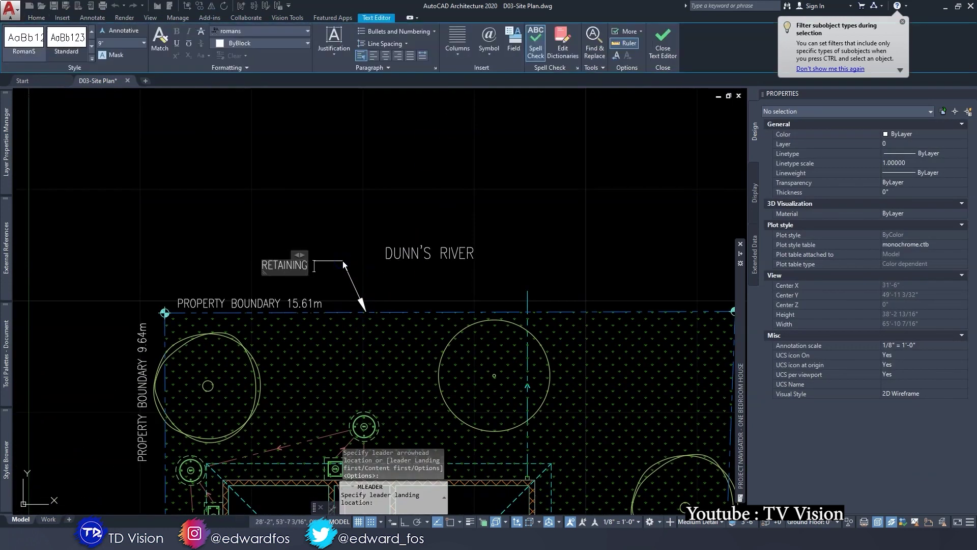
left_click(342, 260)
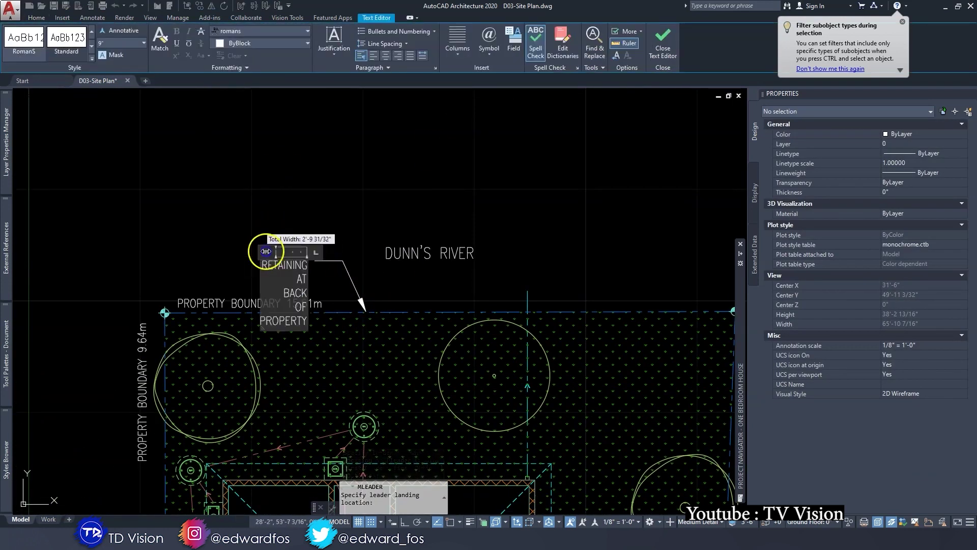
left_click(354, 115)
scroll(316, 255, "up", 2)
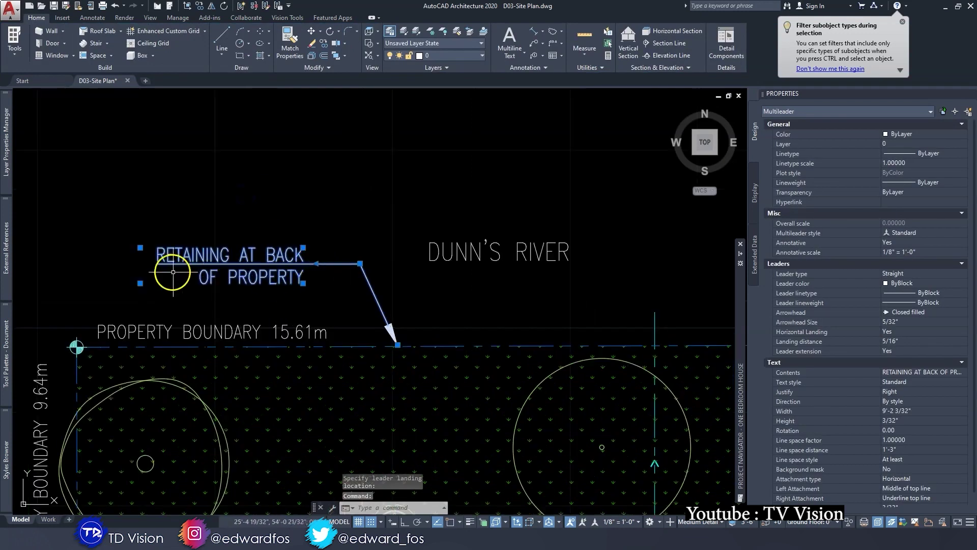
Change the Standard multileader style's right-side text attachment
left_click(544, 68)
left_click(507, 130)
left_click(573, 276)
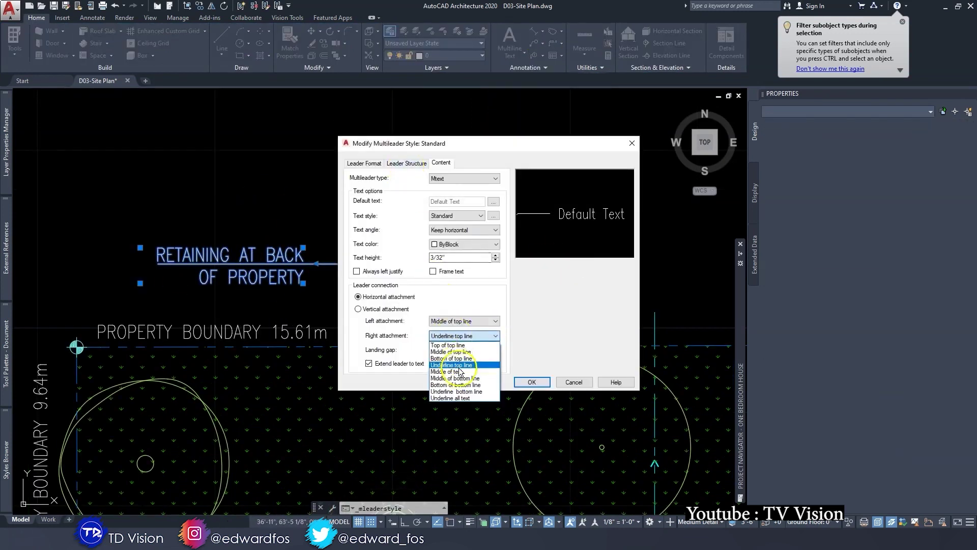
left_click(454, 365)
left_click(532, 382)
left_click(541, 331)
scroll(367, 262, "down", 3)
scroll(338, 163, "down", 2)
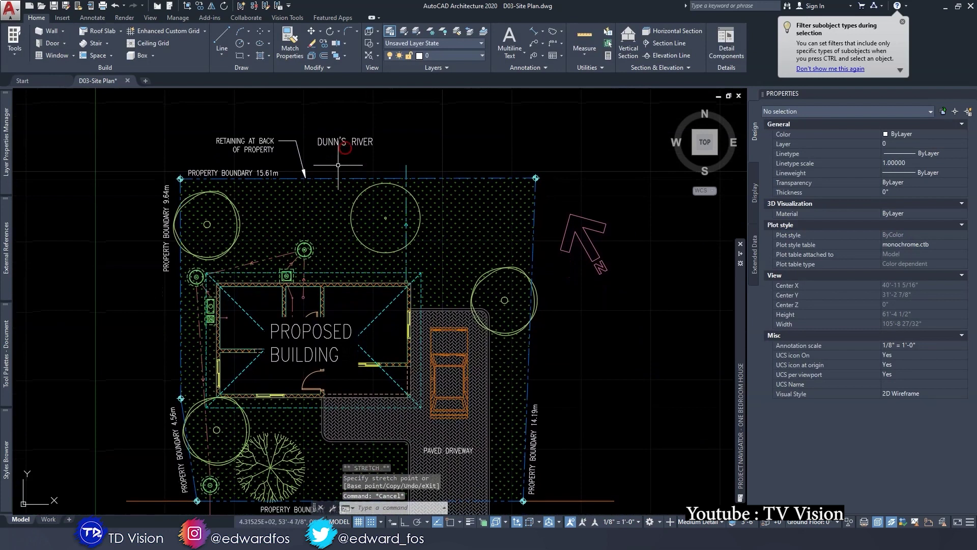
middle_click_drag(338, 162, 300, 252)
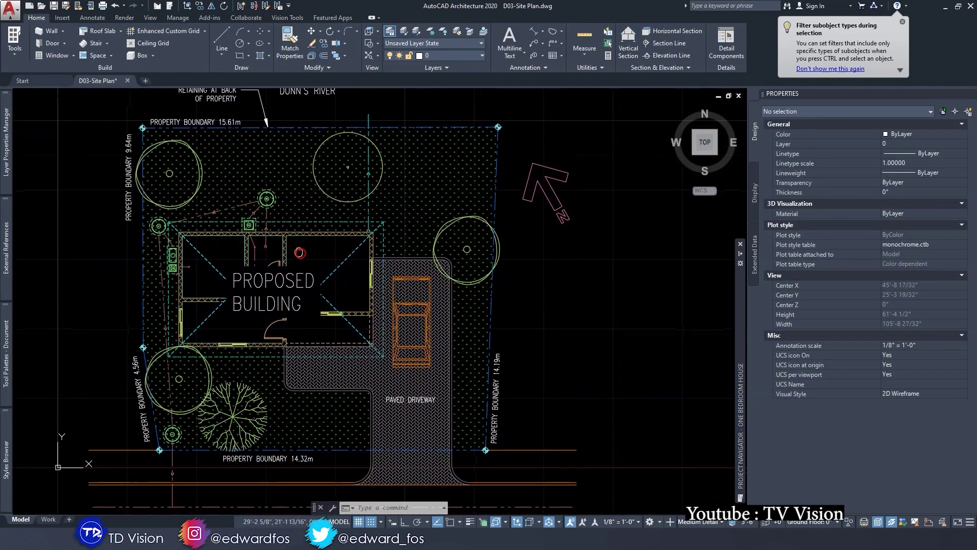
scroll(195, 235, "up", 2)
scroll(252, 198, "down", 3)
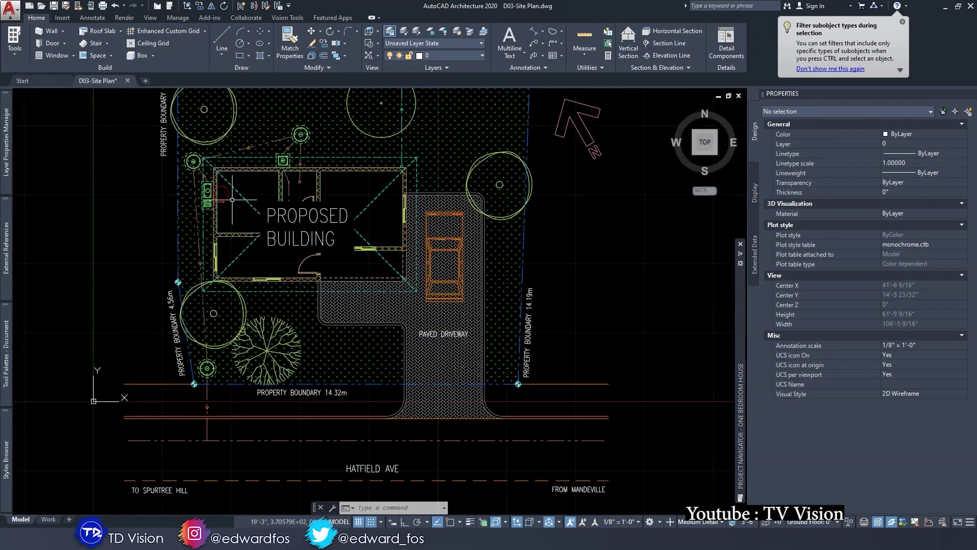
middle_click_drag(237, 269, 206, 310)
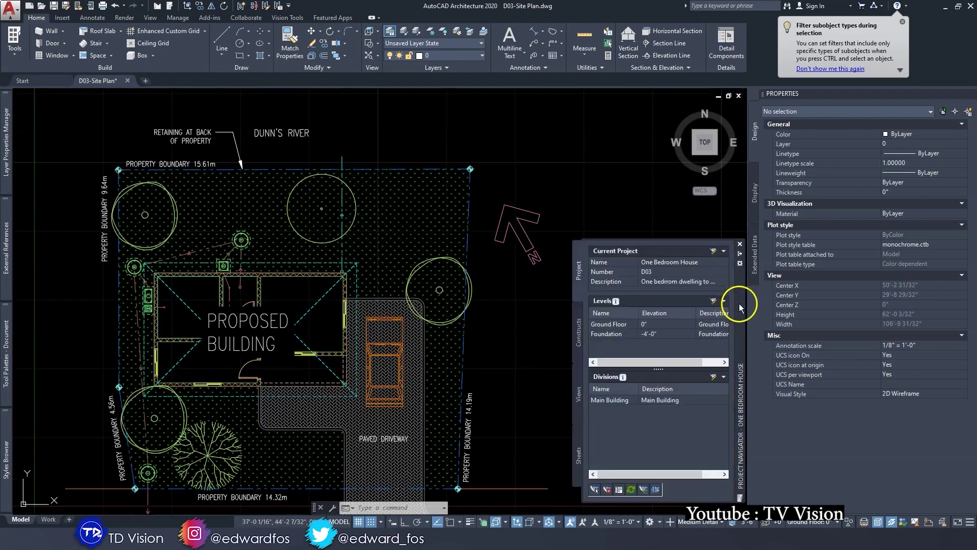
Open Drainage & Electrical, select all similar pipework labels, then return to the site plan
left_click(578, 391)
double_click(643, 290)
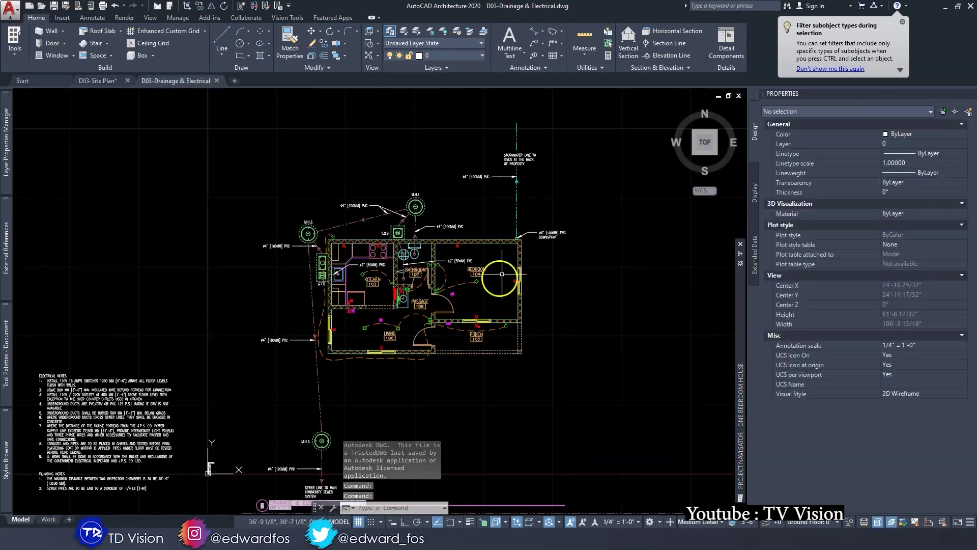
left_click(502, 150)
left_click(492, 176)
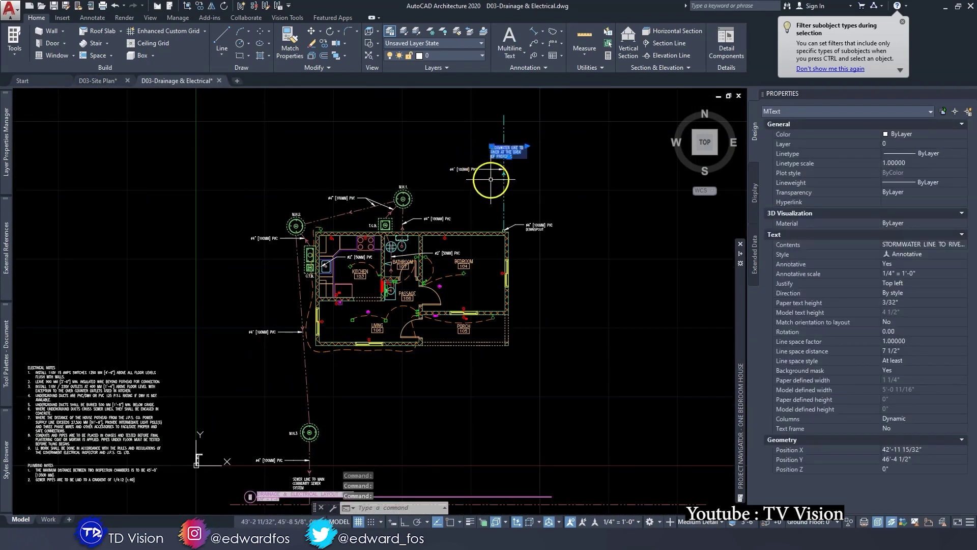
left_click(394, 150)
left_click(416, 270)
scroll(458, 256, "up", 2)
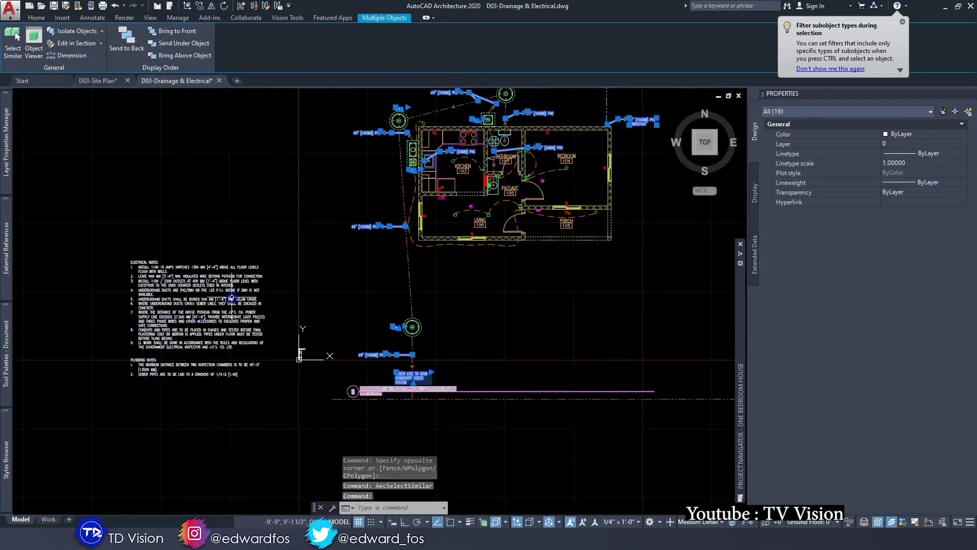
scroll(496, 246, "up", 3)
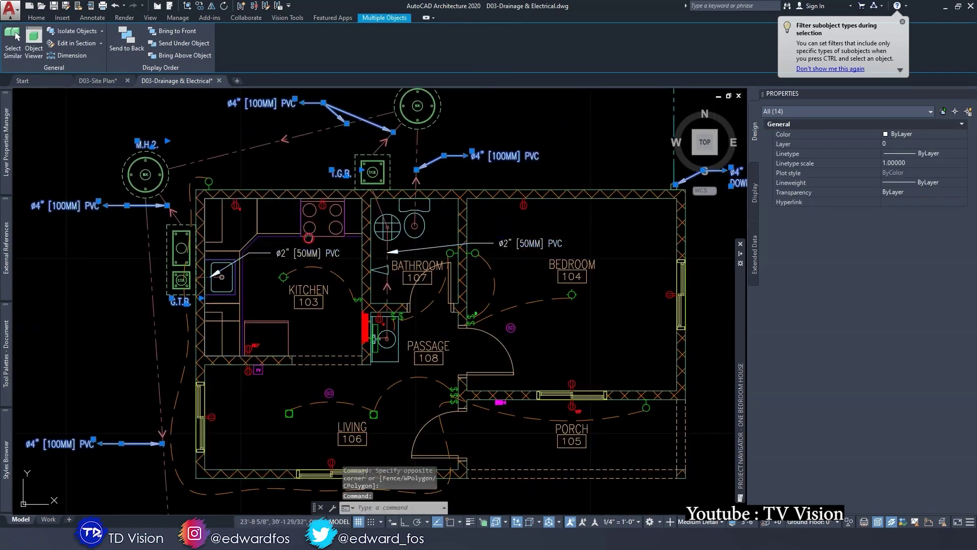
scroll(336, 245, "down", 4)
key("ctrl+Tab")
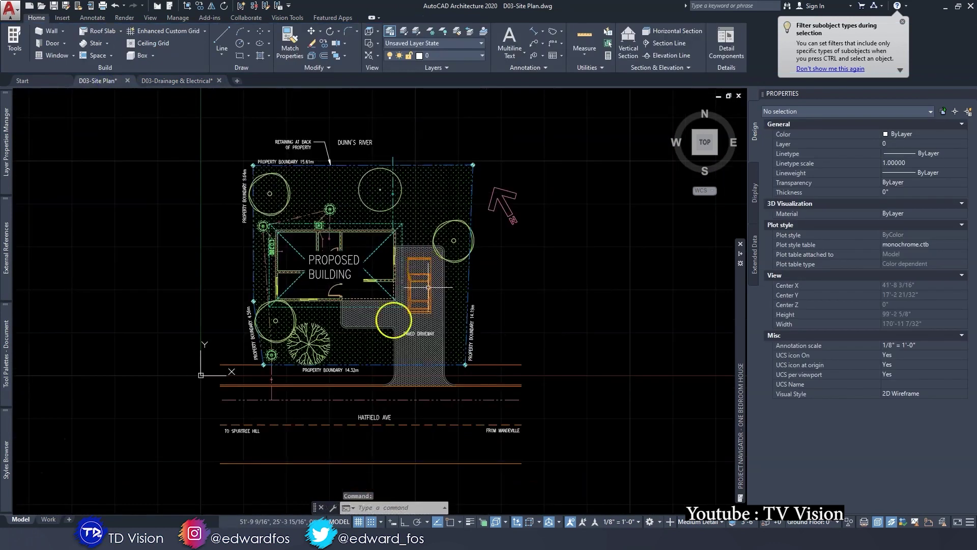
scroll(272, 154, "up", 2)
left_click(252, 168)
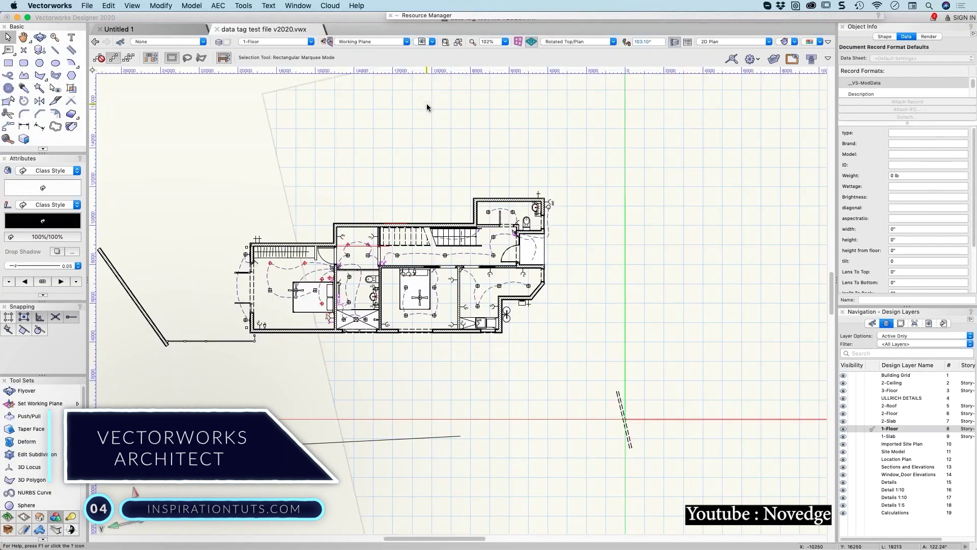
scroll(312, 260, "up", 3)
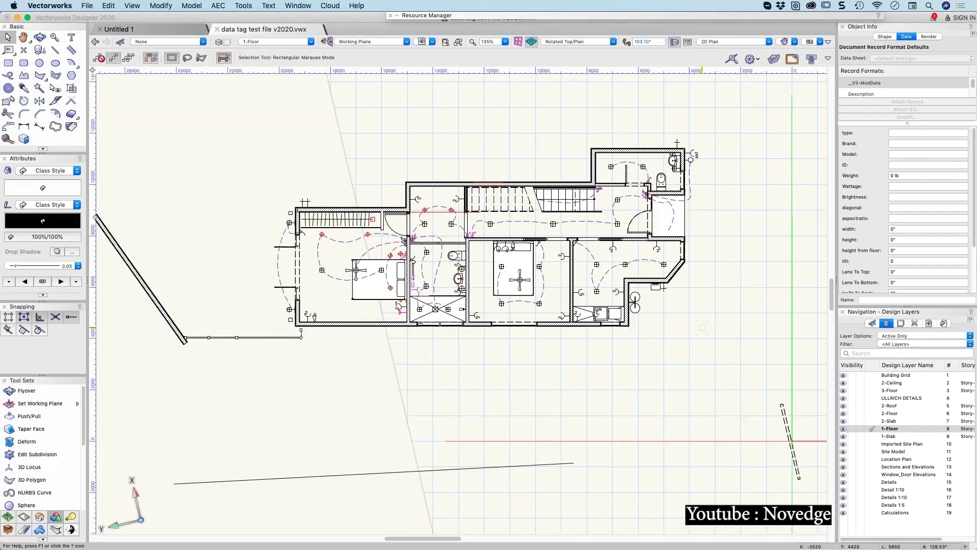
List the drawing classes, make dimensions and framing labels visible, and hide parking
left_click(873, 327)
scroll(852, 441, "down", 2)
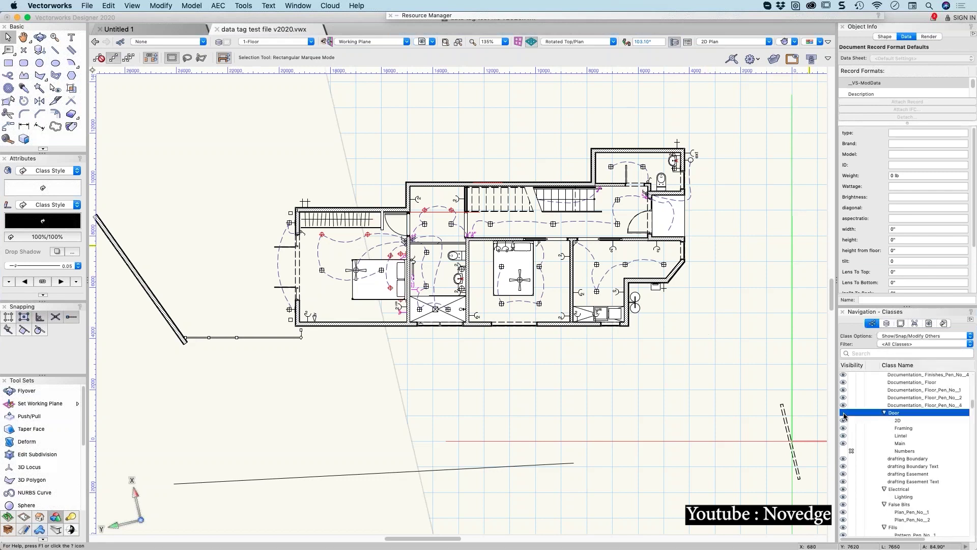
left_click(844, 414)
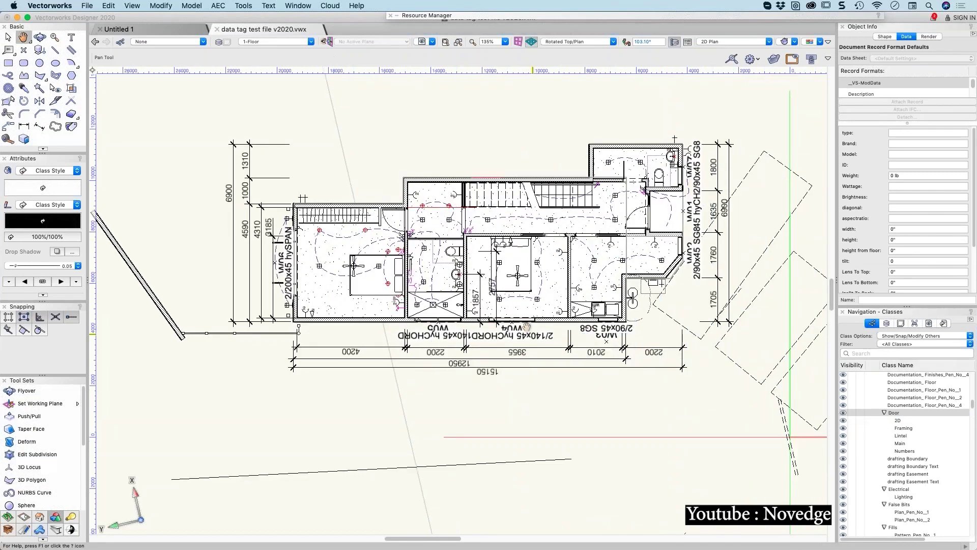
scroll(497, 313, "down", 2)
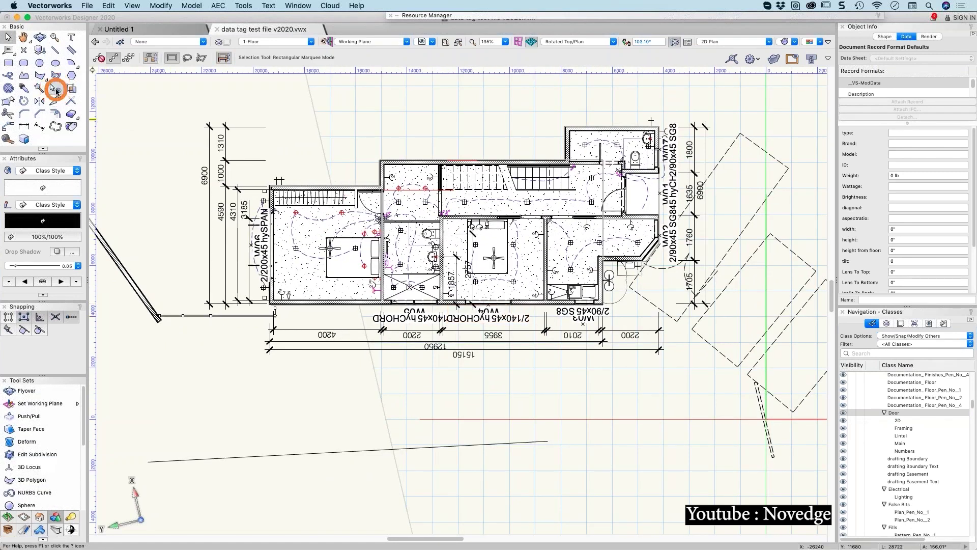
left_click(756, 214)
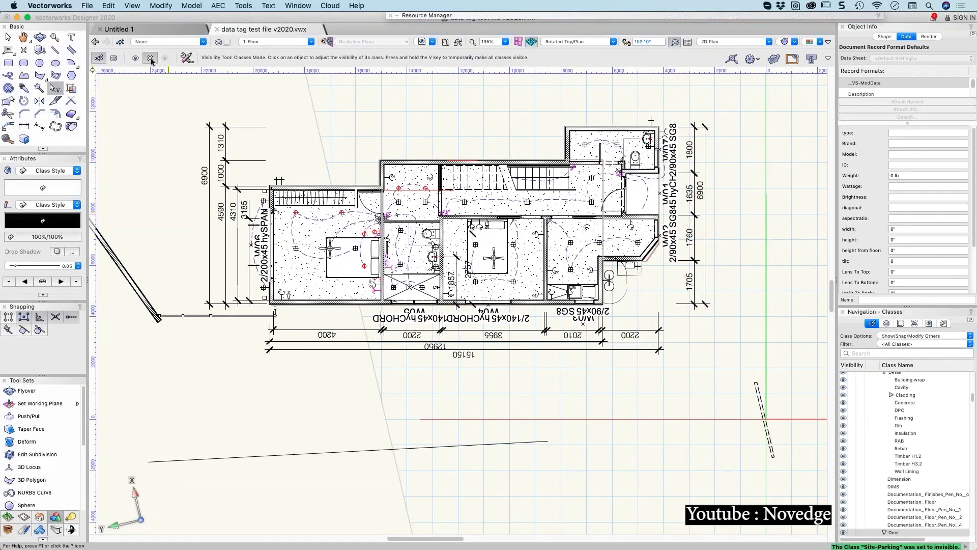
Hide light fixtures, furniture, electrical, hatching, landscape, proposed walls and ceiling classes
left_click(503, 298)
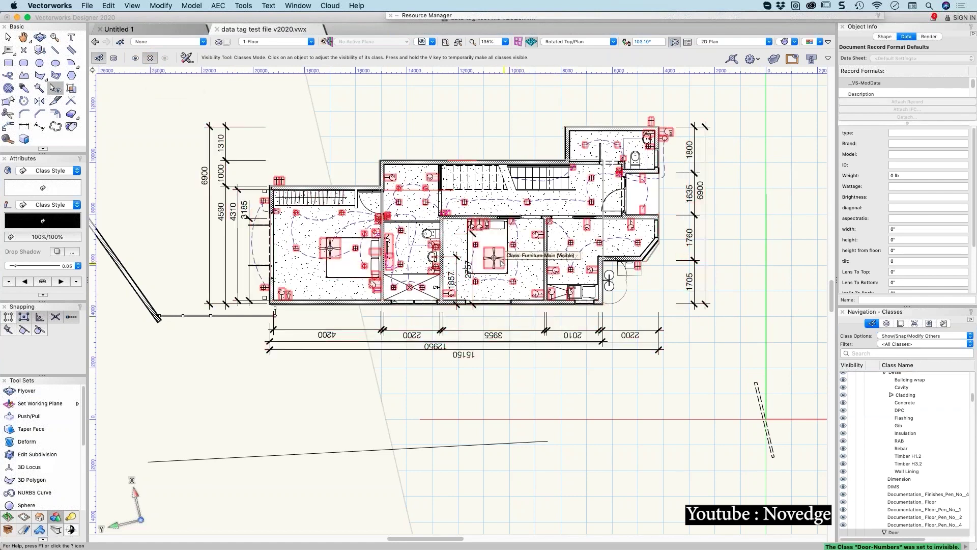
left_click(495, 259)
left_click(520, 259)
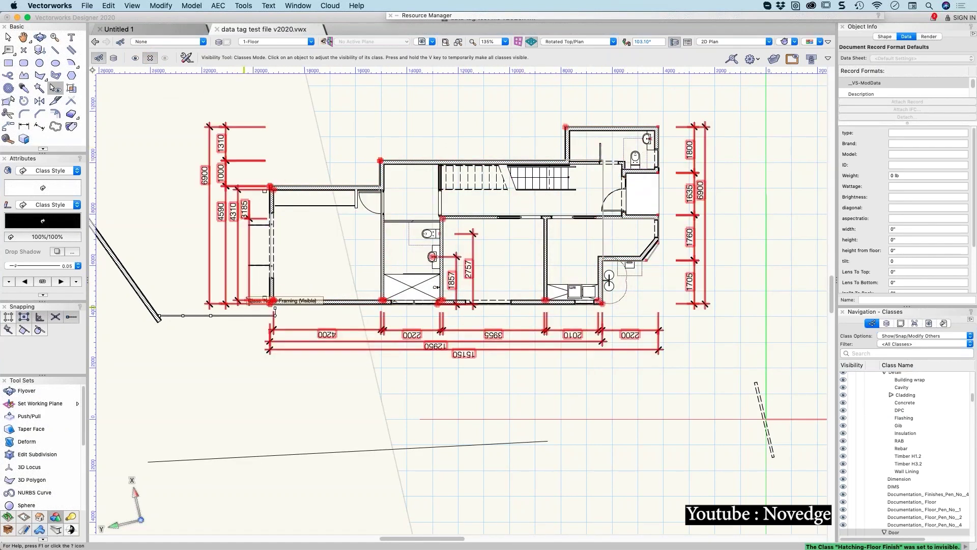
left_click(229, 314)
left_click(329, 455)
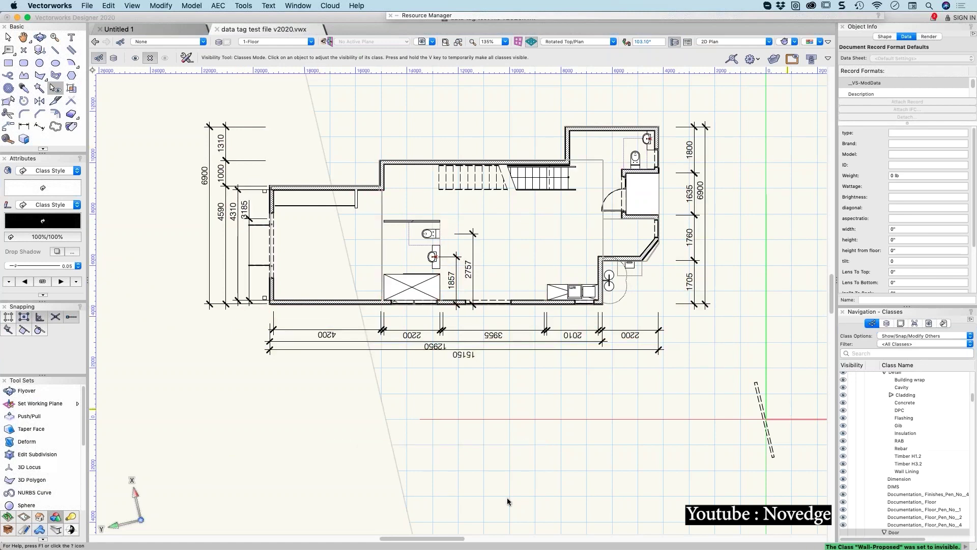
left_click(768, 433)
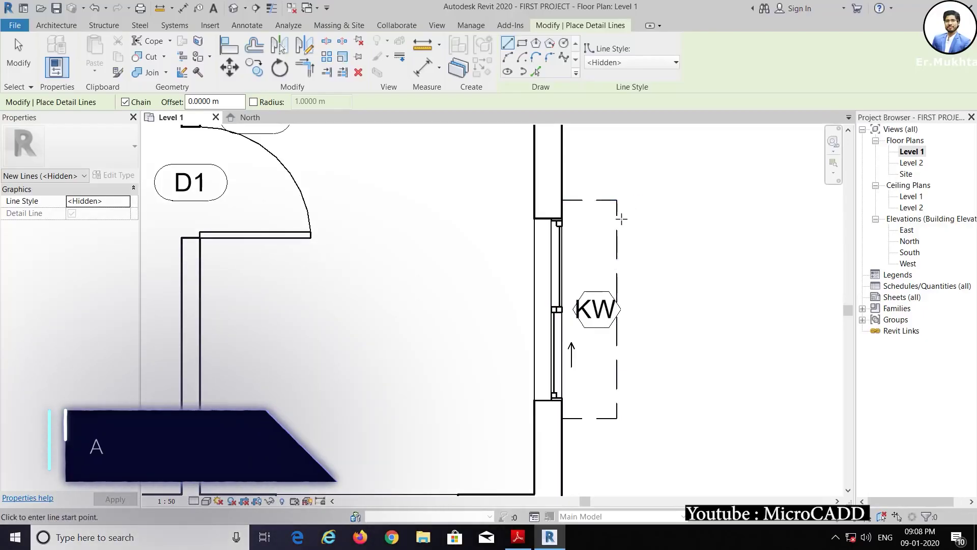
Start a Hidden-style dashed detail line below the wall at a window opening
left_click(522, 353)
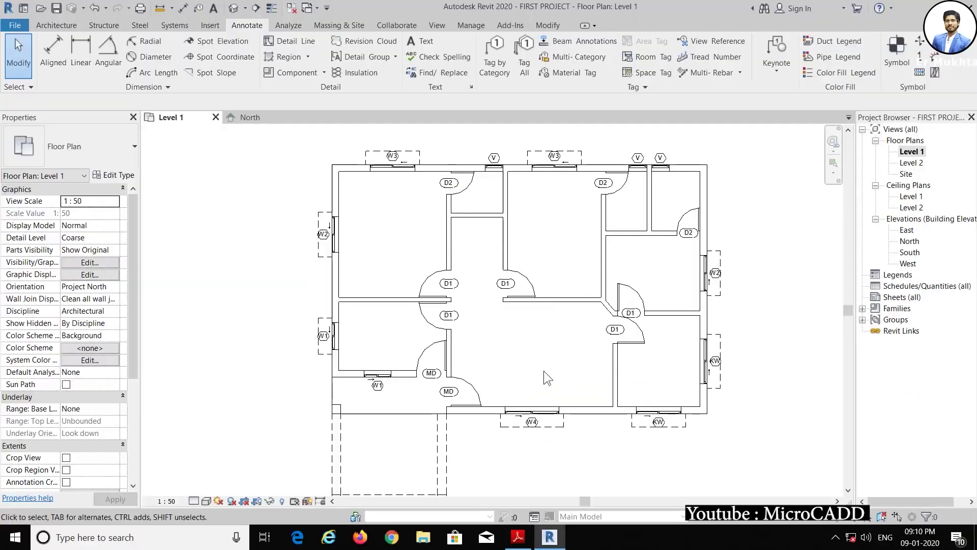
scroll(539, 303, "up", 2)
scroll(523, 222, "down", 2)
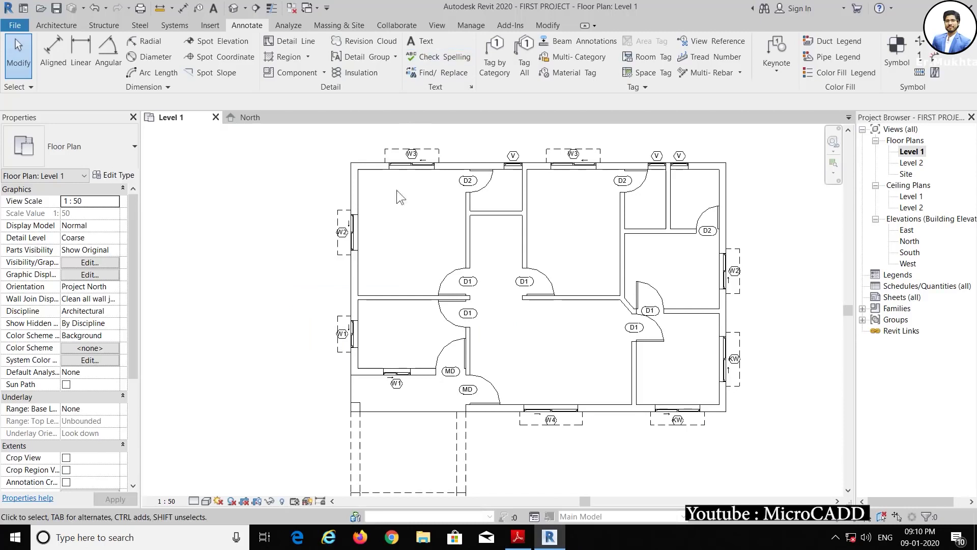
scroll(396, 191, "up", 3)
Place a centred two-line 'BEDROOM 3.6 X 4.2 M' text note in the upper-left room
key("t")
key("x")
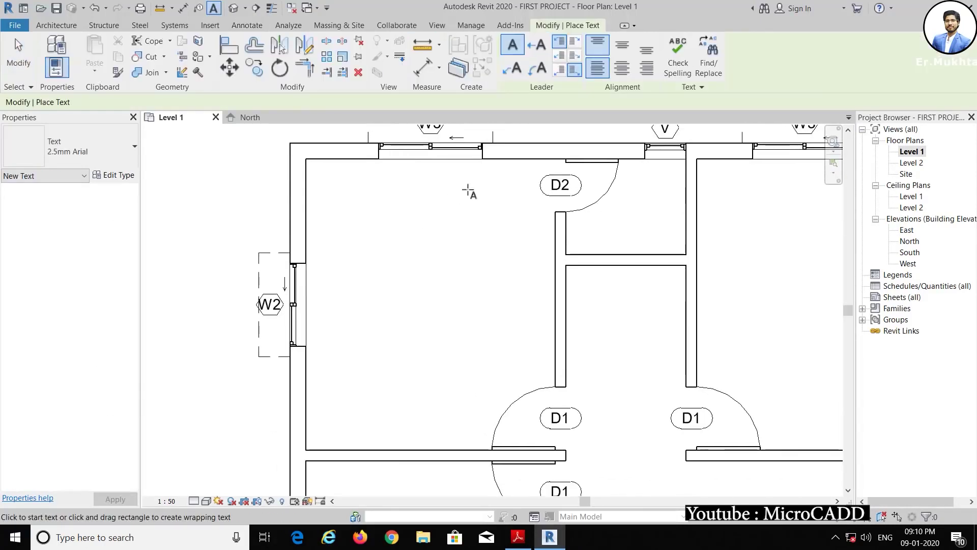
left_click(621, 70)
left_click(380, 279)
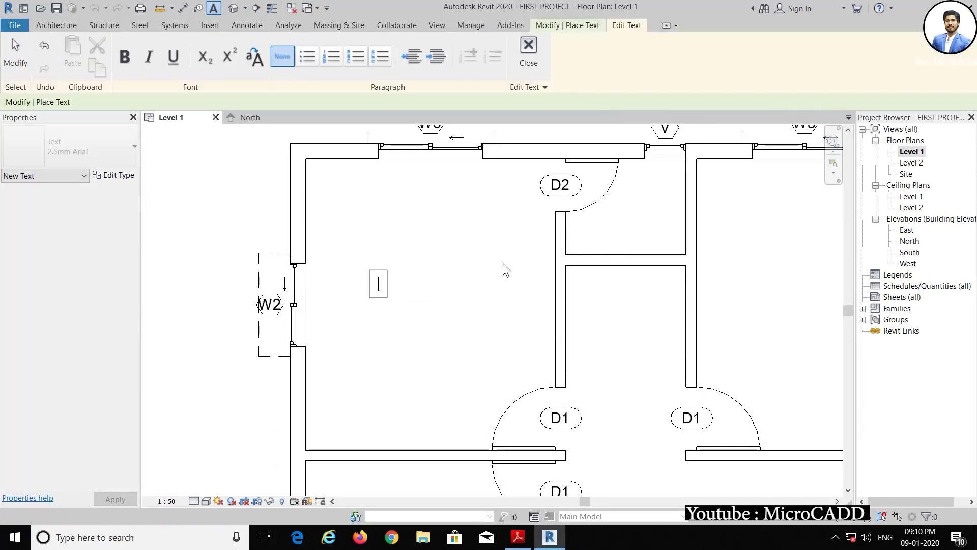
type("BEDROOM")
key("Return")
type("3.6")
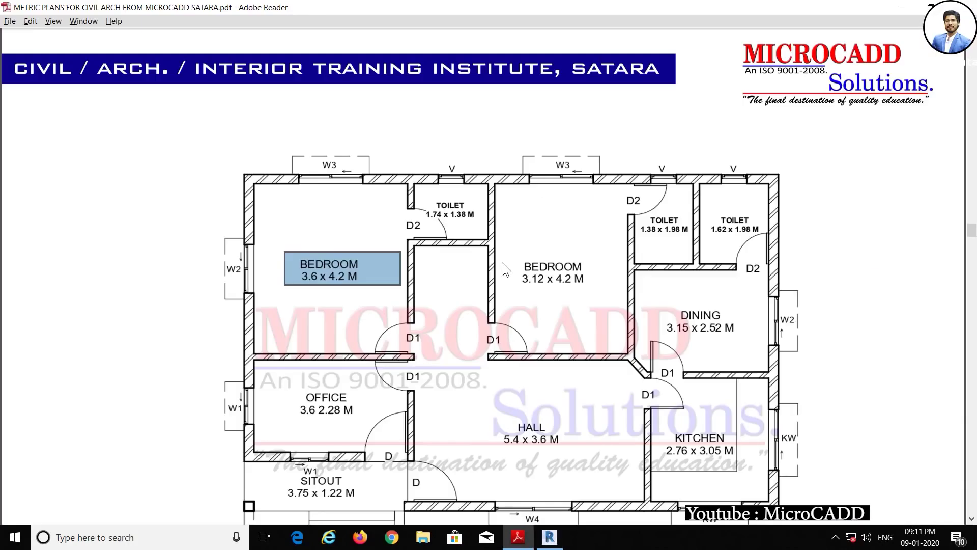
type(" X 4.2 M")
left_click(506, 282)
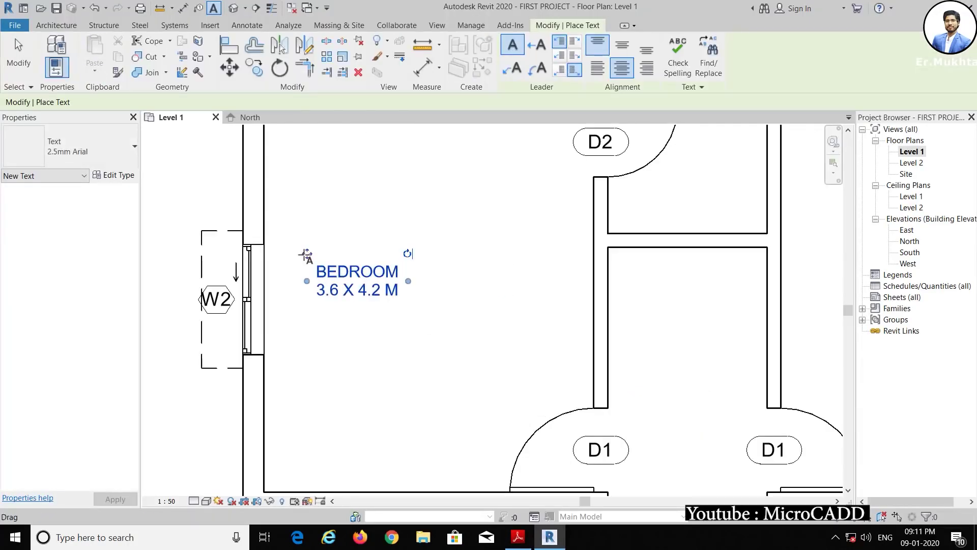
Drag the BEDROOM label to its final position within the room
mouse_move(338, 270)
left_mouse_down()
mouse_move(339, 234)
mouse_move(362, 242)
left_mouse_up()
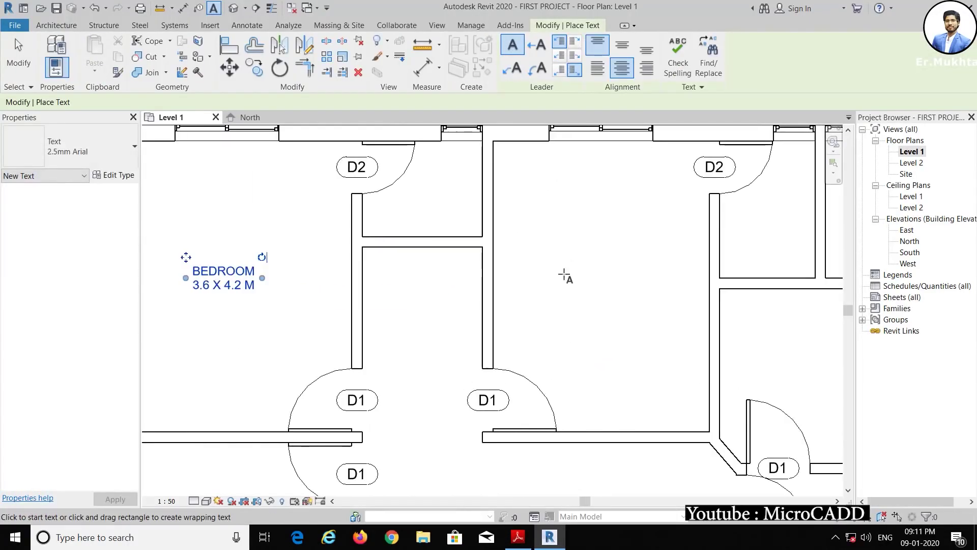
left_click(563, 277)
key("Escape")
left_click(339, 249)
key("Escape")
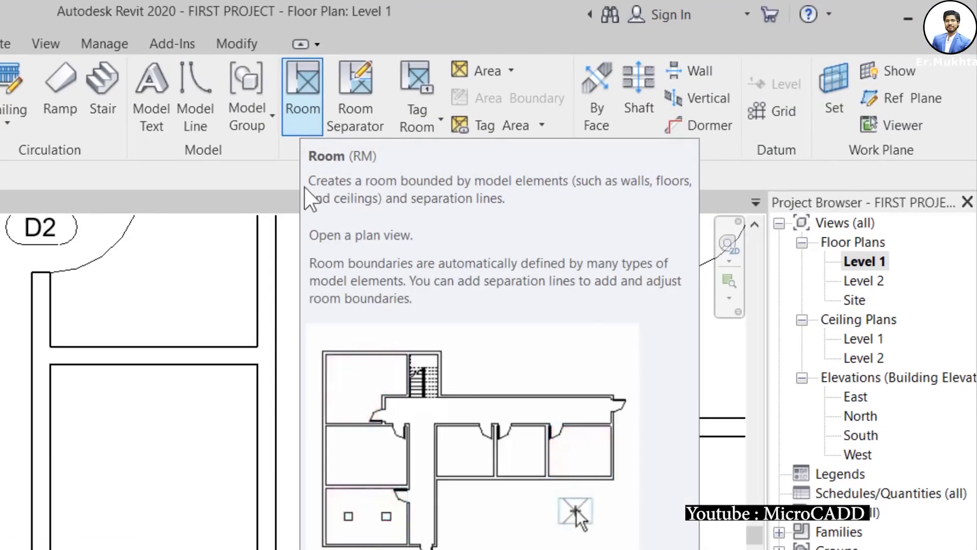
Place rooms in the lower-left, upper, right-hand and other enclosed spaces
left_click(304, 130)
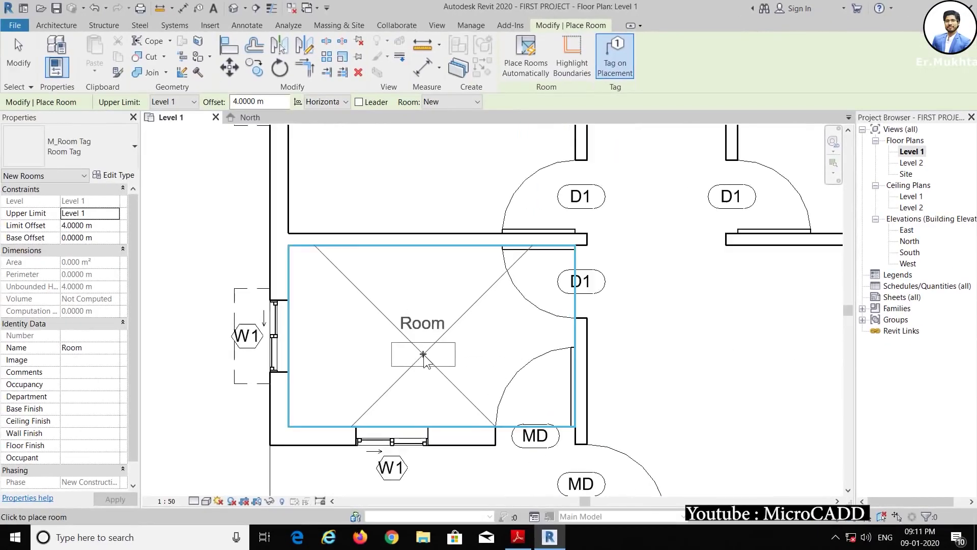
scroll(424, 357, "up", 1)
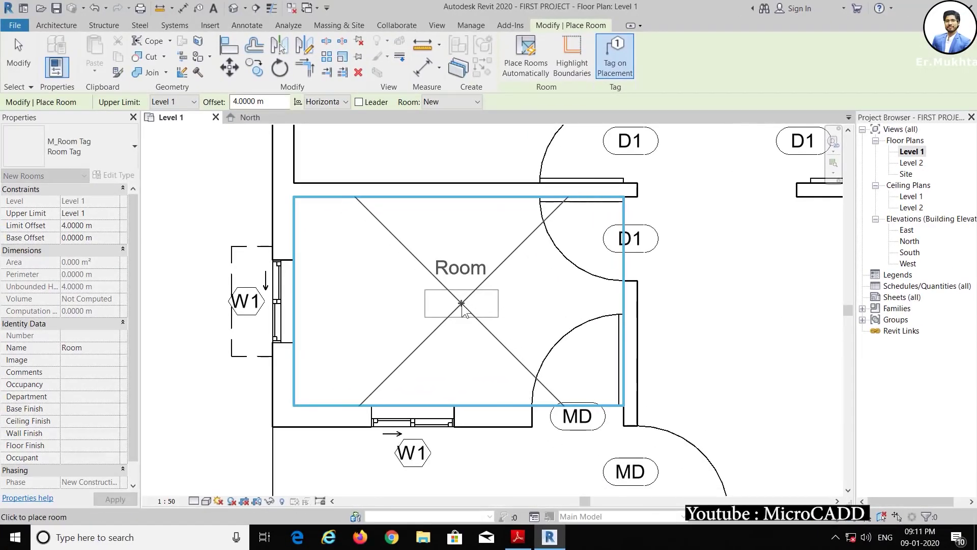
left_click(466, 307)
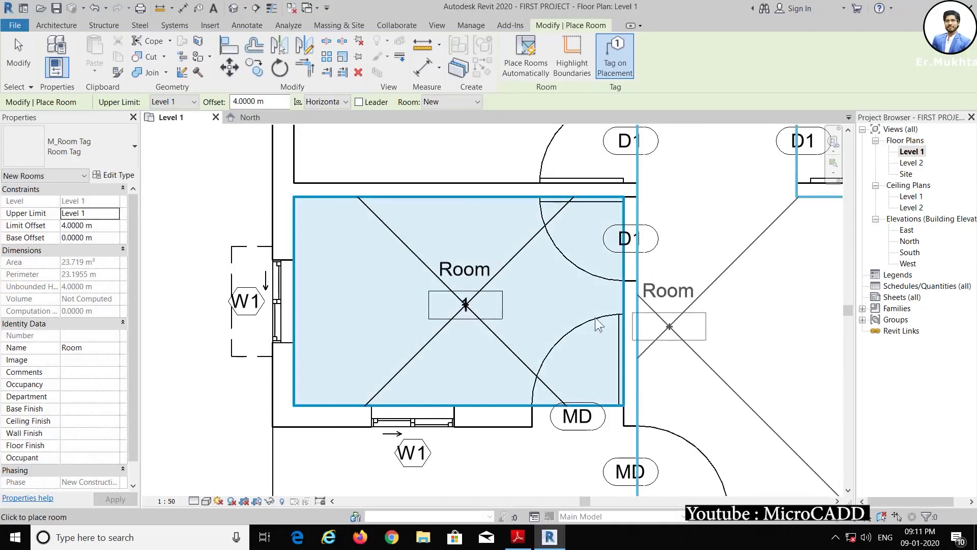
scroll(465, 333, "up", 1)
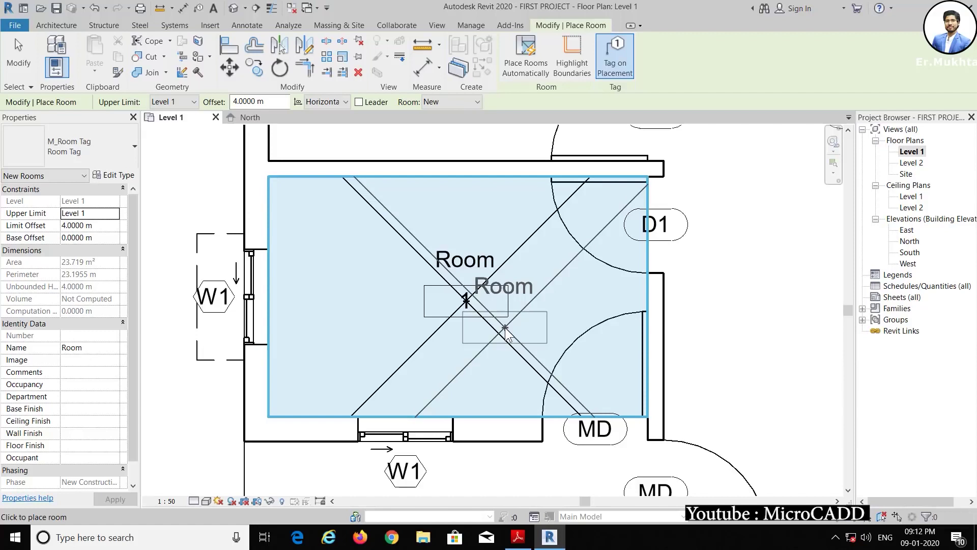
scroll(467, 298, "down", 6)
left_click(457, 306)
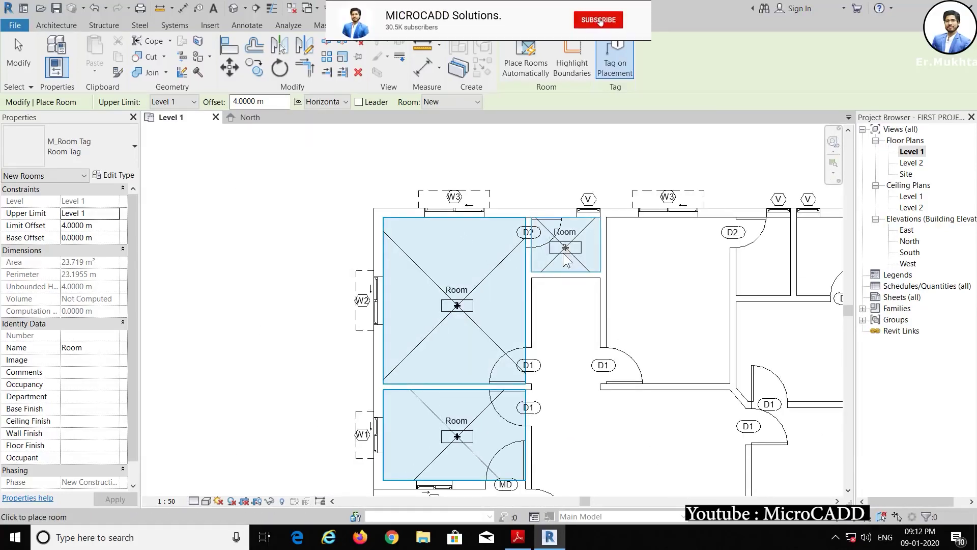
left_click(566, 260)
left_click(665, 305)
scroll(665, 306, "down", 1)
left_click(687, 275)
scroll(685, 334, "up", 2)
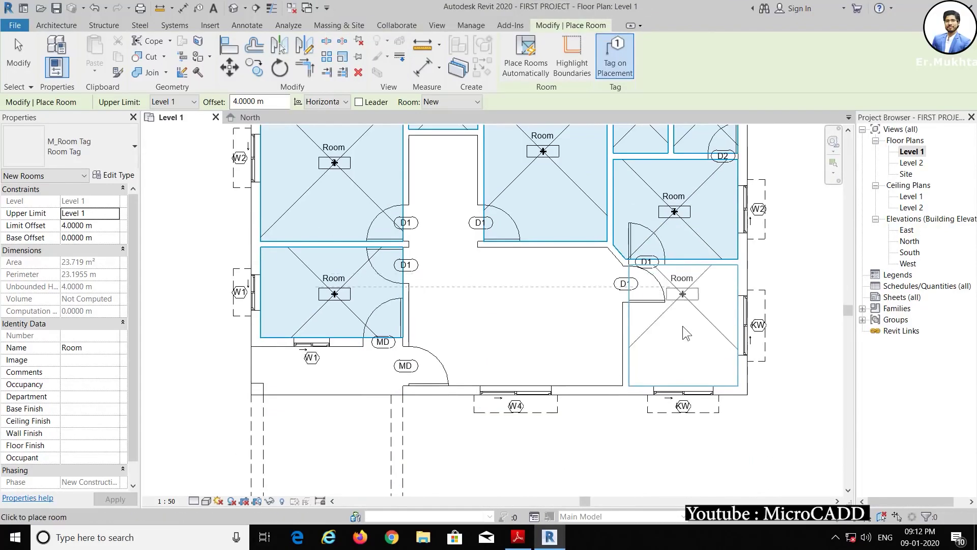
left_click(685, 334)
scroll(474, 272, "up", 1)
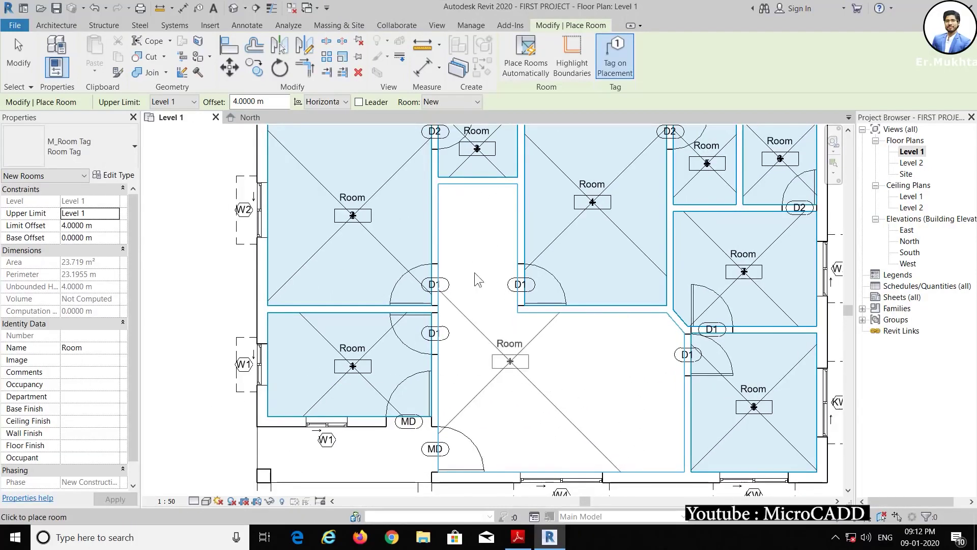
scroll(468, 320, "up", 3)
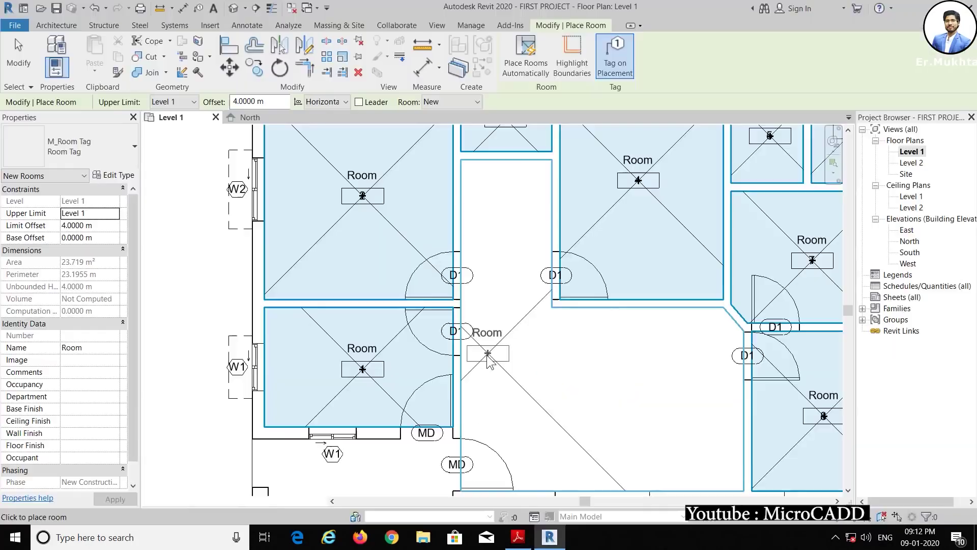
key("Escape")
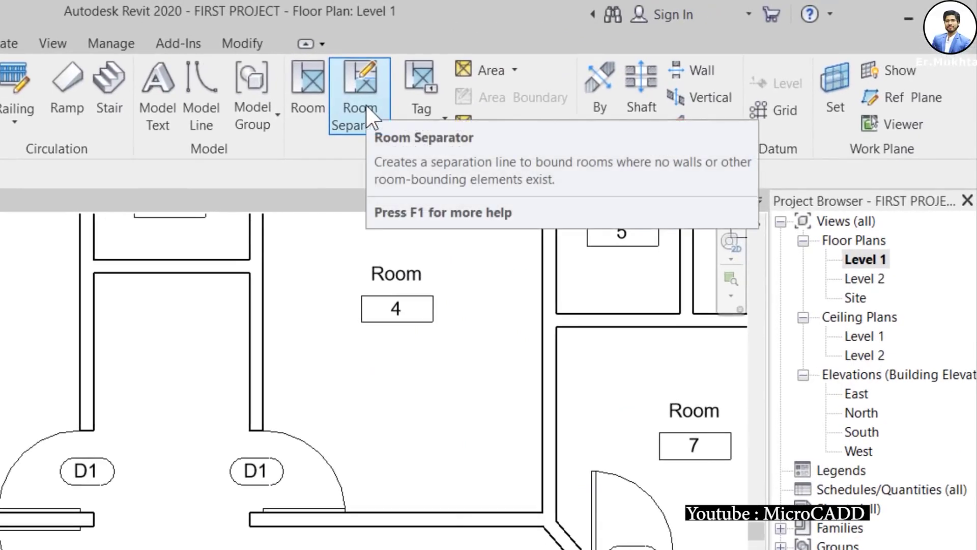
Draw a room separation line across the open hall
left_click(366, 104)
left_click(428, 296)
left_click(611, 297)
key("Escape")
scroll(573, 361, "down", 3)
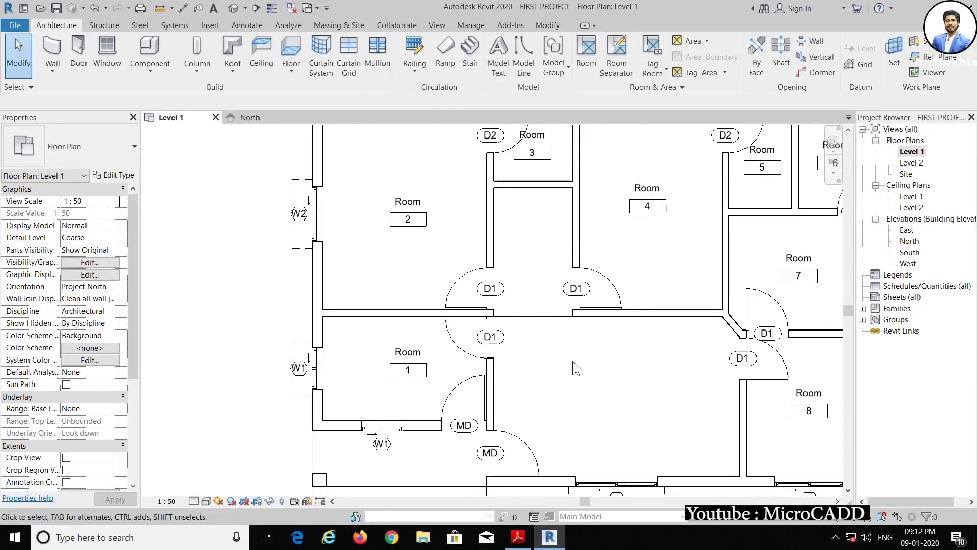
Place a room in the hall below the separator, then select room 2's tag
key("r")
key("m")
left_click(600, 407)
scroll(600, 397, "down", 2)
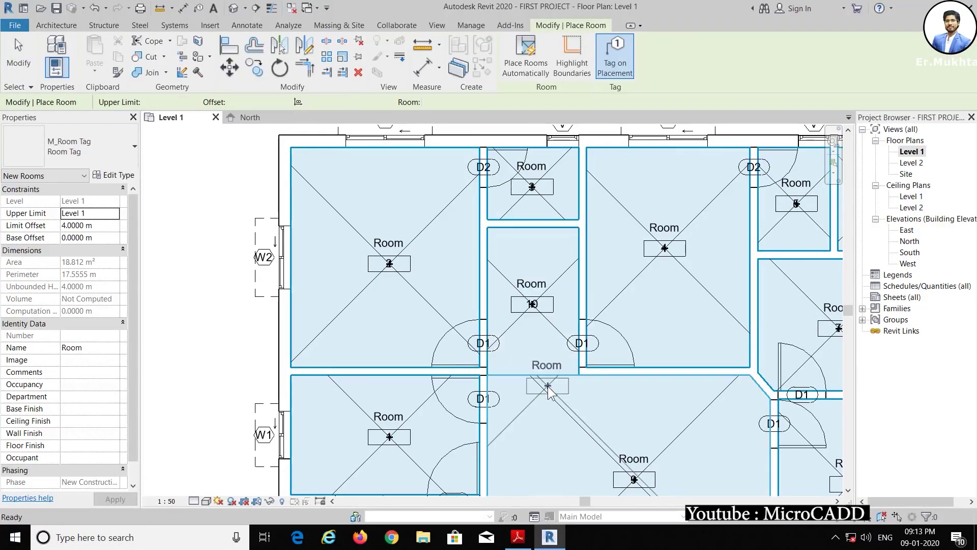
key("Escape")
key("Escape")
scroll(595, 327, "up", 2)
scroll(516, 249, "up", 1)
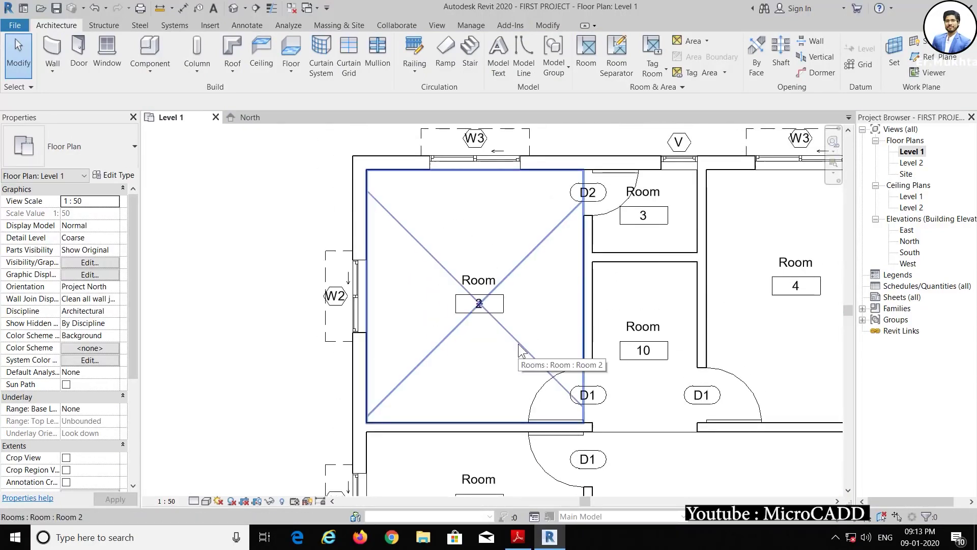
left_click(428, 355)
key("Escape")
left_click(479, 302)
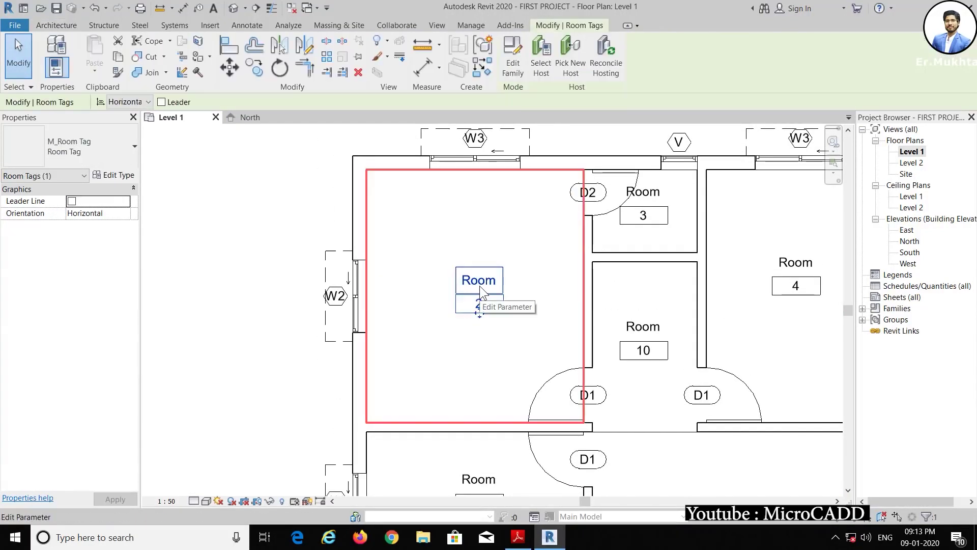
Delete an unwanted room tag
key("Delete")
left_click(502, 326)
key("ctrl+z")
key("Delete")
scroll(430, 350, "down", 2)
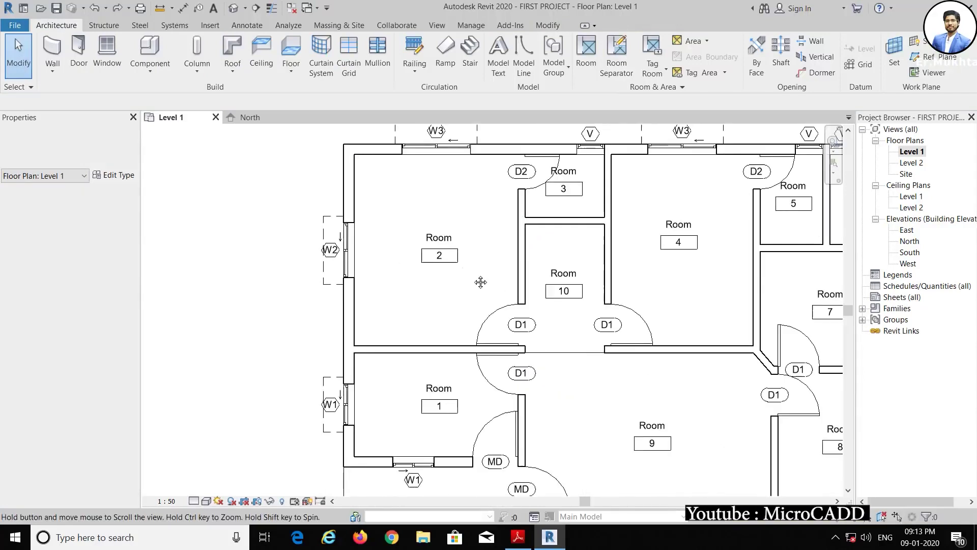
scroll(489, 373, "up", 1)
scroll(490, 373, "up", 3)
Rename the room tags, including BEDROOM, TOILETS and TOILET
double_click(572, 302)
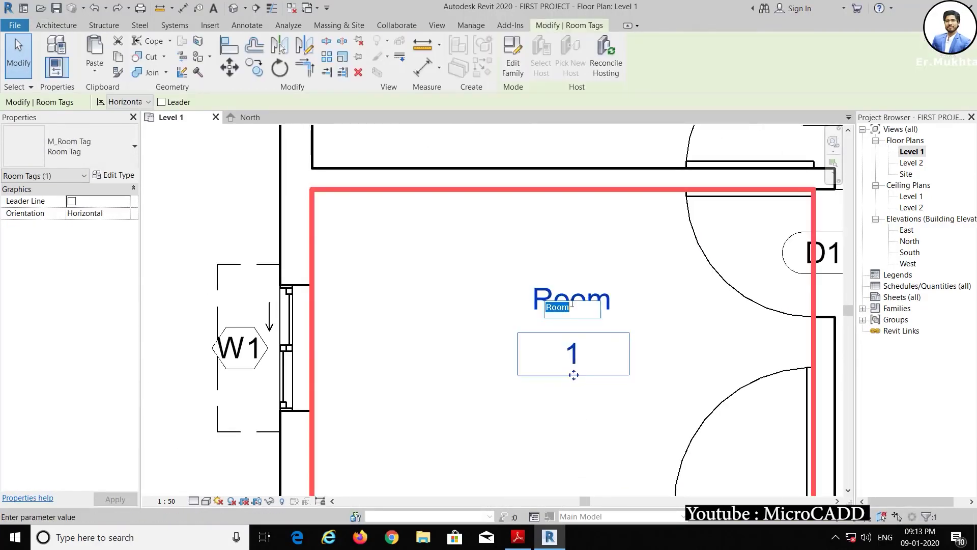
key("Return")
double_click(535, 256)
type("BEDROOM")
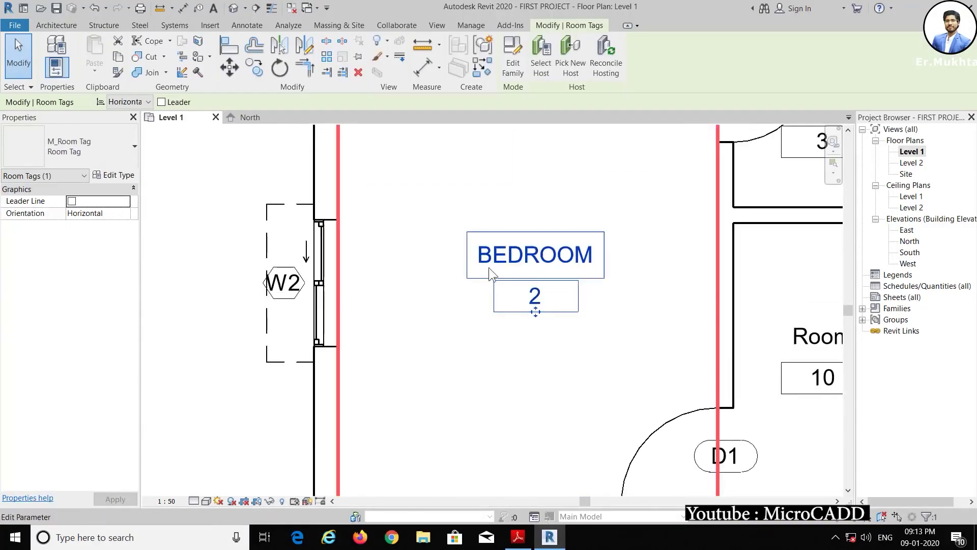
key("Return")
type("S")
key("Return")
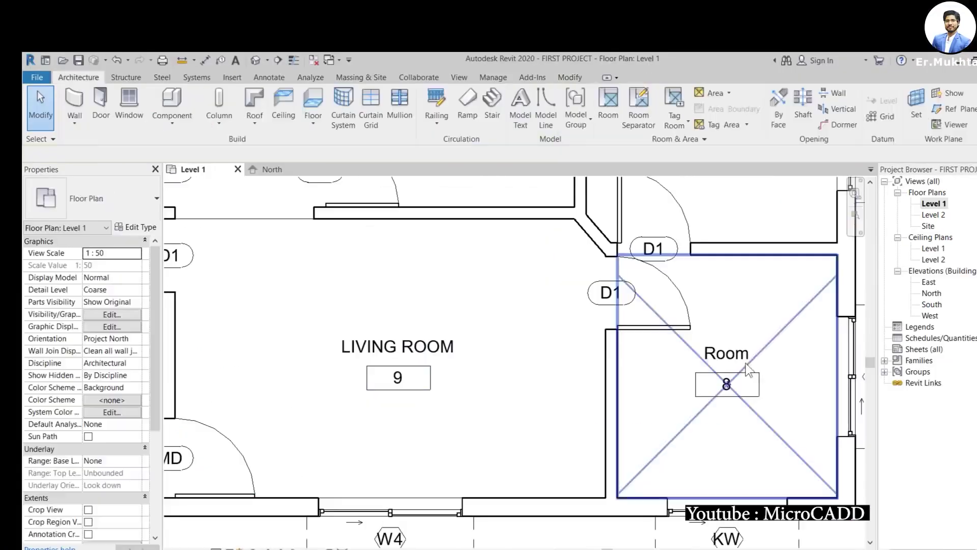
type("TO")
key("Return")
scroll(583, 336, "down", 3)
scroll(582, 336, "up", 1)
scroll(444, 323, "up", 3)
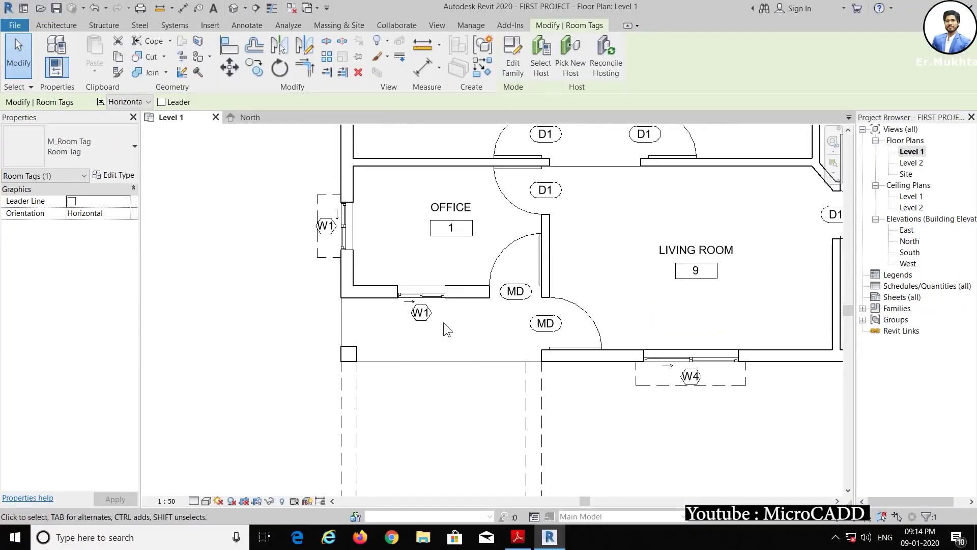
scroll(344, 457, "up", 3, "ctrl")
Add SITOUT and PORCH text notes in their areas
key("alt+Tab")
key("t")
key("x")
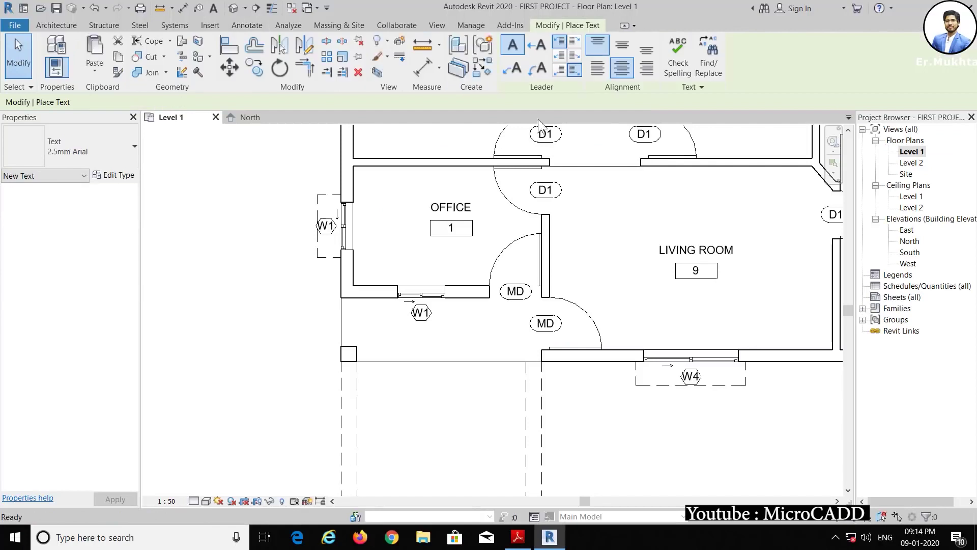
scroll(430, 345, "up", 2)
left_click(353, 320)
type("SITOUT")
left_click(450, 323)
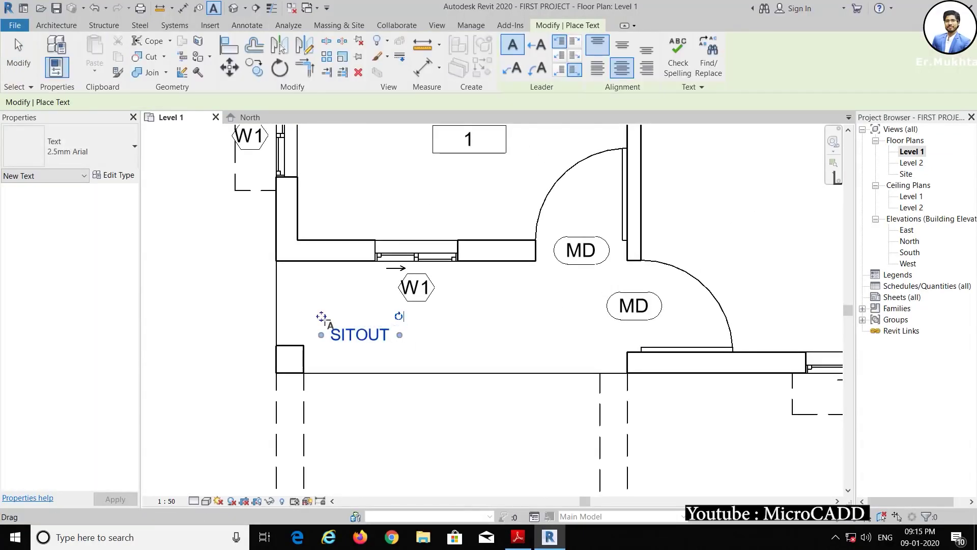
scroll(430, 355, "down", 2)
left_click(419, 316)
type("PORCH")
left_click(490, 334)
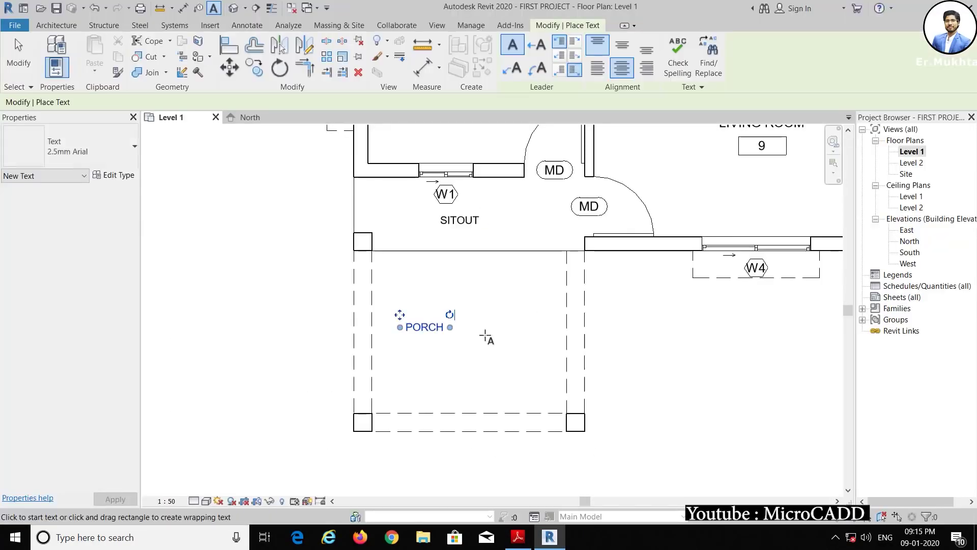
key("Escape")
key("Escape")
scroll(510, 341, "down", 2)
scroll(544, 311, "up", 3)
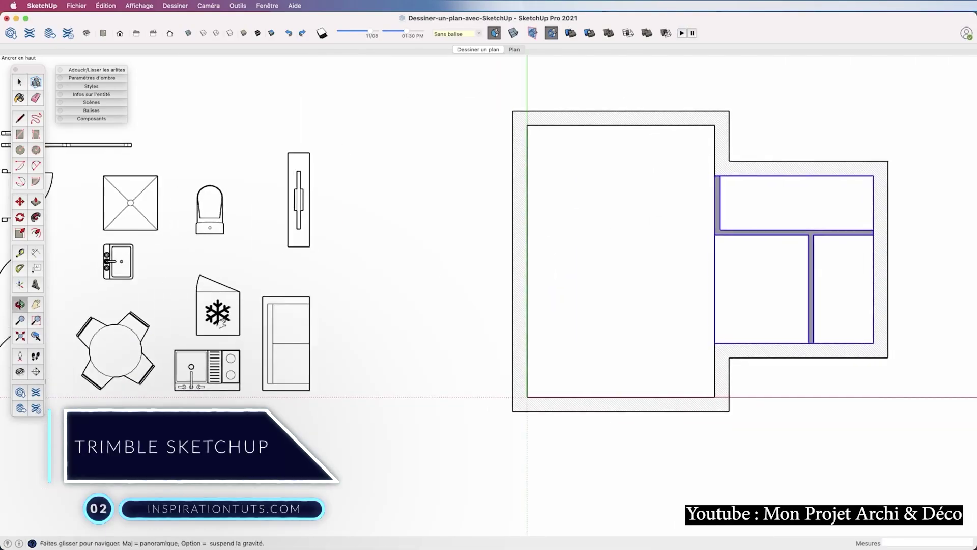
Move the door symbol onto the plan and set it into the wall corner
middle_click_drag(222, 322, 353, 345, "shift")
left_click(174, 374)
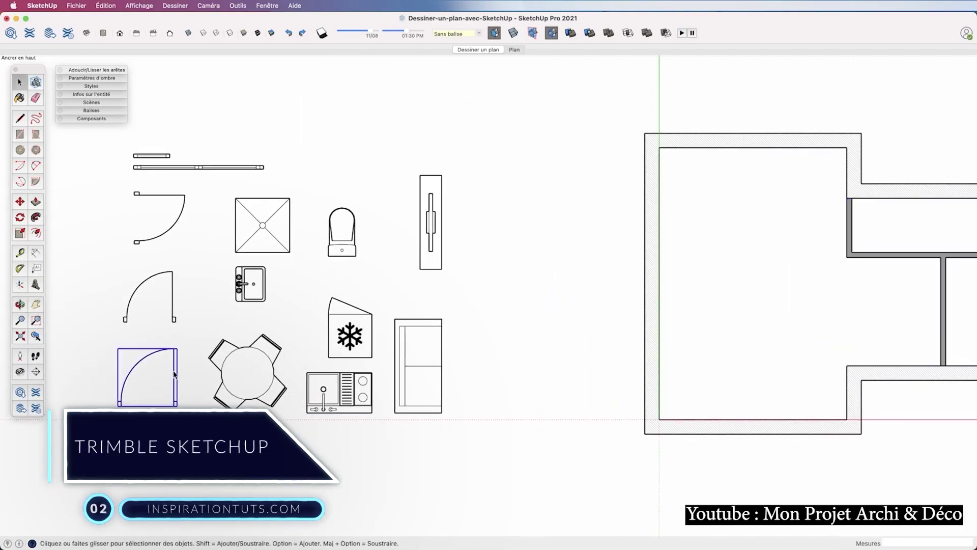
left_click(177, 406)
middle_click_drag(715, 397, 298, 397, "shift")
scroll(471, 339, "up", 3)
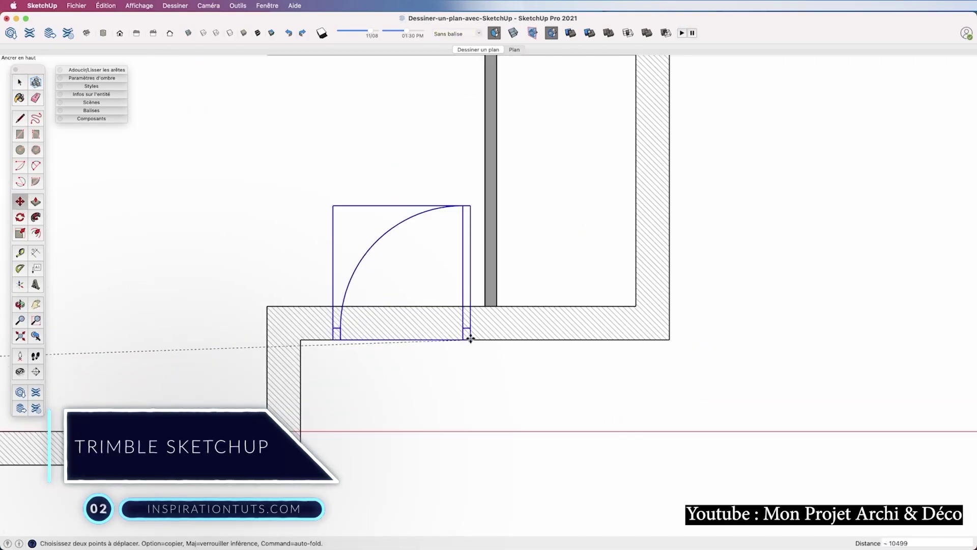
left_click(471, 339)
scroll(471, 362, "down", 5)
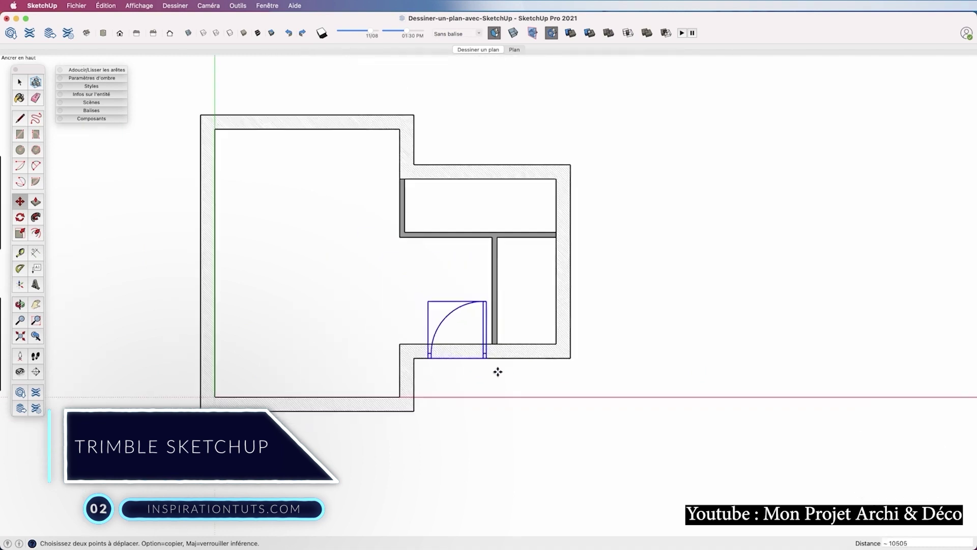
Place doors in the lower-right and top walls, and a window on the top wall
middle_click_drag(497, 372, 715, 406, "shift")
left_click(268, 5)
left_click(281, 181)
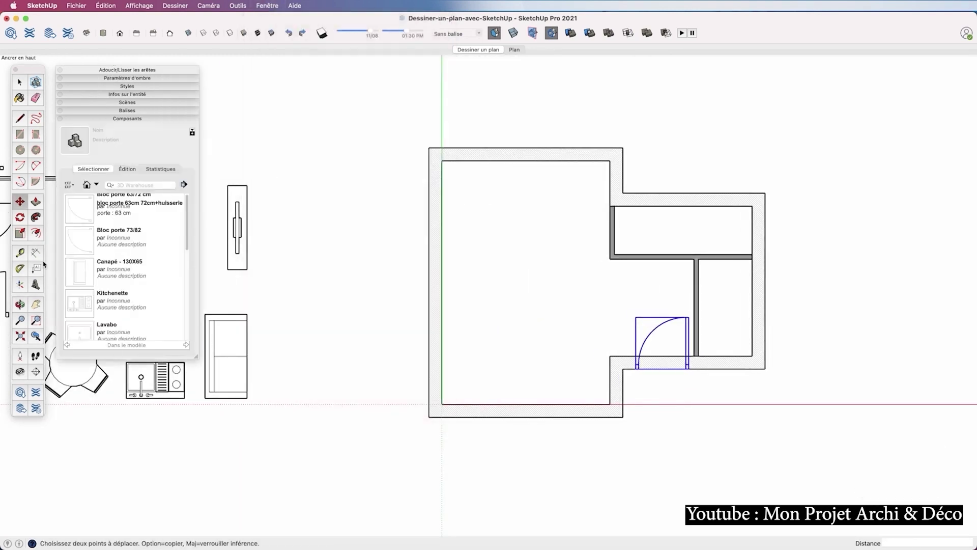
left_click(127, 118)
middle_click_drag(249, 206, 495, 213, "shift")
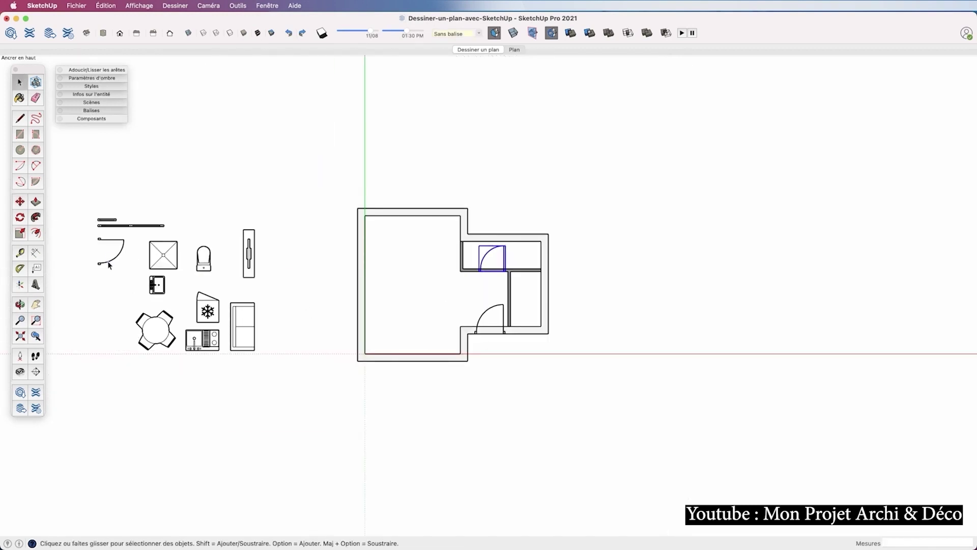
scroll(581, 277, "up", 5)
left_click(644, 273)
scroll(568, 302, "down", 5)
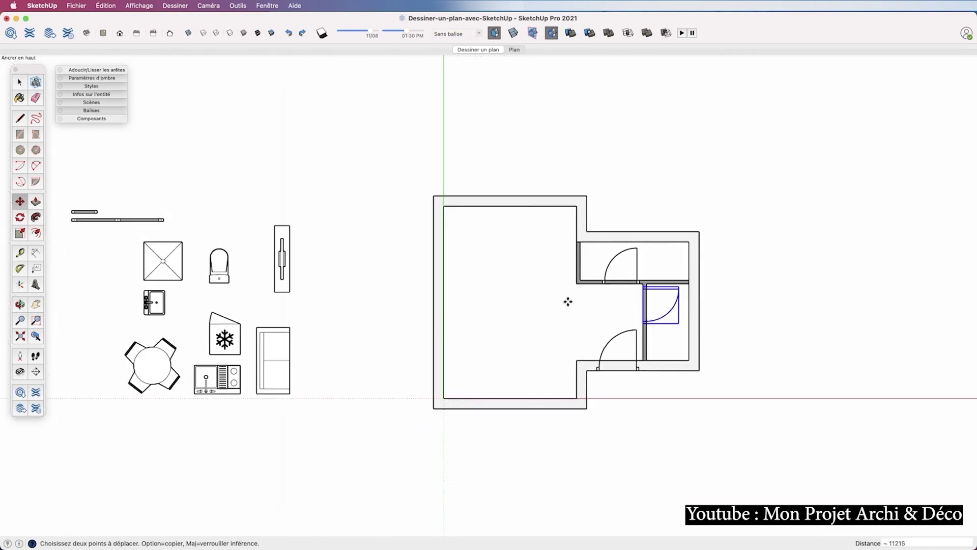
left_click(524, 236)
scroll(179, 242, "up", 3)
scroll(170, 229, "up", 2)
left_click(170, 229)
scroll(648, 257, "down", 3)
left_click(454, 256)
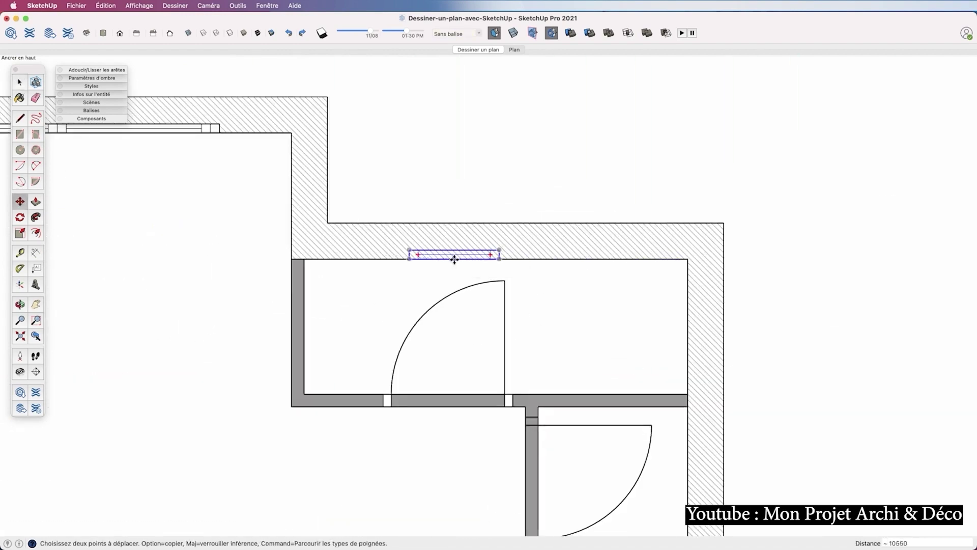
scroll(485, 270, "down", 2)
scroll(462, 348, "down", 2)
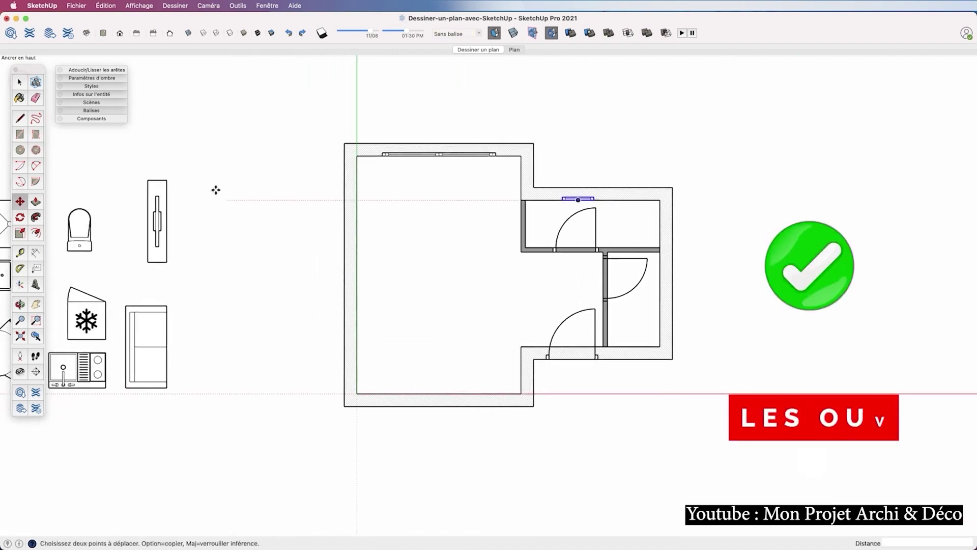
Select the plan group and draw rectangles across wall openings to tidy the edges
left_click(20, 81)
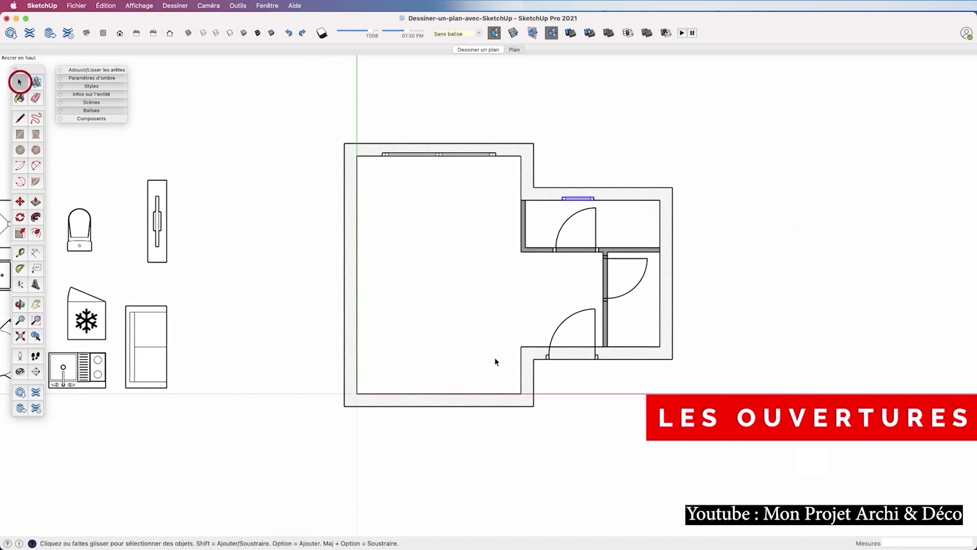
left_click(497, 361)
left_click(19, 135)
scroll(626, 355, "up", 3)
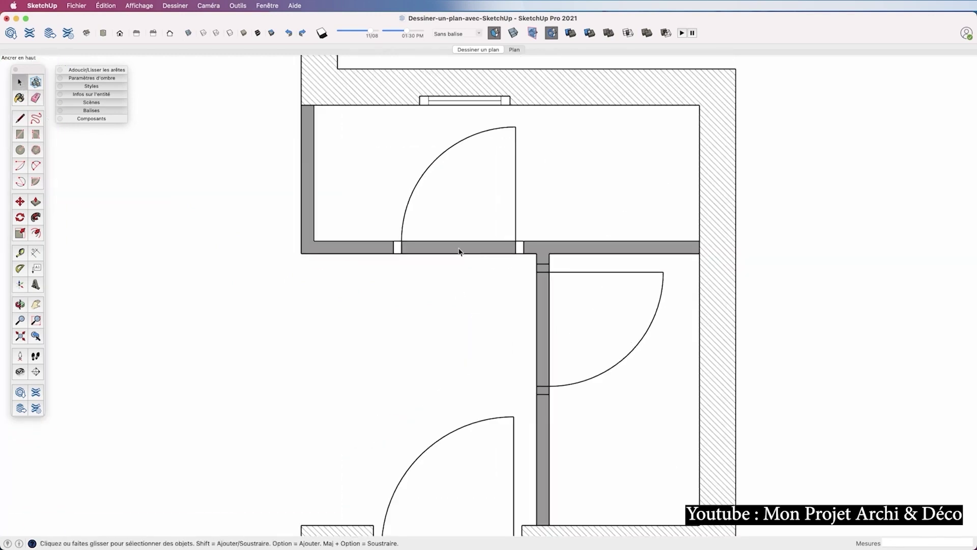
left_click(393, 241)
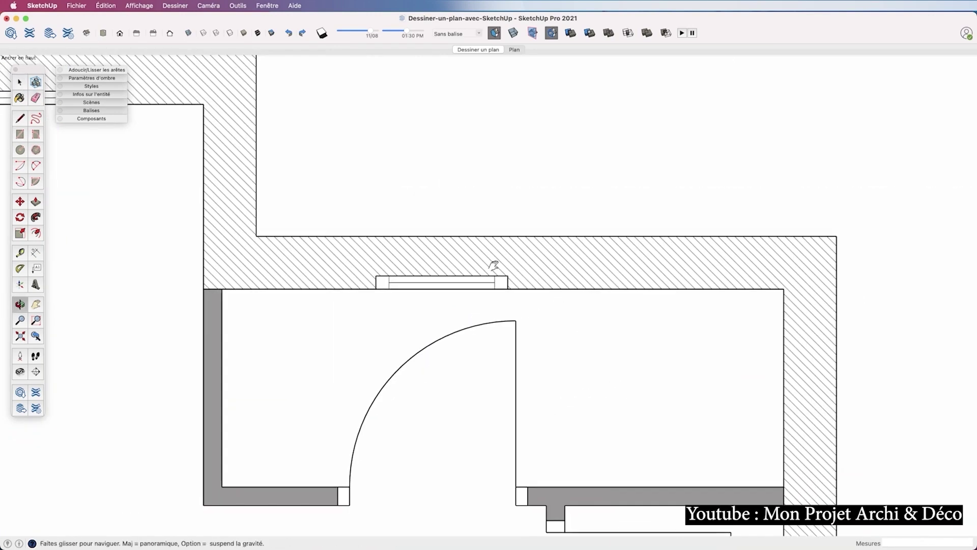
key("r")
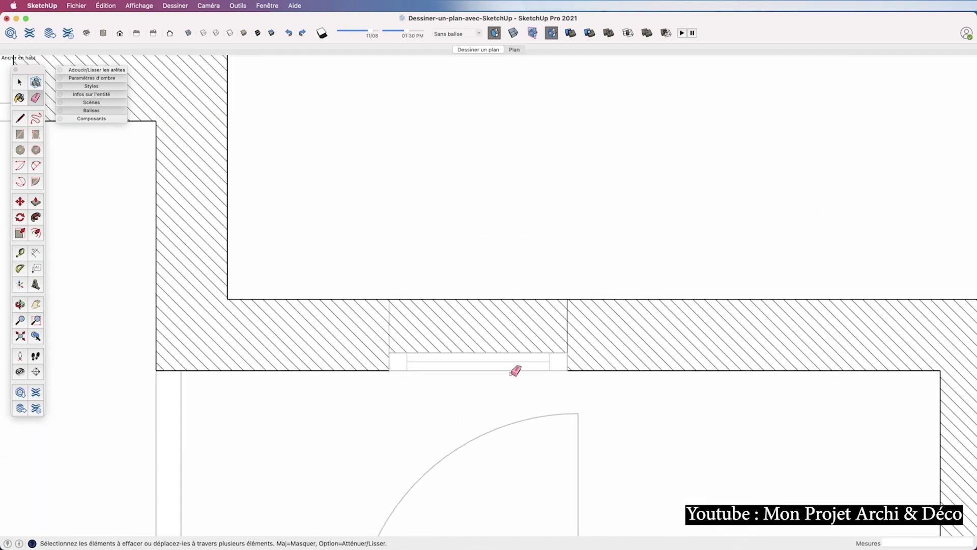
left_click(514, 49)
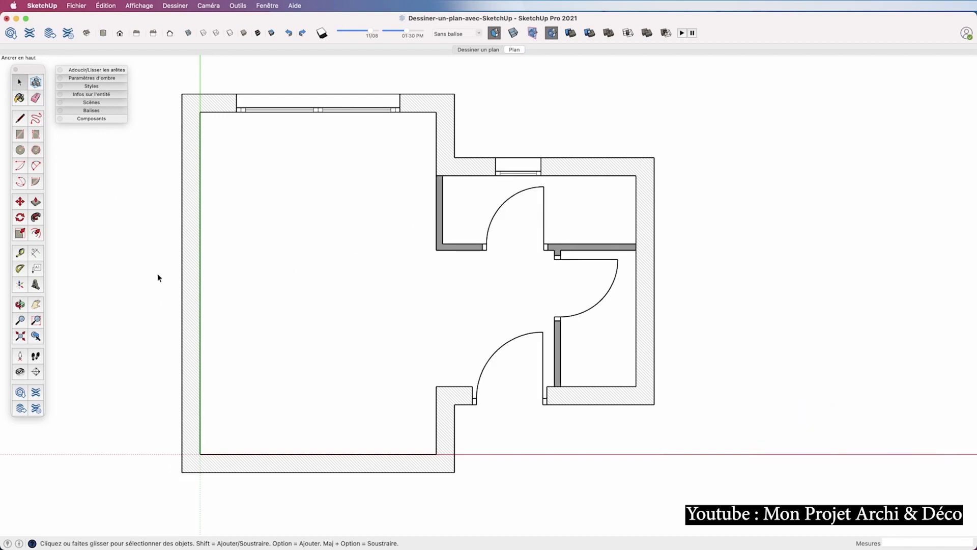
left_click(269, 6)
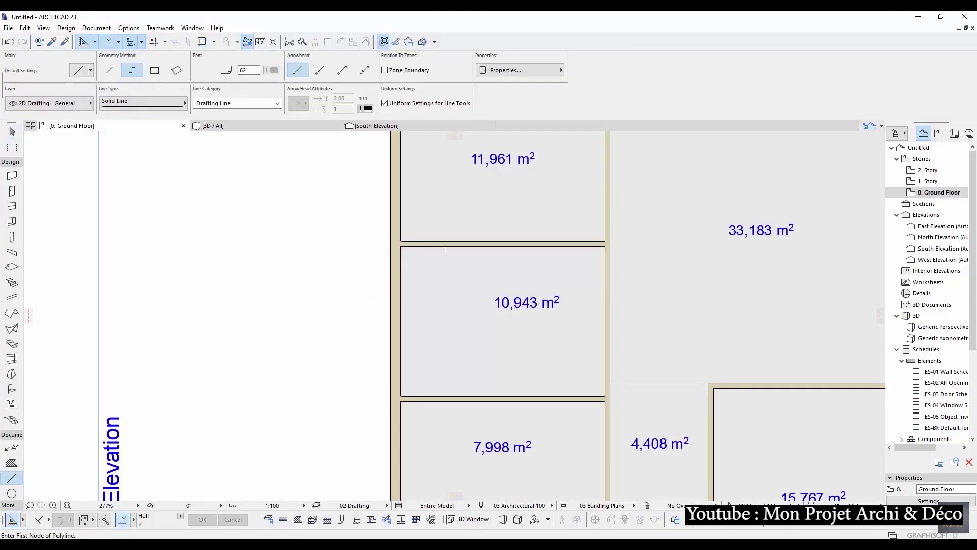
Draw two temporary reference lines in the 10,943 m² room, then delete them
left_click(445, 250)
double_click(445, 395)
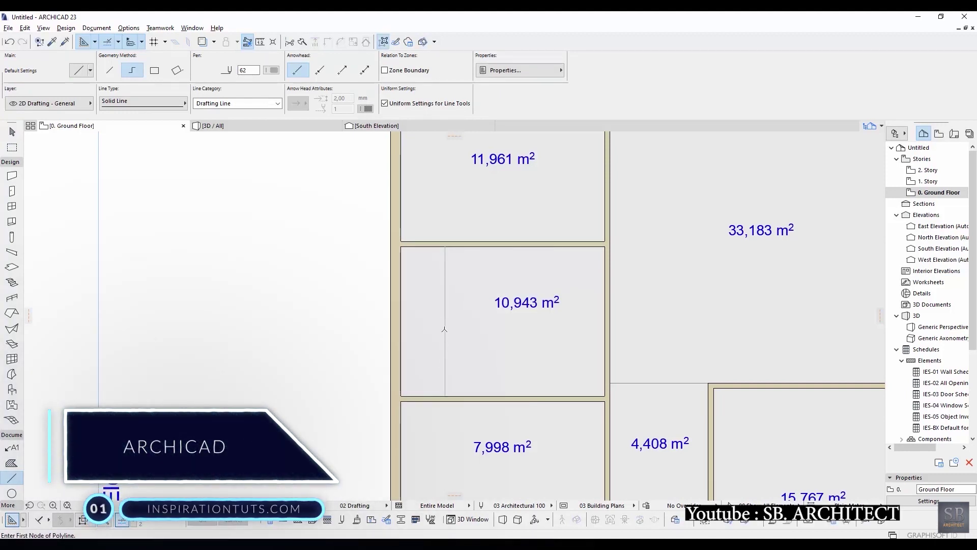
double_click(342, 316)
middle_click_drag(342, 316, 482, 338)
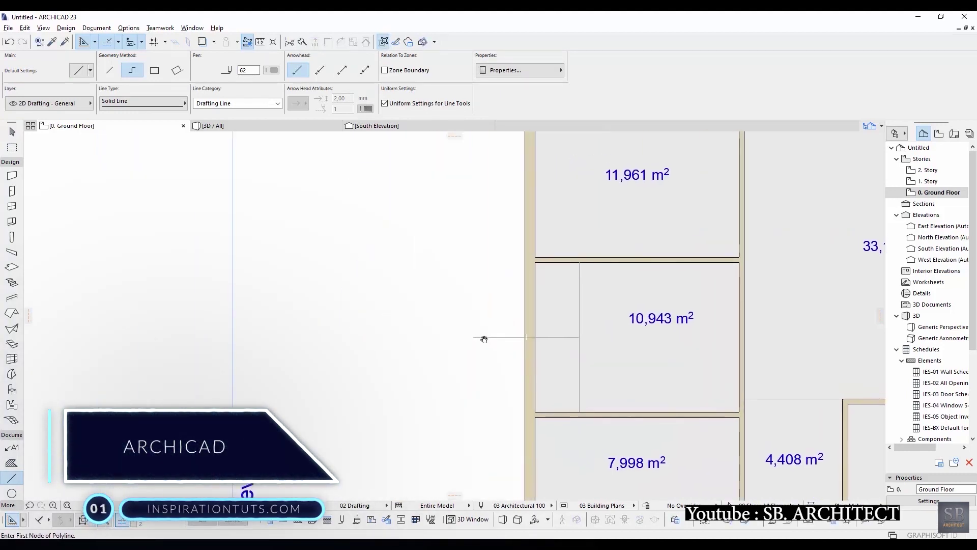
key("Escape")
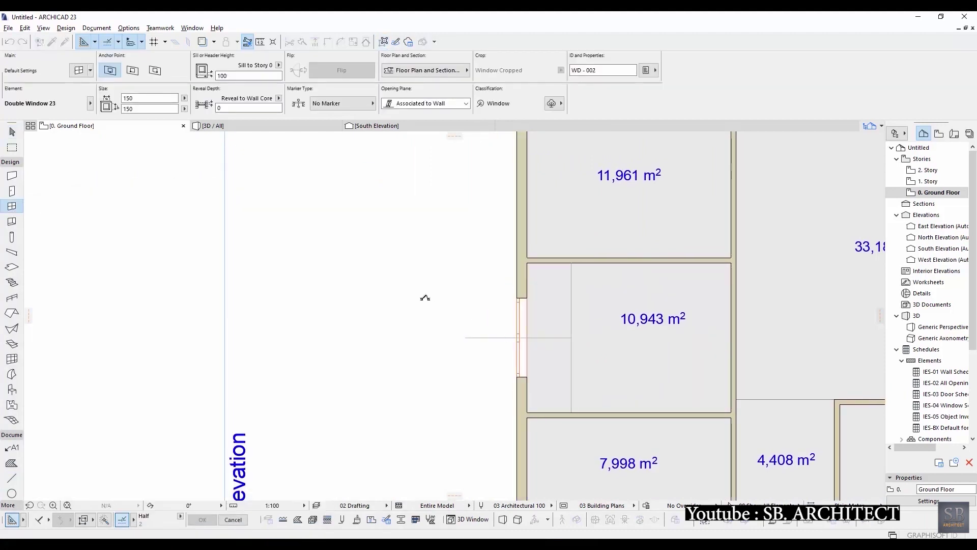
left_click_drag(585, 364, 562, 329)
key("Delete")
mouse_move(552, 327)
middle_mouse_down()
mouse_move(428, 312)
mouse_move(430, 301)
middle_mouse_up()
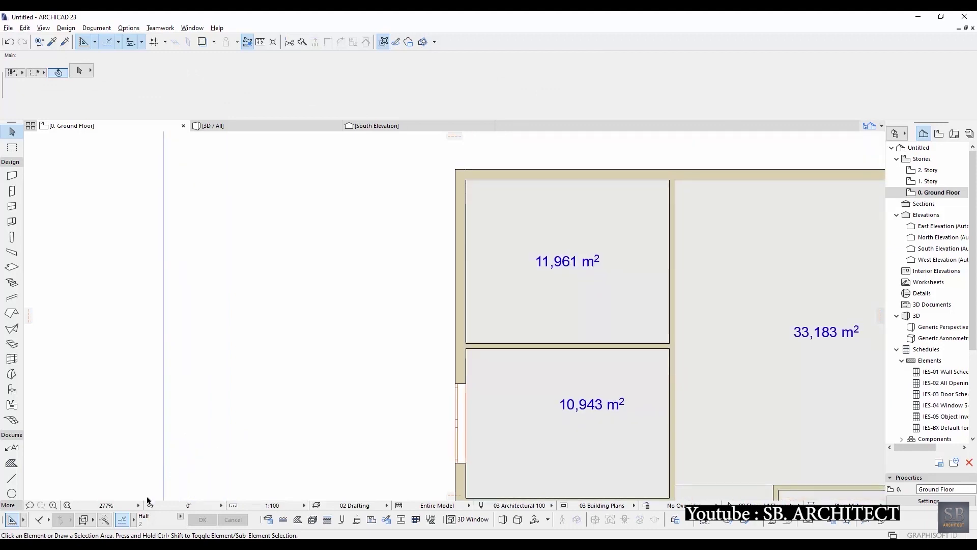
Check snap options and place a window in the 11,961 m² room's left wall
left_click(135, 522)
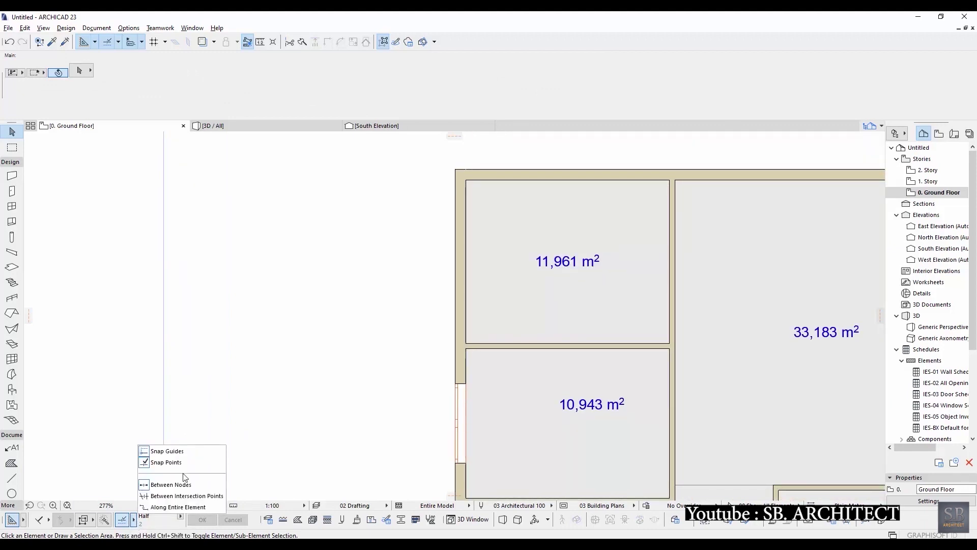
left_click(190, 498)
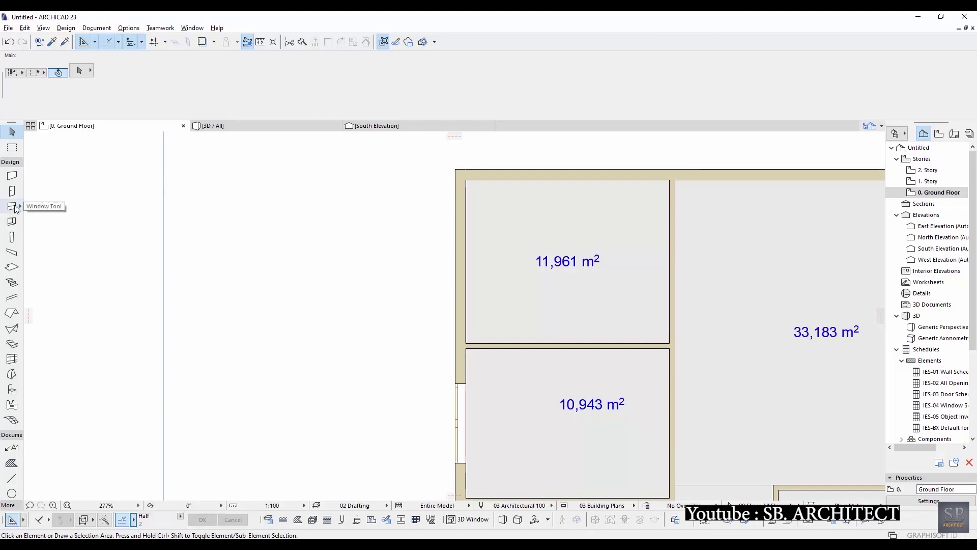
left_click(11, 207)
left_click(455, 269)
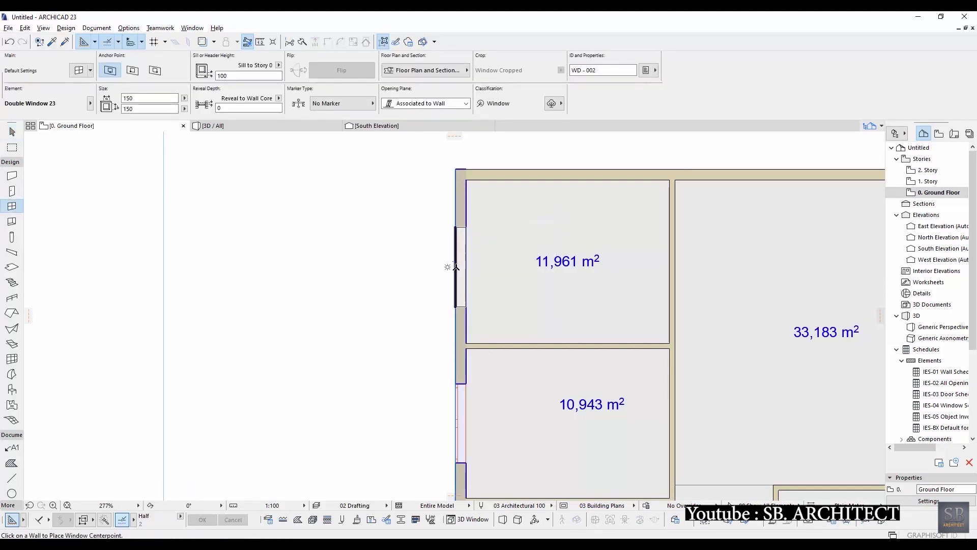
scroll(381, 344, "down", 3)
scroll(554, 256, "up", 2)
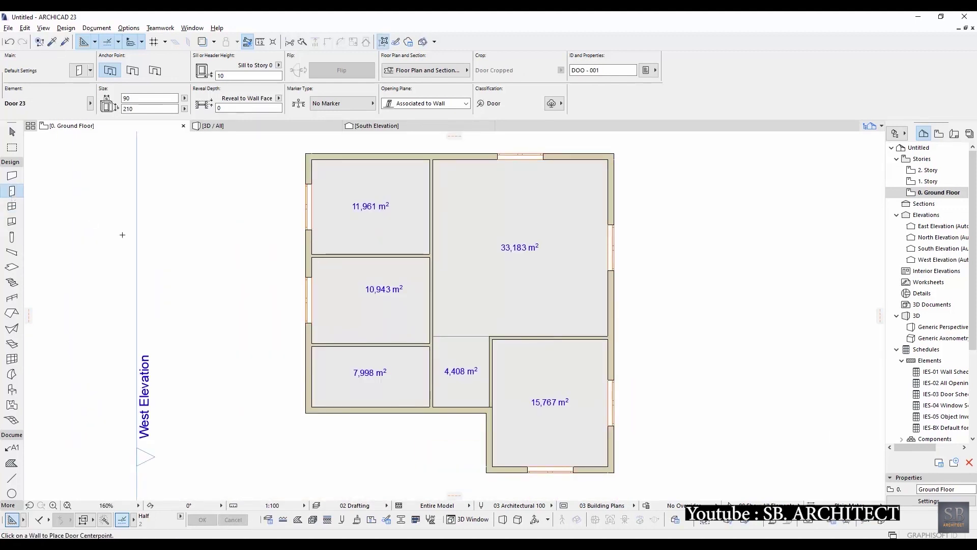
Set Door 23 as default with fixed-distance snapping, then select the 7,998 m² room's window
key("ctrl+t")
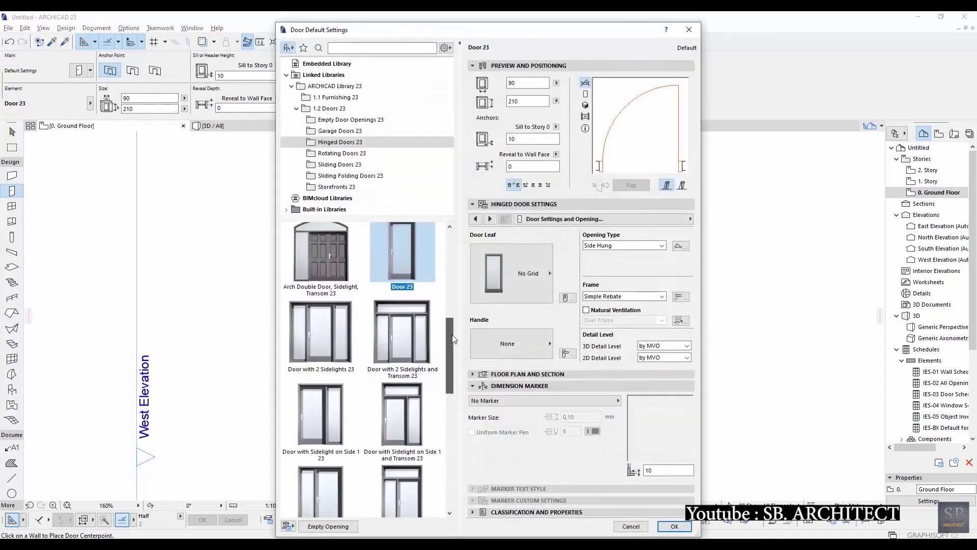
scroll(446, 308, "down", 3)
scroll(446, 308, "up", 3)
left_click_drag(446, 309, 445, 302)
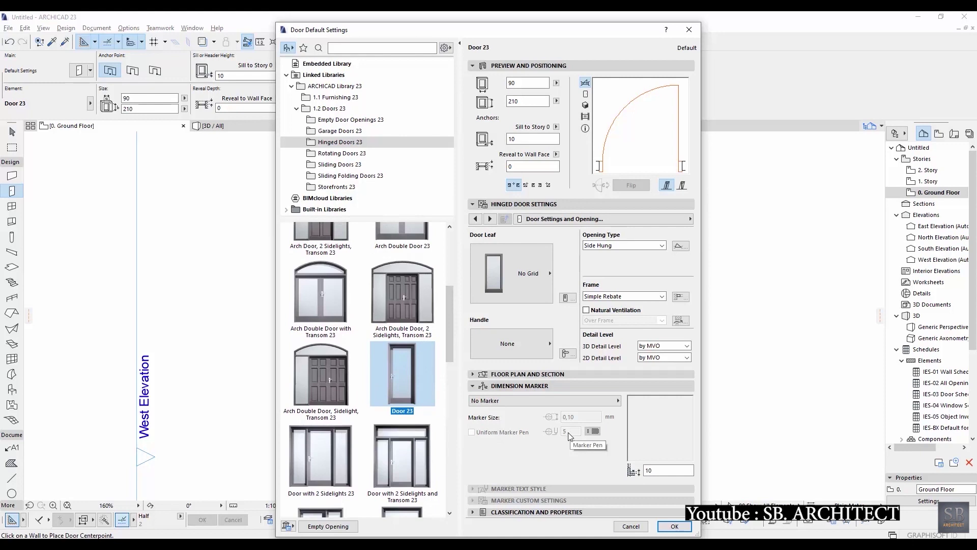
left_click(674, 529)
scroll(465, 349, "up", 2)
scroll(470, 390, "up", 2)
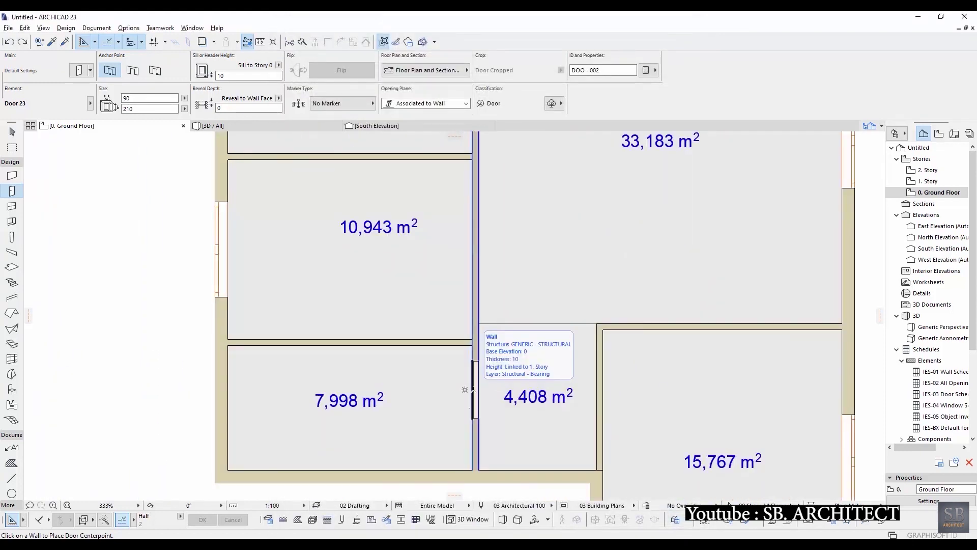
left_click(181, 517)
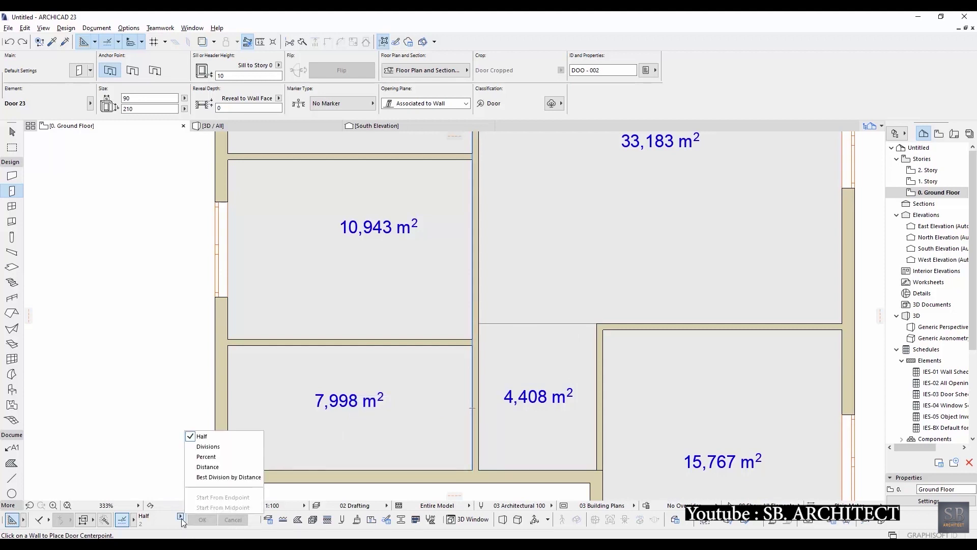
left_click(216, 467)
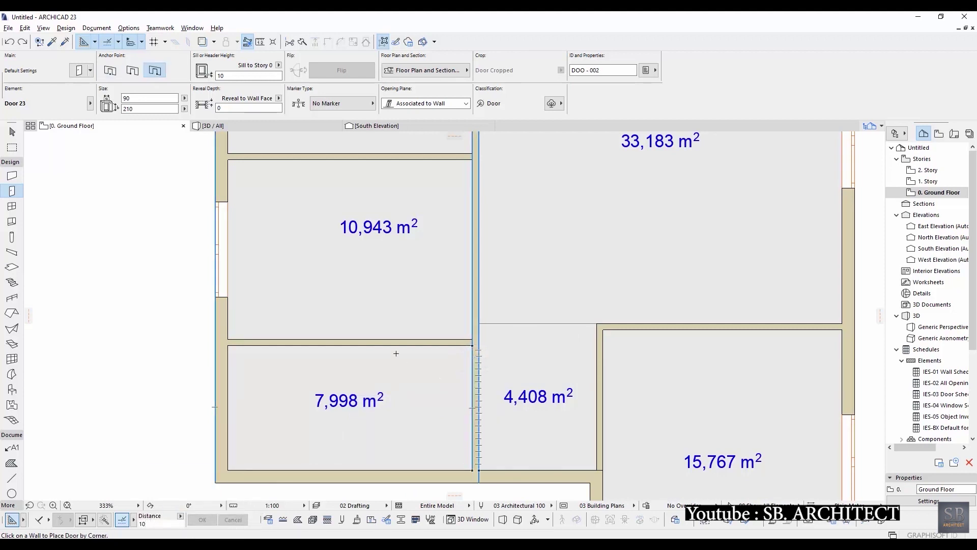
scroll(474, 344, "up", 3)
scroll(506, 348, "down", 2)
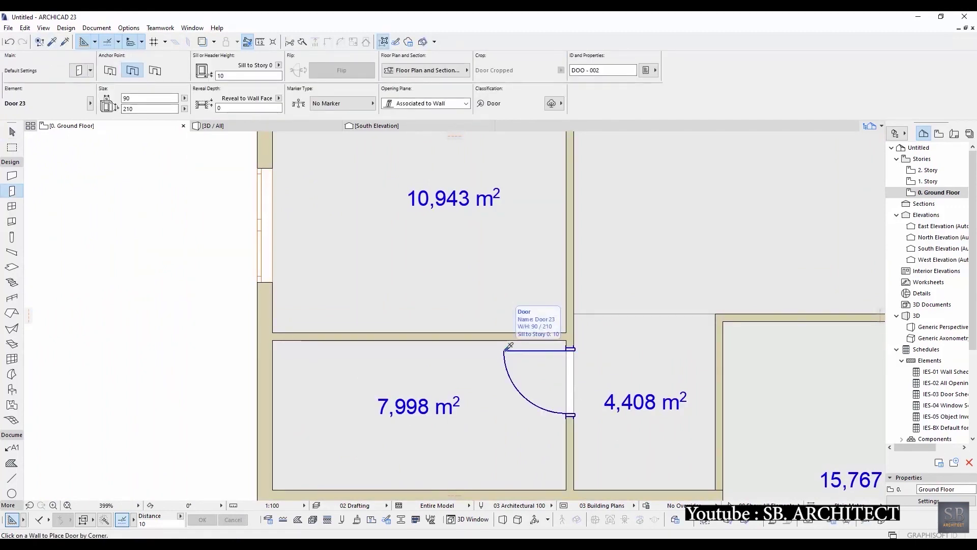
scroll(510, 345, "down", 1)
left_click(524, 397)
scroll(412, 382, "down", 3)
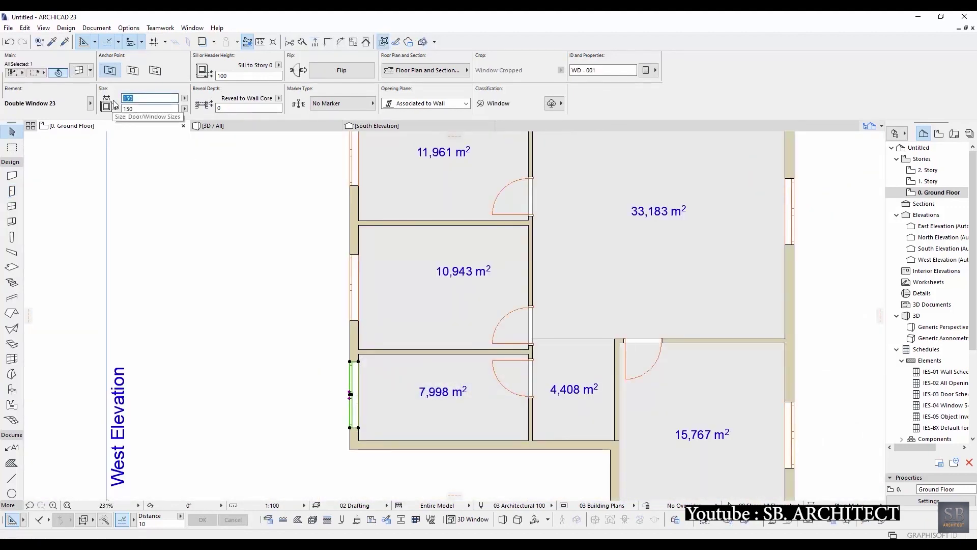
type("50")
Measure the window's 200 sill from the wall base, then start mirroring the door
left_click(279, 65)
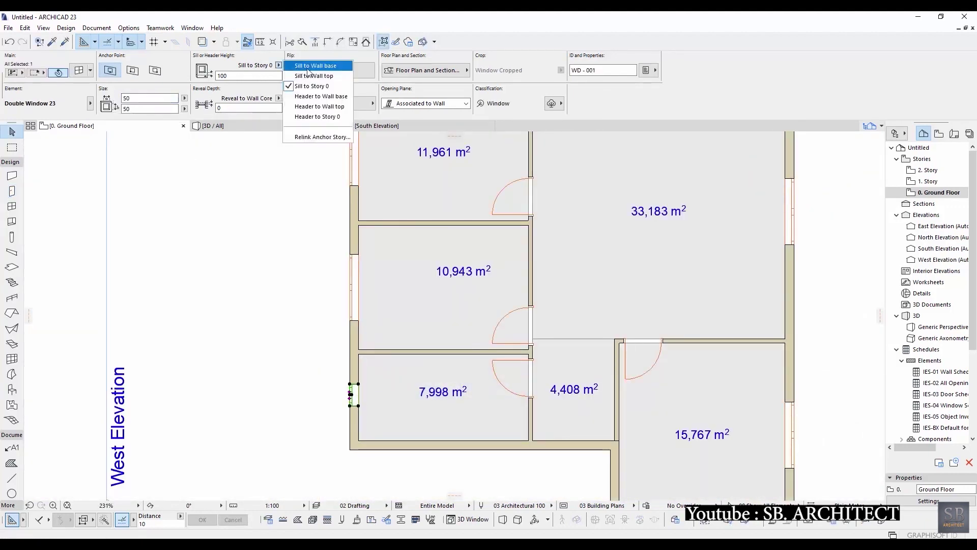
left_click(333, 67)
scroll(357, 437, "up", 3)
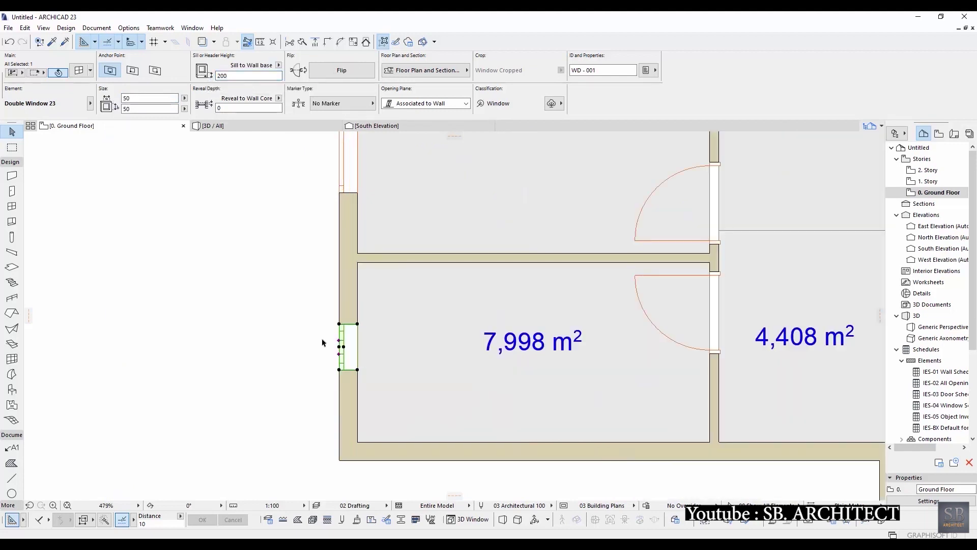
key("ctrl+t")
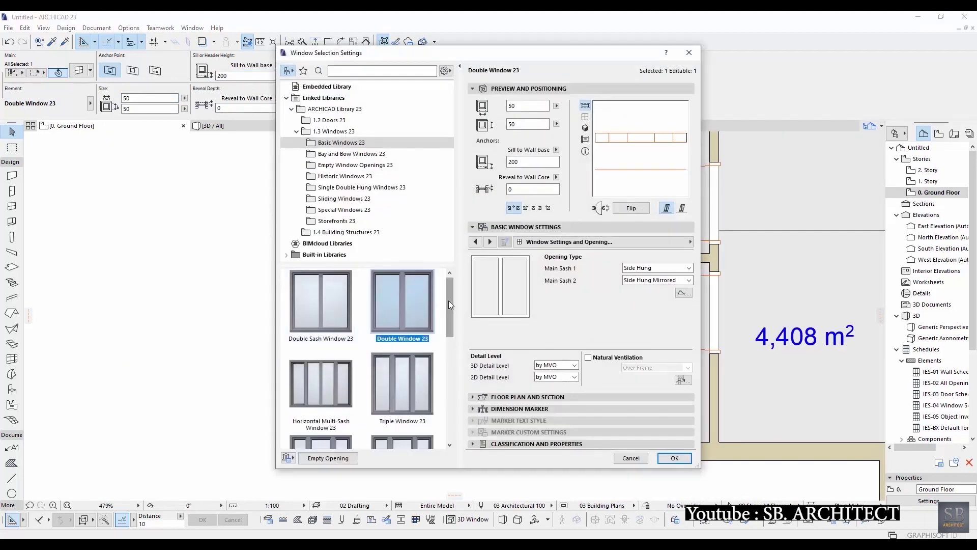
scroll(428, 405, "down", 5)
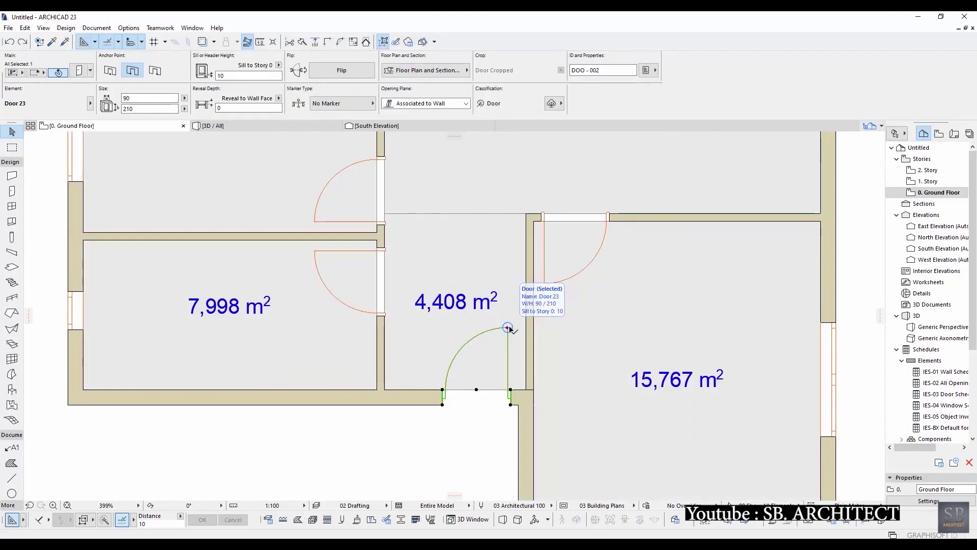
right_click(511, 390)
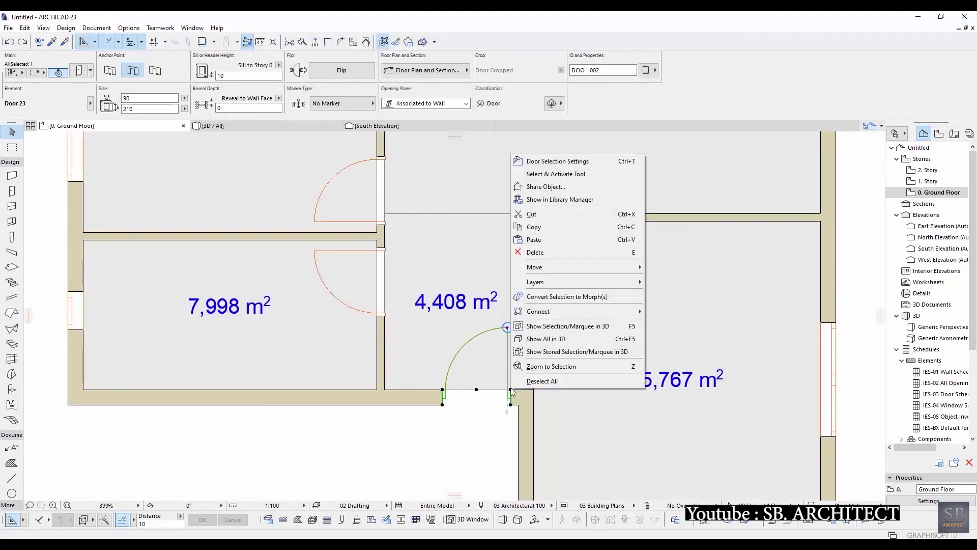
mouse_move(535, 267)
left_click(694, 296)
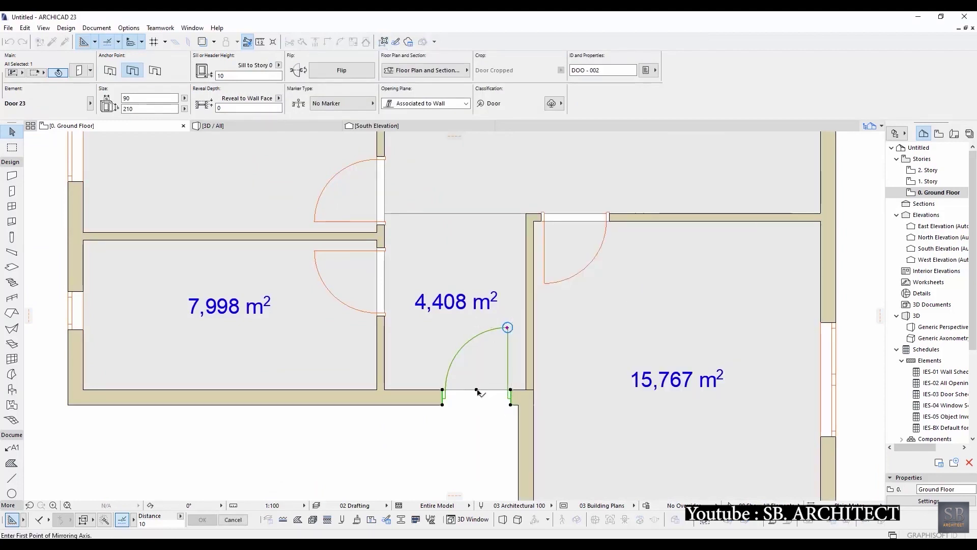